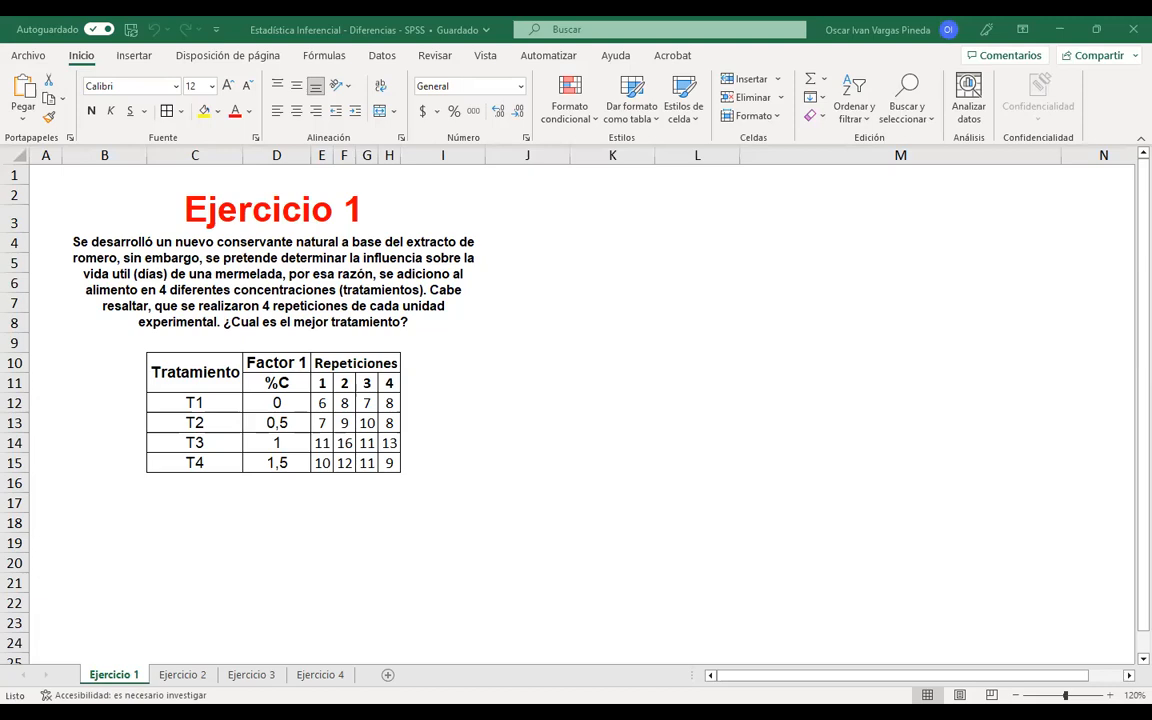
- Examine the Ejercicio 1 statement and its data table of treatments, concentrations and four repetitions
left_click(321, 284)
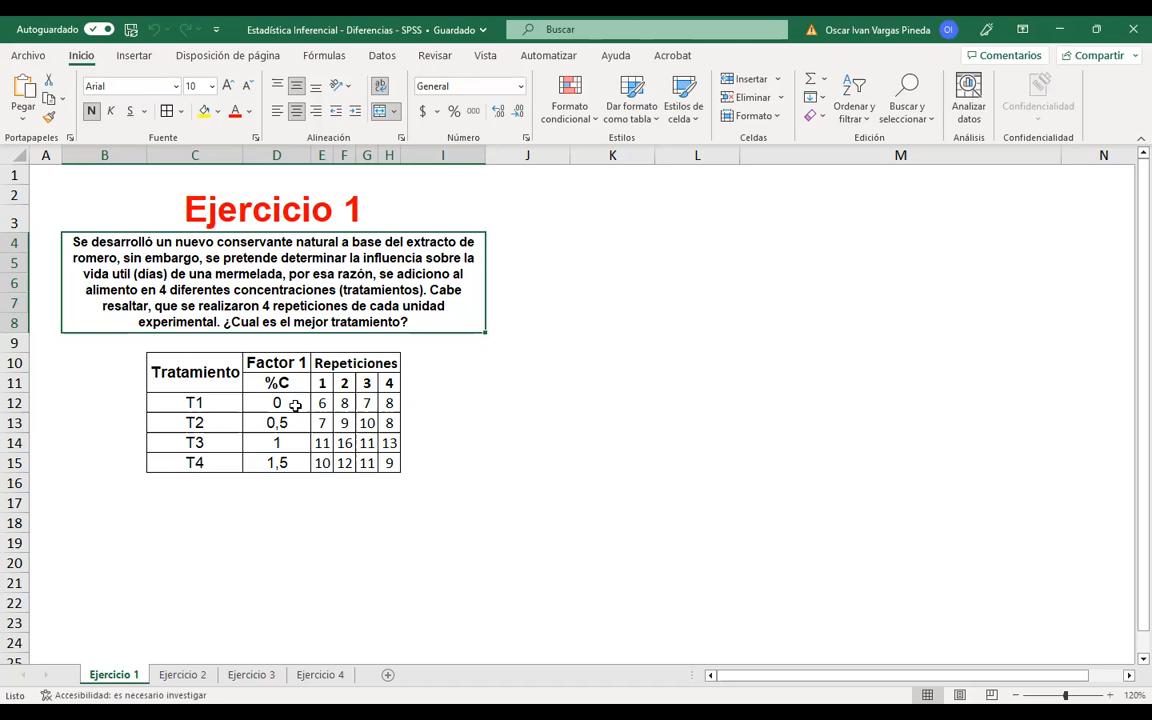
left_click(223, 405)
left_click_drag(221, 417, 220, 462)
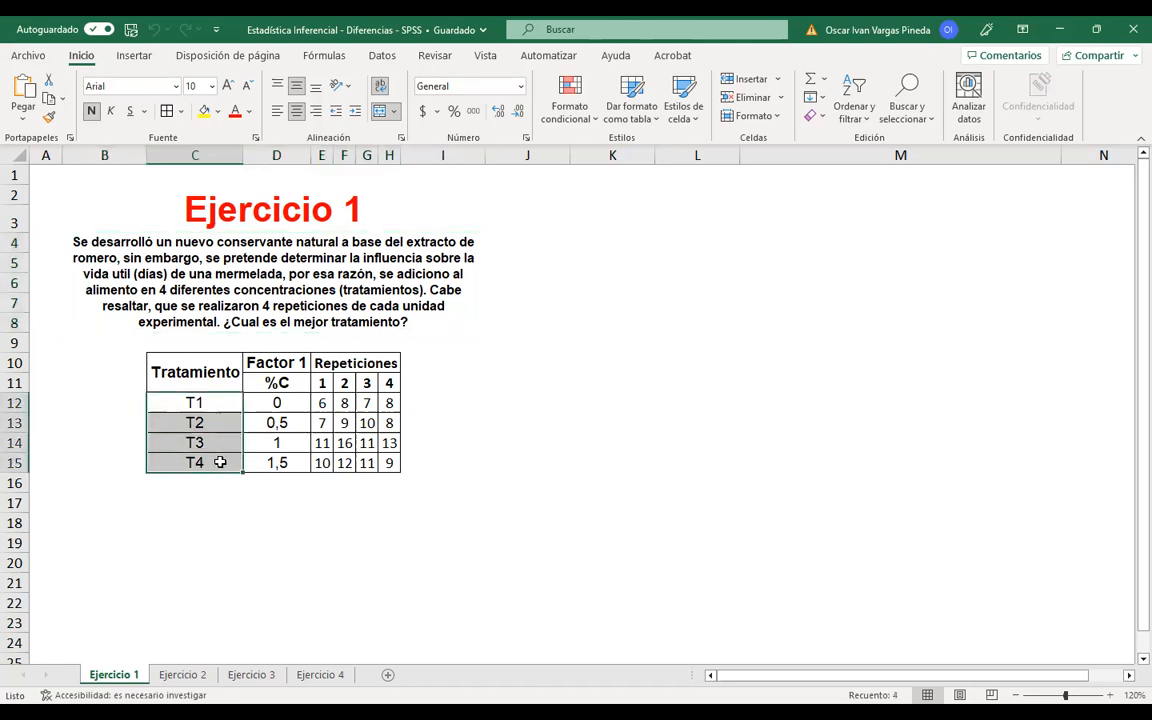
key("ctrl+v")
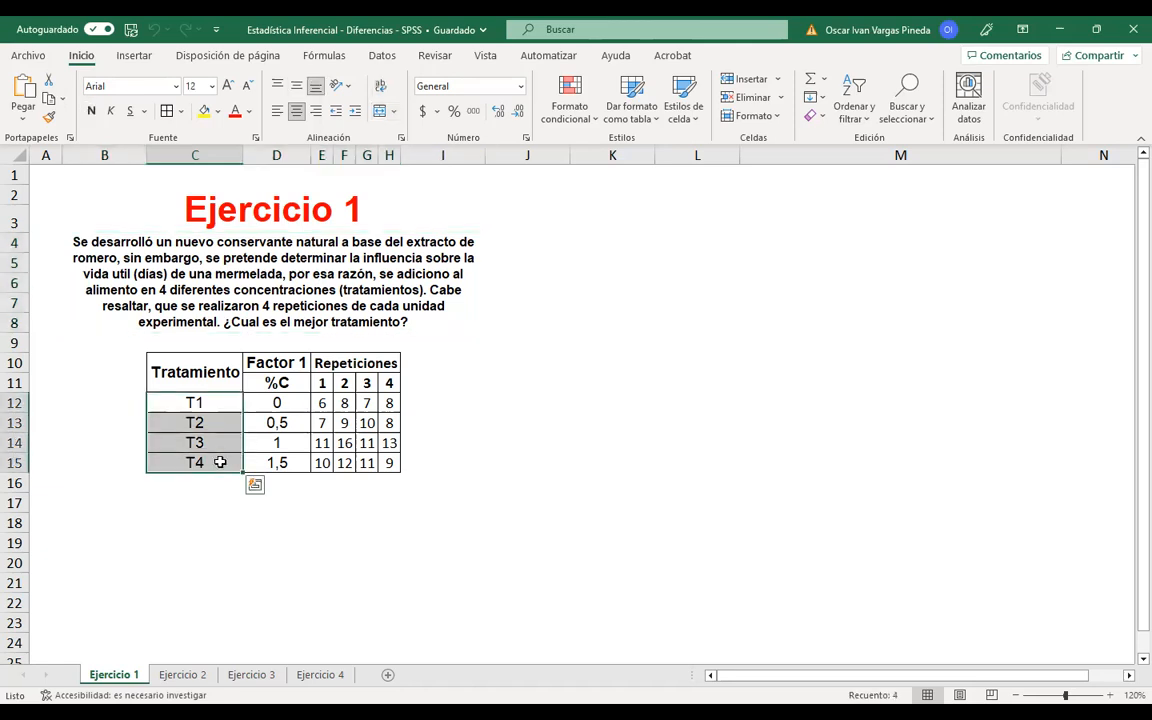
left_click(287, 402)
left_click(285, 425)
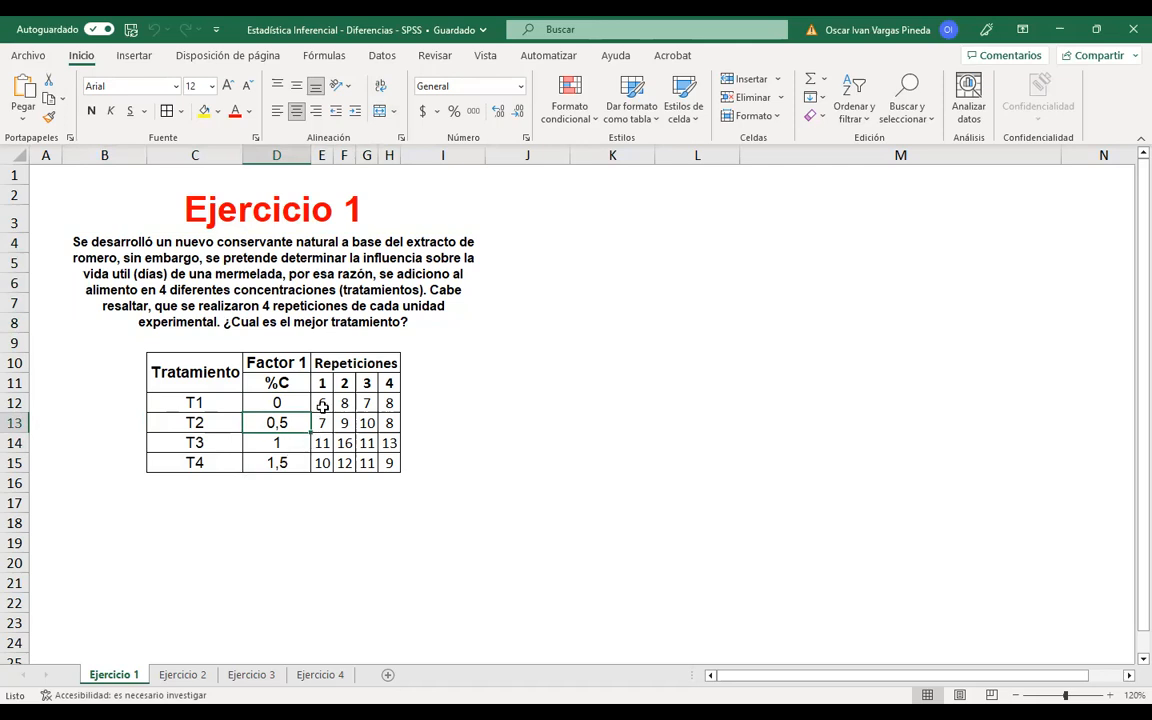
left_click_drag(322, 404, 378, 404)
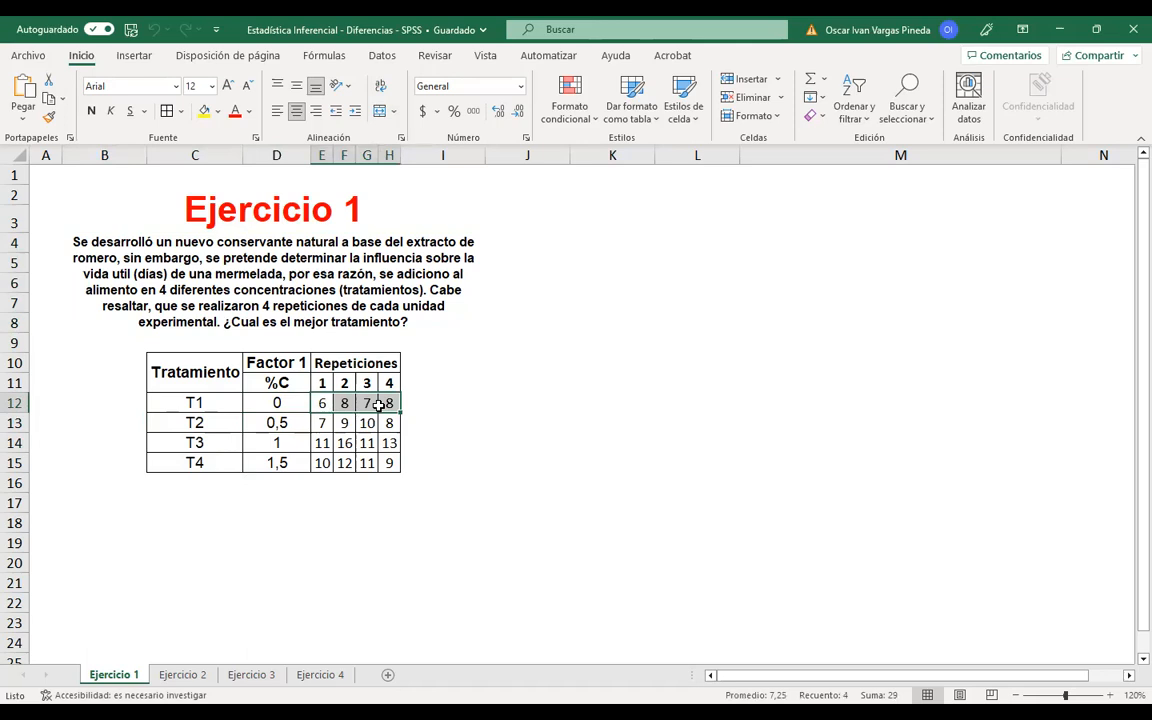
left_click(368, 424)
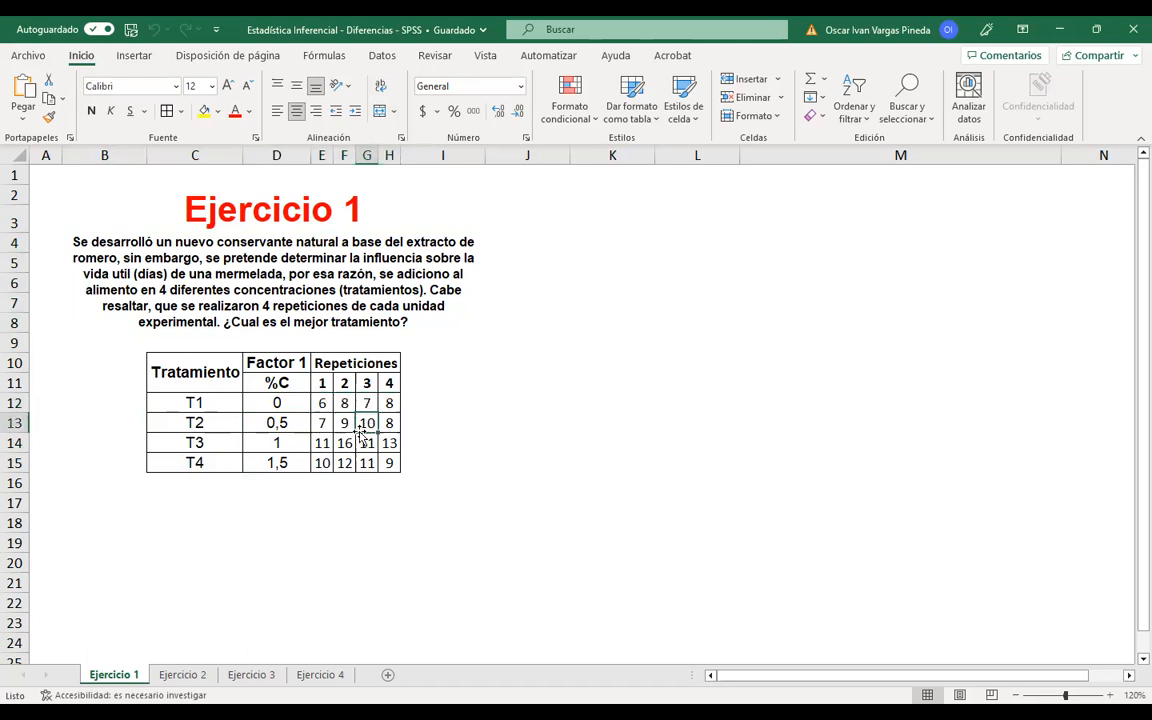
left_click_drag(323, 403, 386, 404)
- Enter the heading "Tratamiento" in K3 and apply borders to the header cells K3:L3
left_click(622, 224)
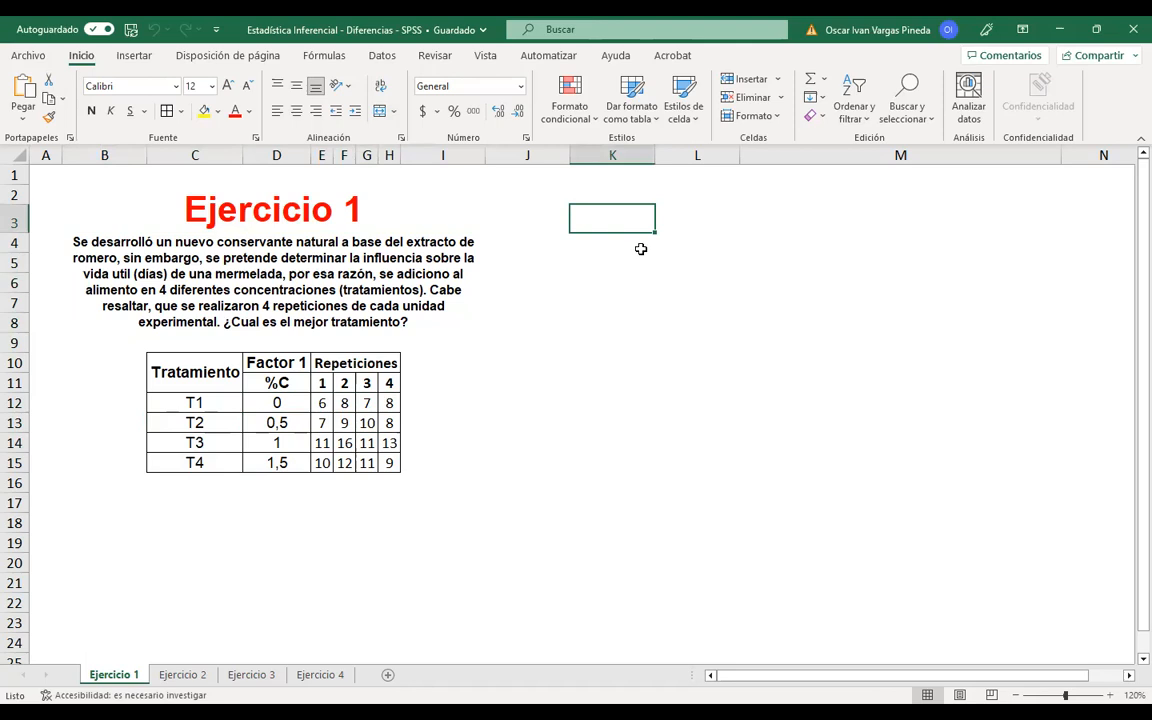
type("T")
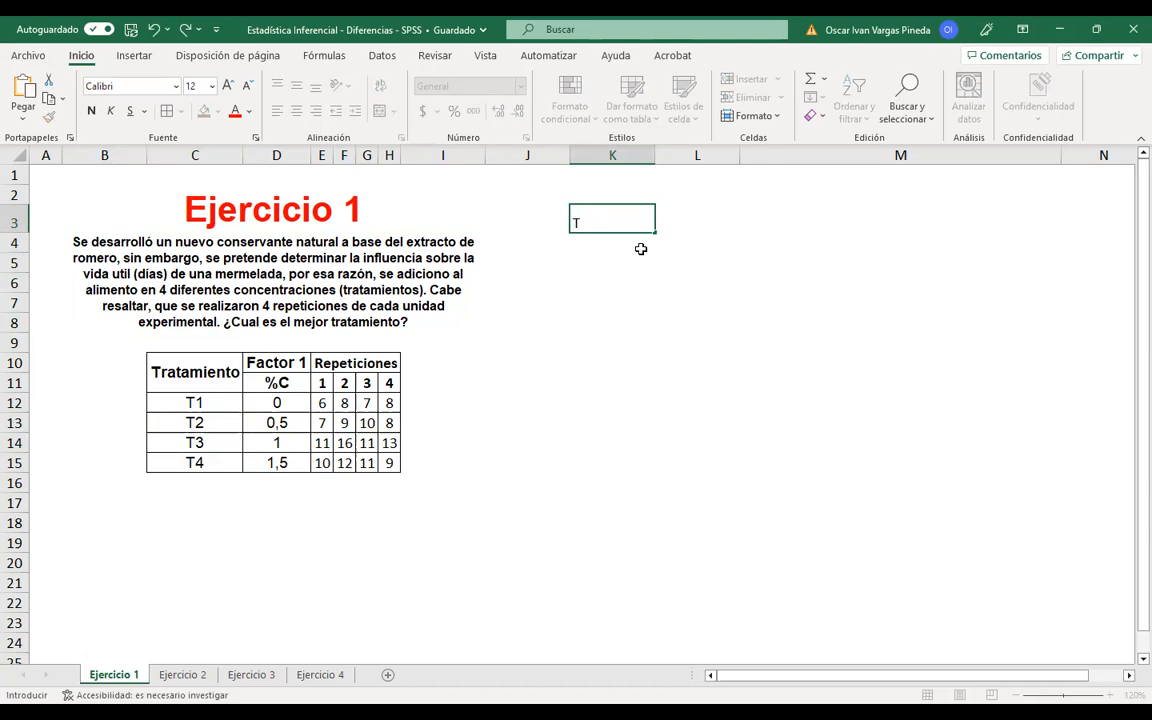
type("ratamiento")
key("Tab")
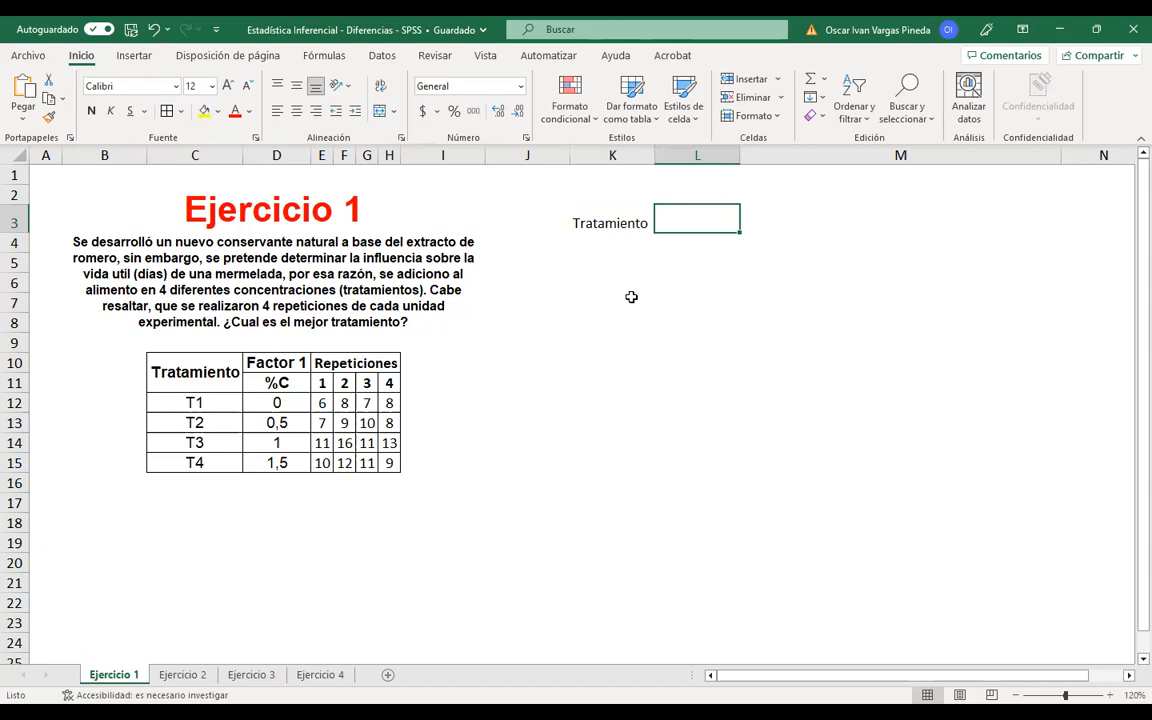
left_click_drag(622, 224, 671, 224)
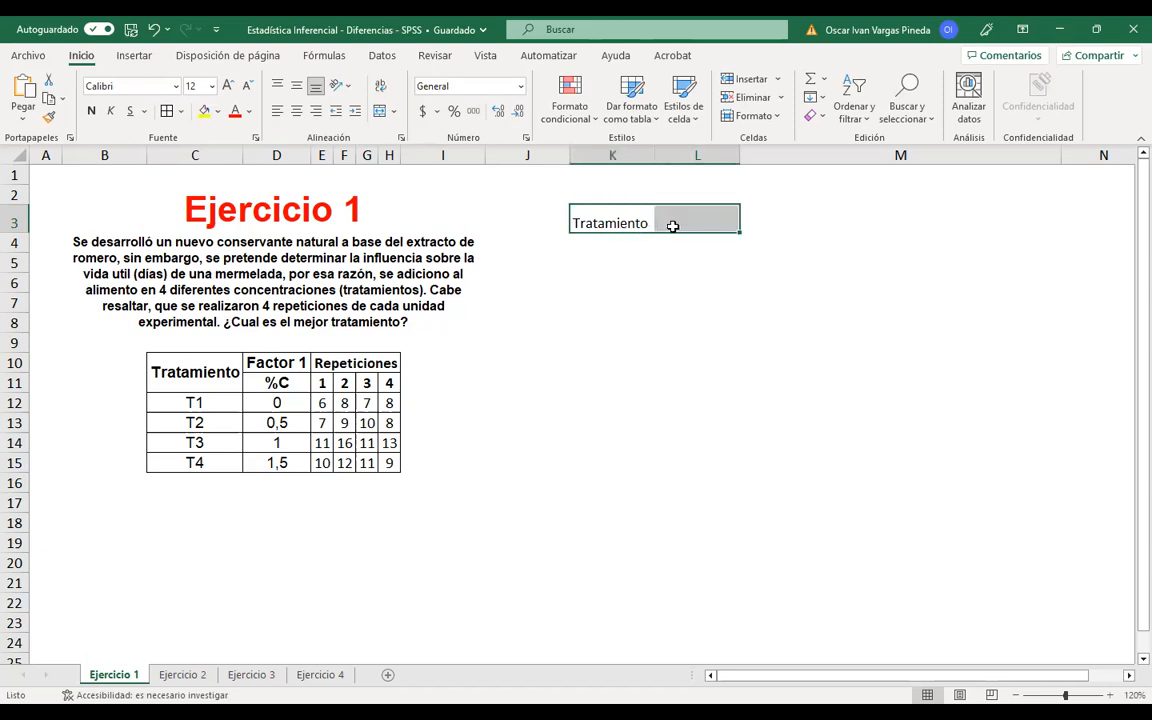
left_click(652, 223)
left_click_drag(656, 222, 684, 471)
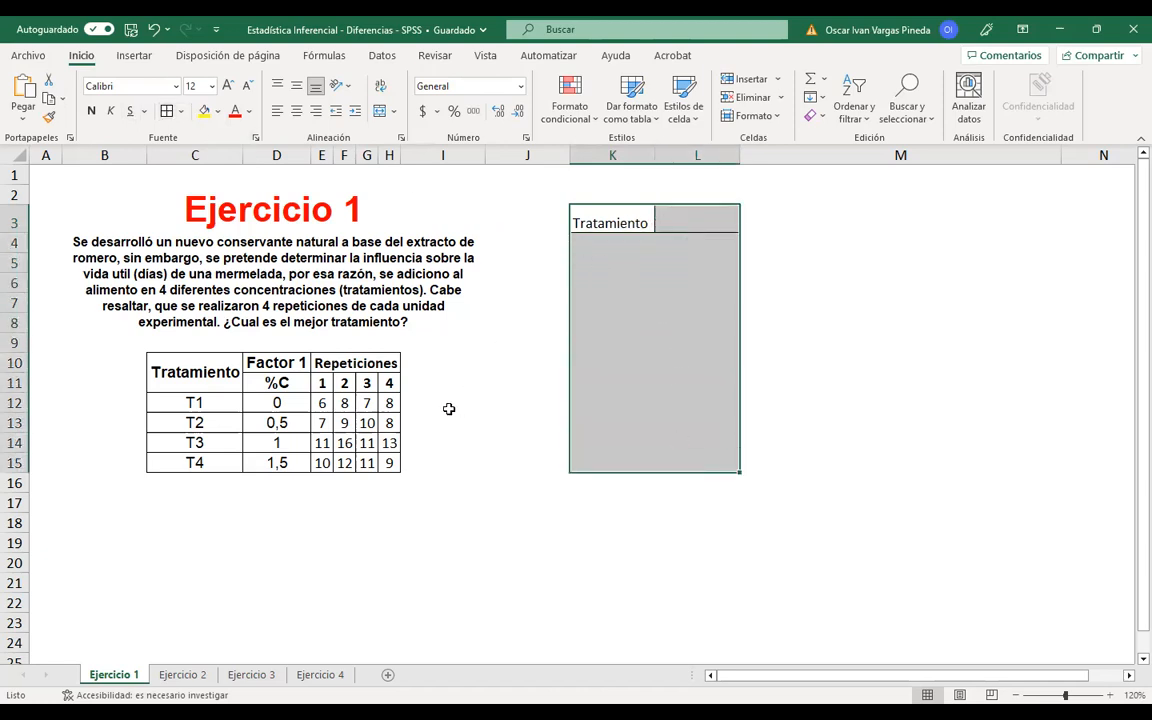
- Copy the four T1 repetition values and paste them transposed into column L starting at L4
left_click_drag(322, 403, 385, 403)
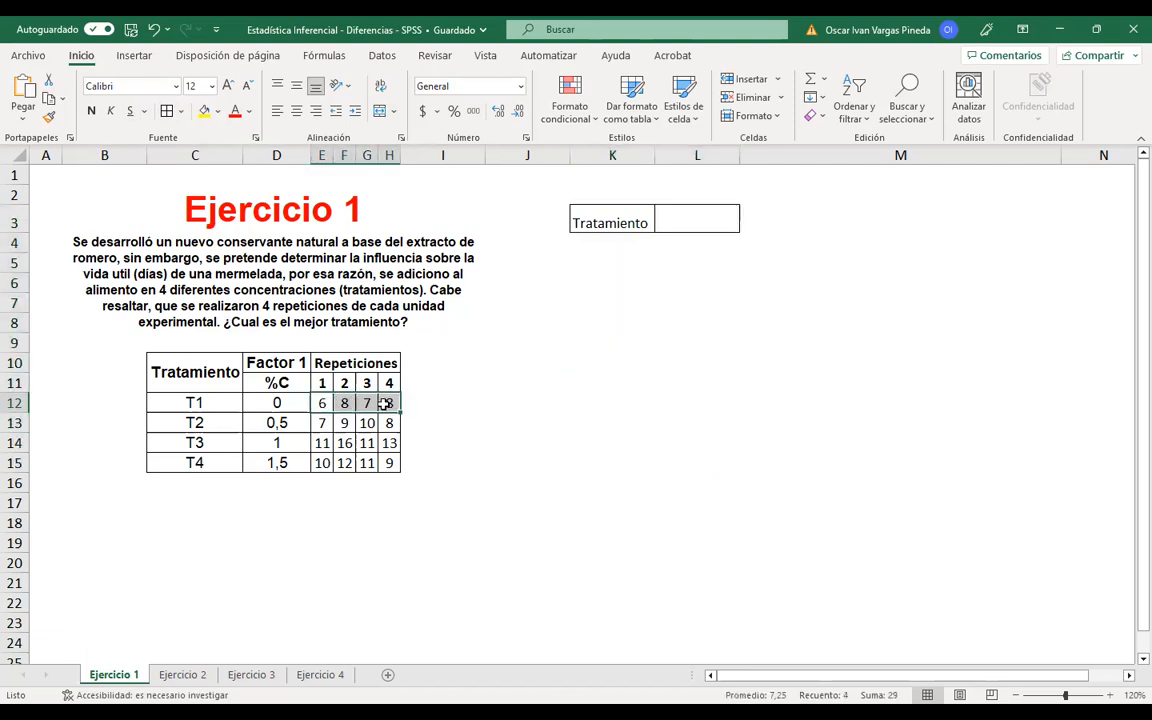
key("ctrl+c")
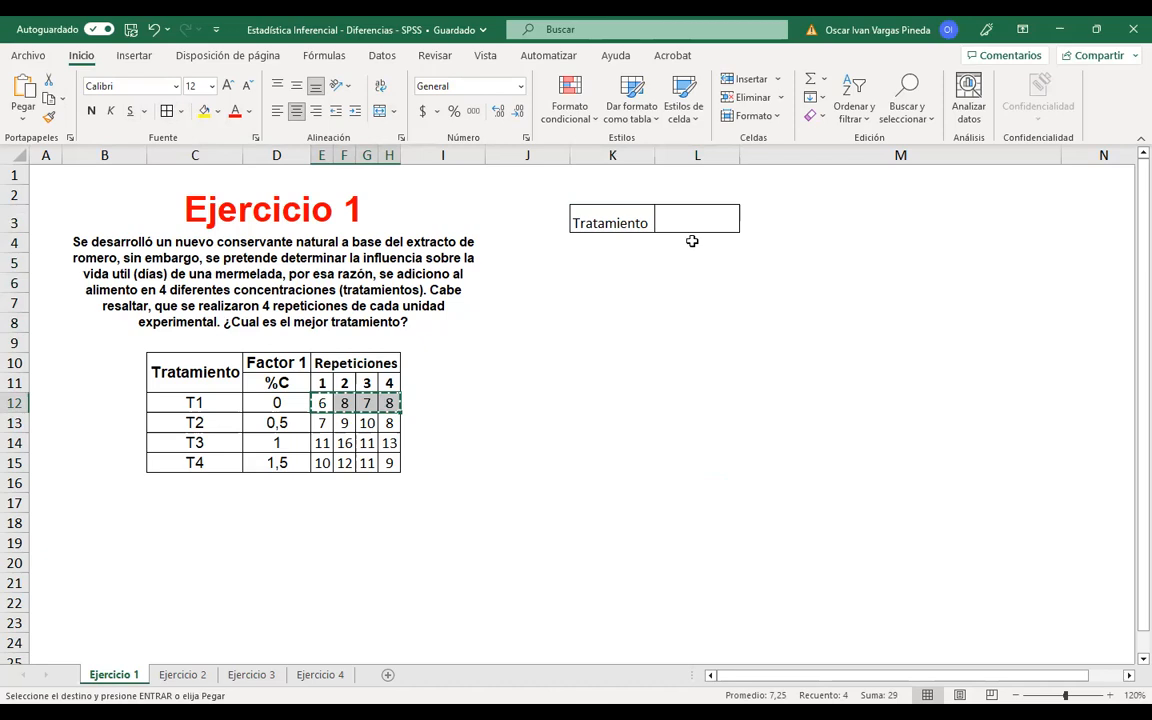
left_click(691, 241)
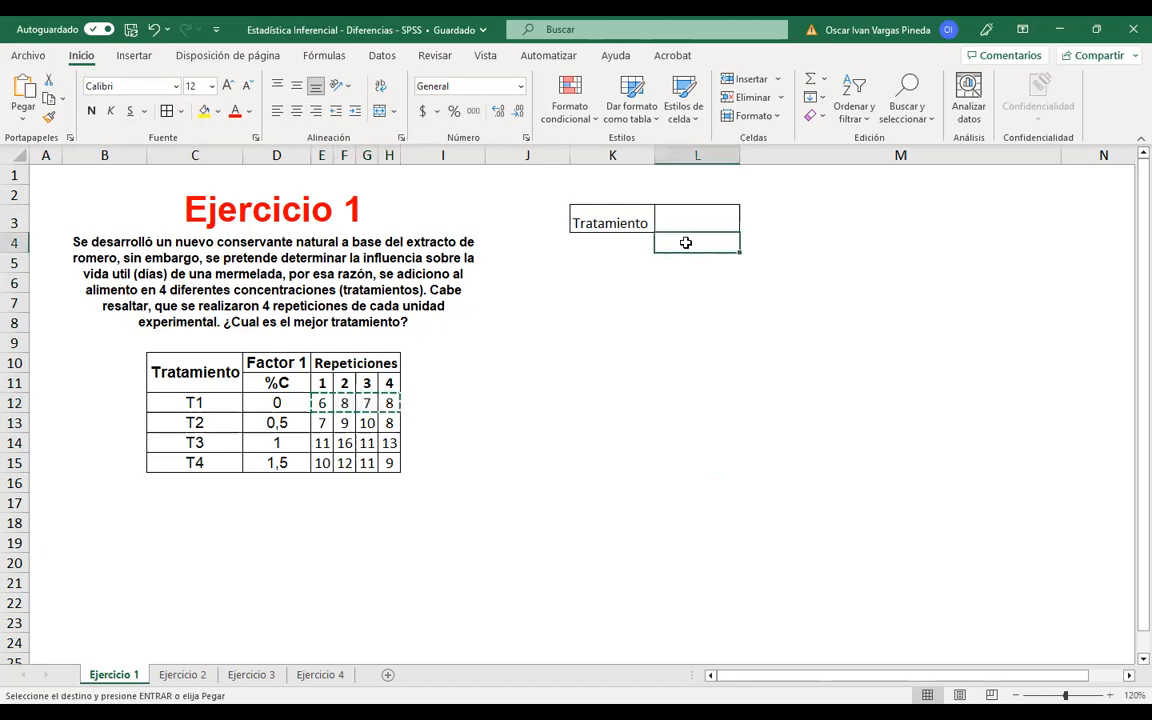
right_click(686, 243)
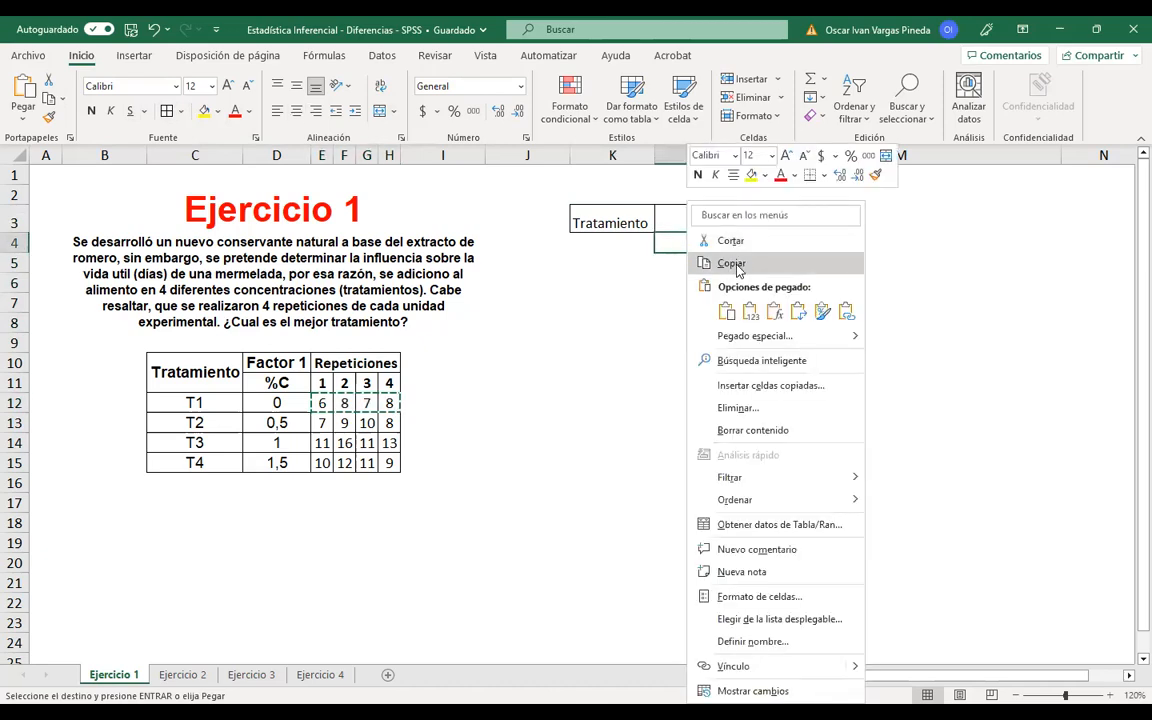
left_click(798, 311)
left_click(798, 311)
- Copy the four T2 repetition values and paste them transposed starting at L8
left_click_drag(322, 423, 390, 423)
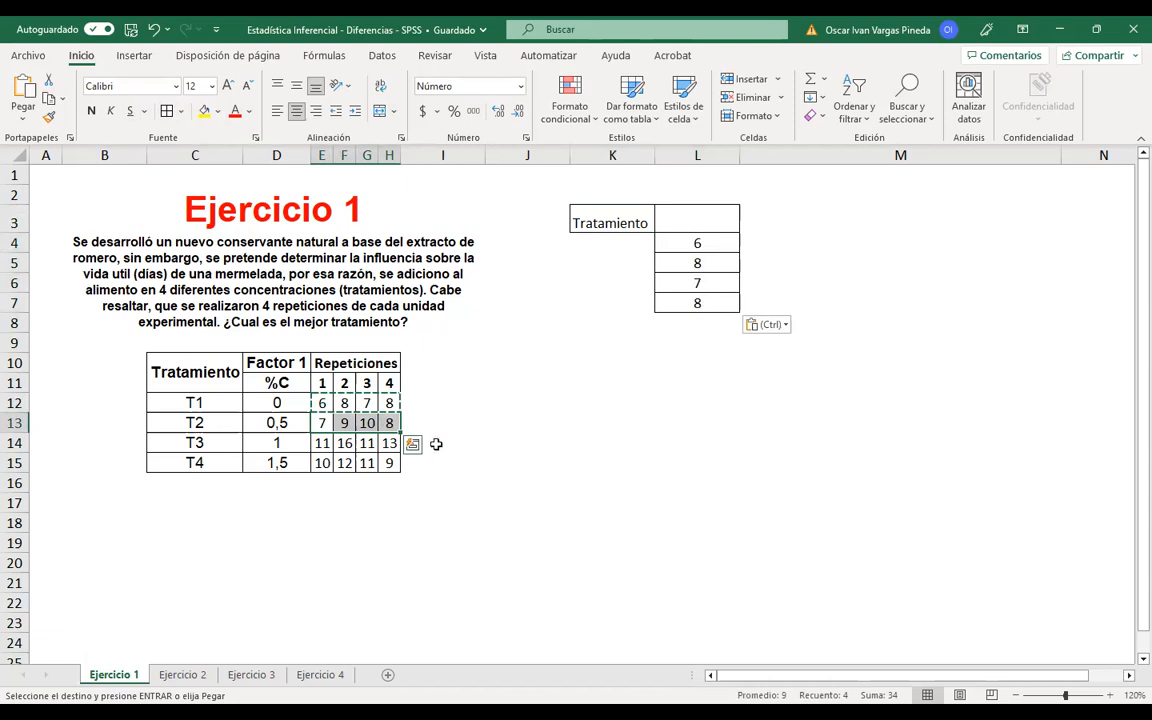
key("ctrl+c")
left_click(690, 322)
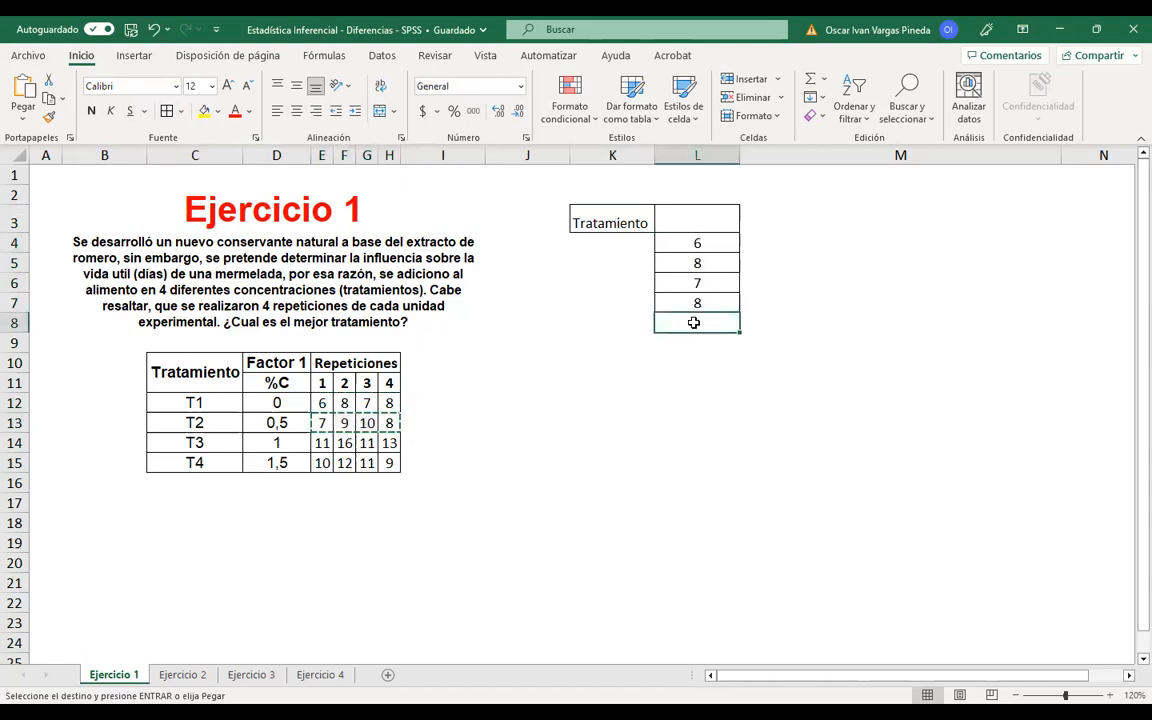
right_click(689, 322)
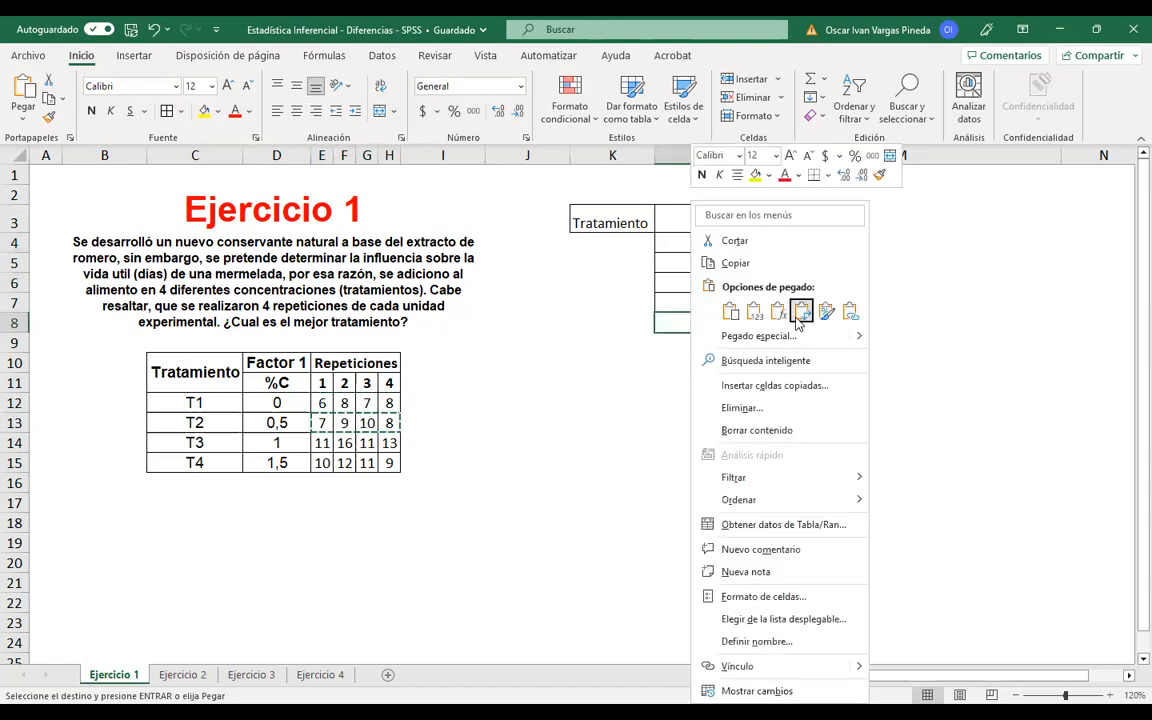
left_click(798, 306)
- Copy the four T3 repetition values and paste them transposed starting at L12
left_click_drag(322, 443, 389, 443)
key("ctrl+c")
left_click(684, 402)
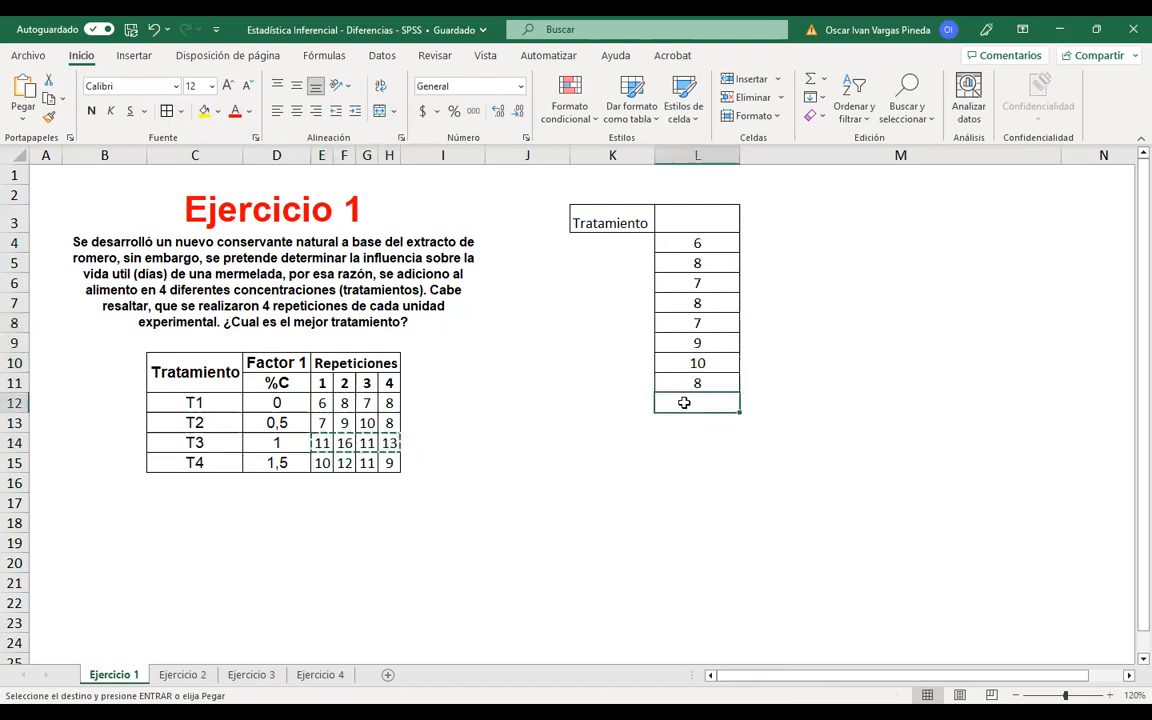
right_click(684, 402)
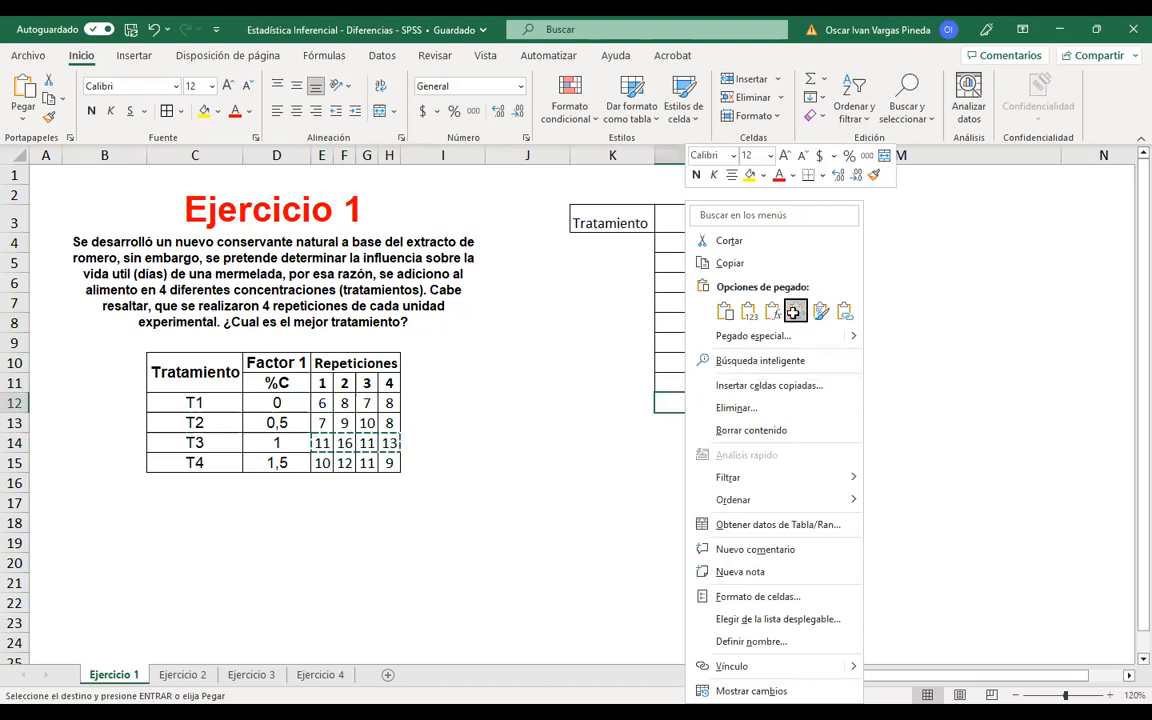
left_click(793, 313)
- Copy the four T4 repetition values and paste them transposed starting at L16
left_click_drag(320, 463, 387, 463)
key("ctrl+c")
left_click(680, 483)
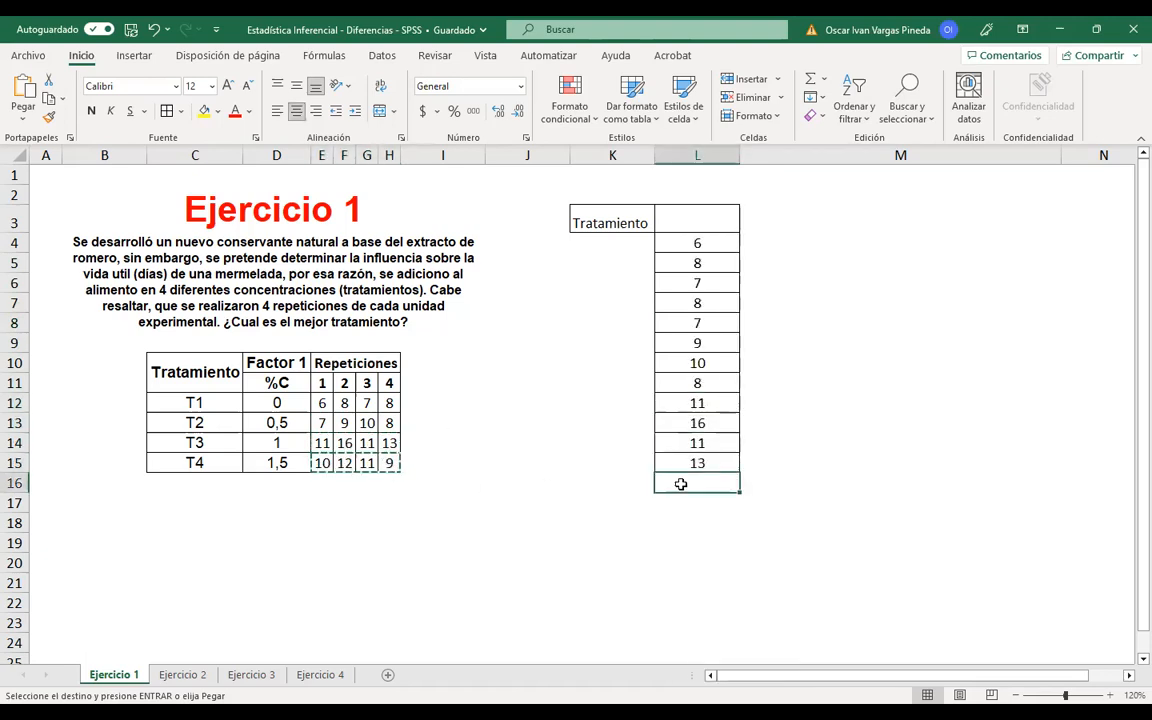
right_click(698, 497)
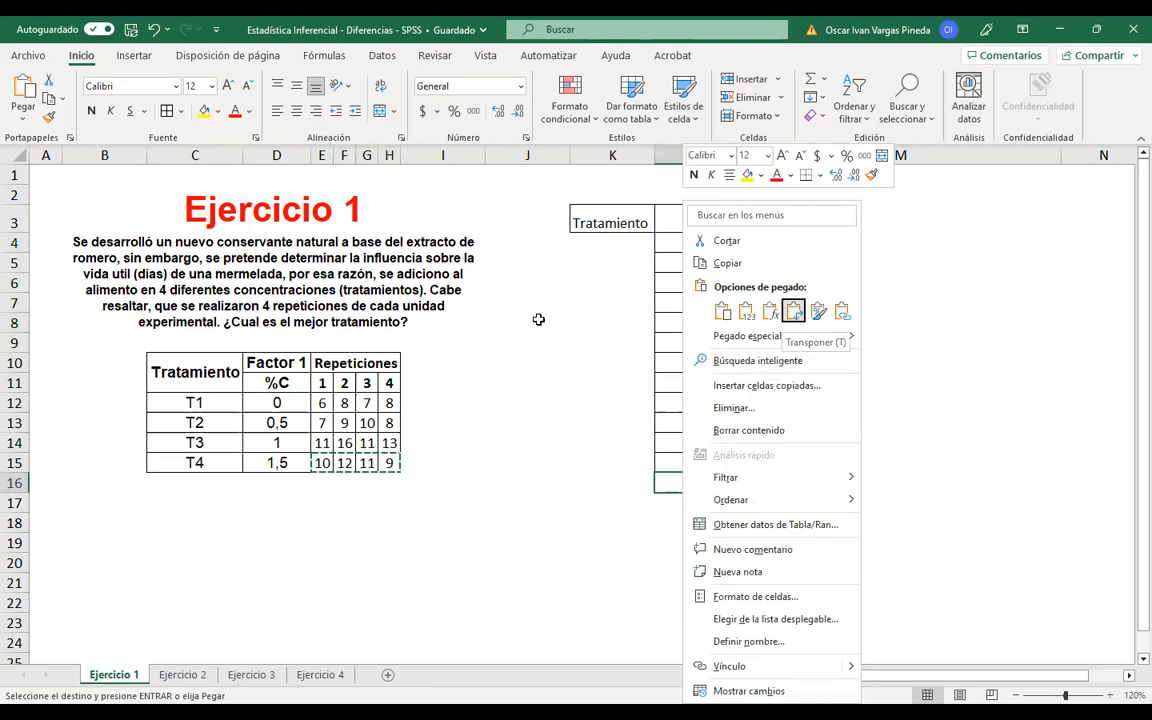
key("t")
- Copy the T1 label from the source table and fill it into K4:K7 beside its values
left_click(216, 401)
key("ctrl+c")
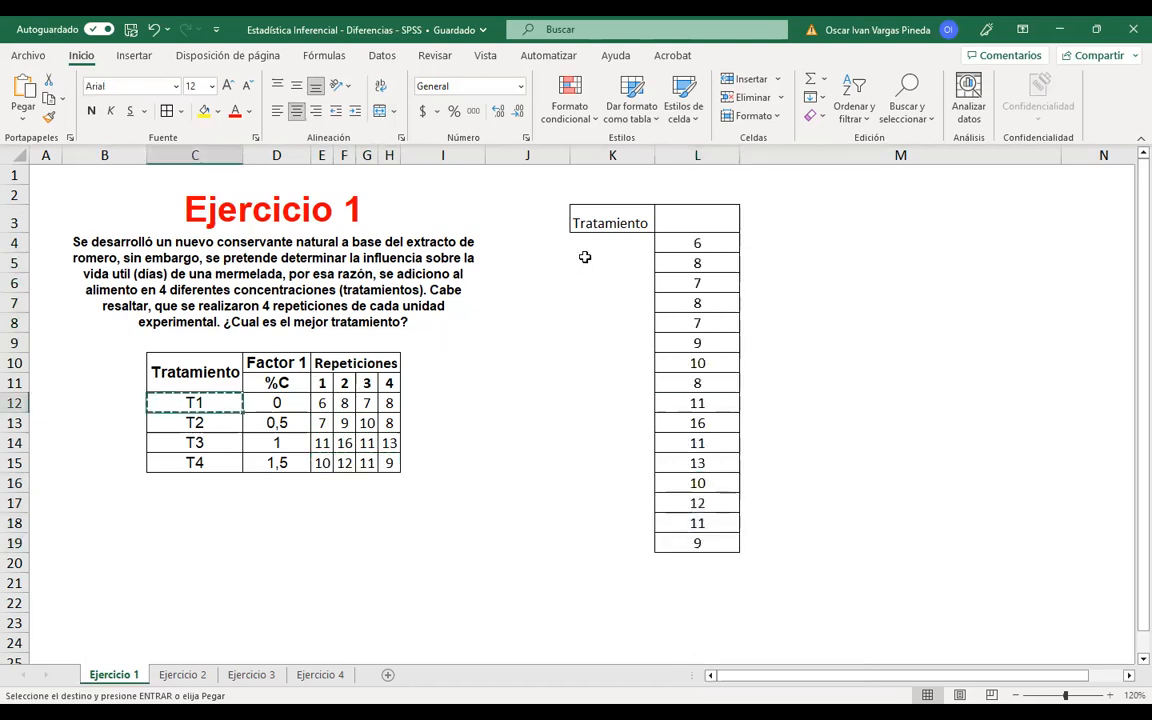
left_click(592, 245)
key("ctrl+v")
left_click(592, 256, "shift")
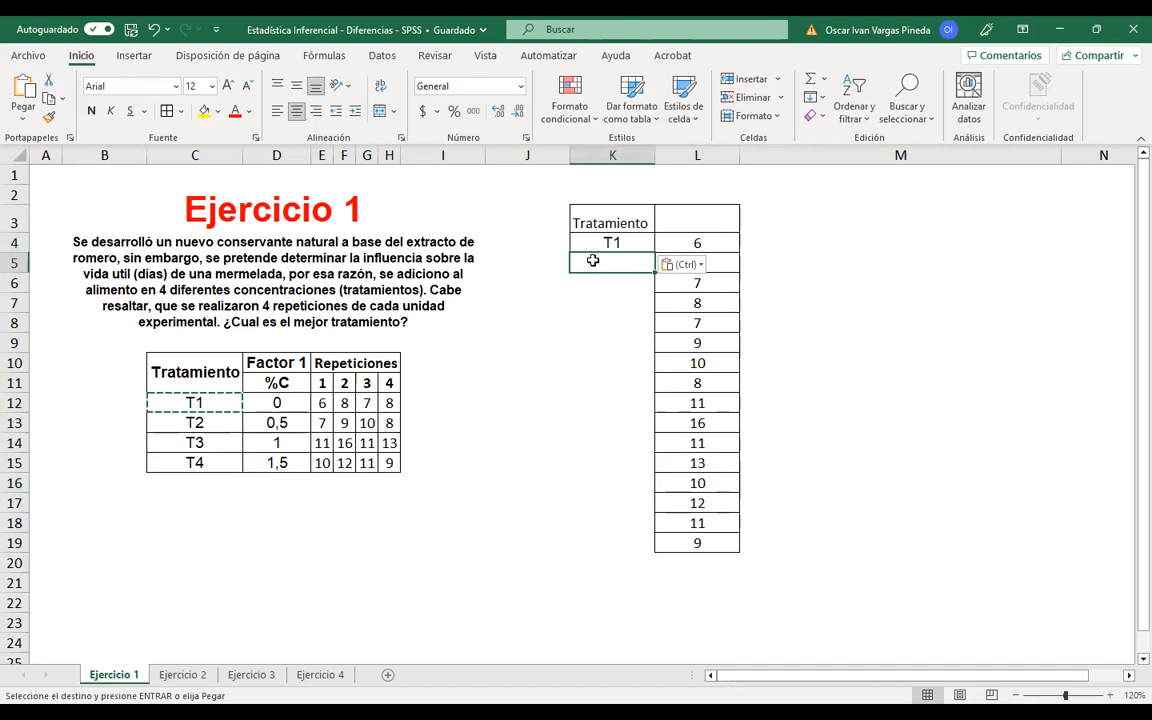
key("ctrl+v")
left_click_drag(654, 273, 648, 310)
- Copy the T2 label from the source table and fill it into K8:K11 beside its values
left_click(211, 421)
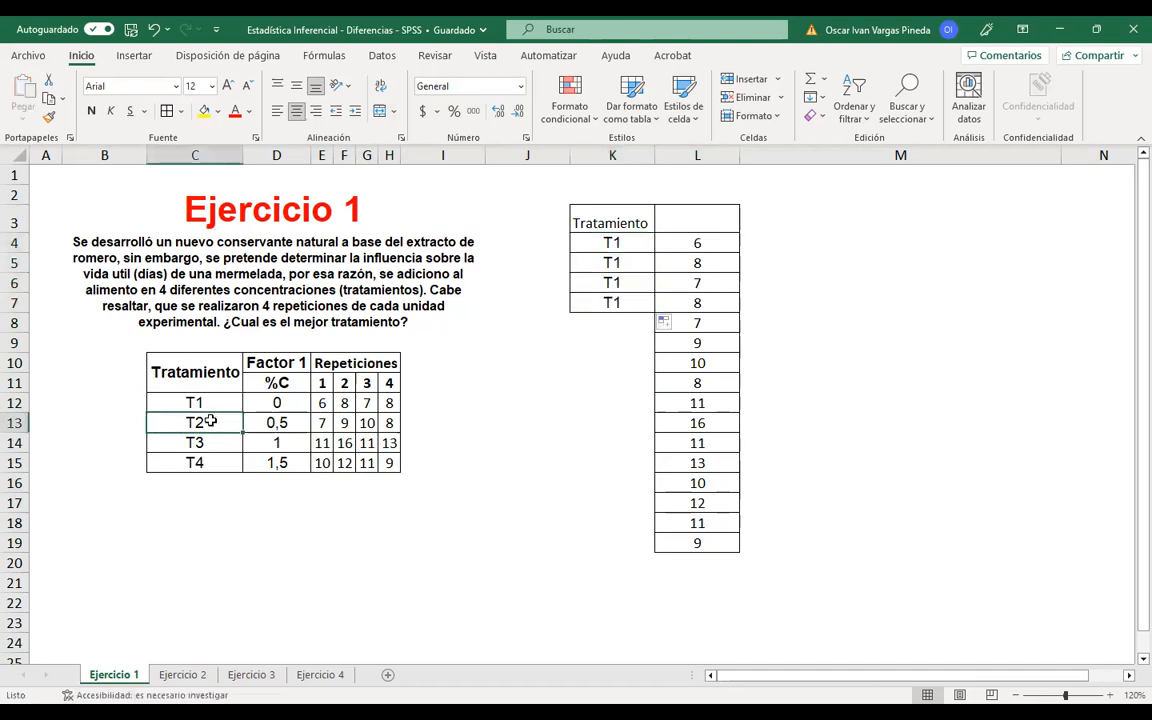
key("ctrl+c")
left_click(612, 321)
key("ctrl+v")
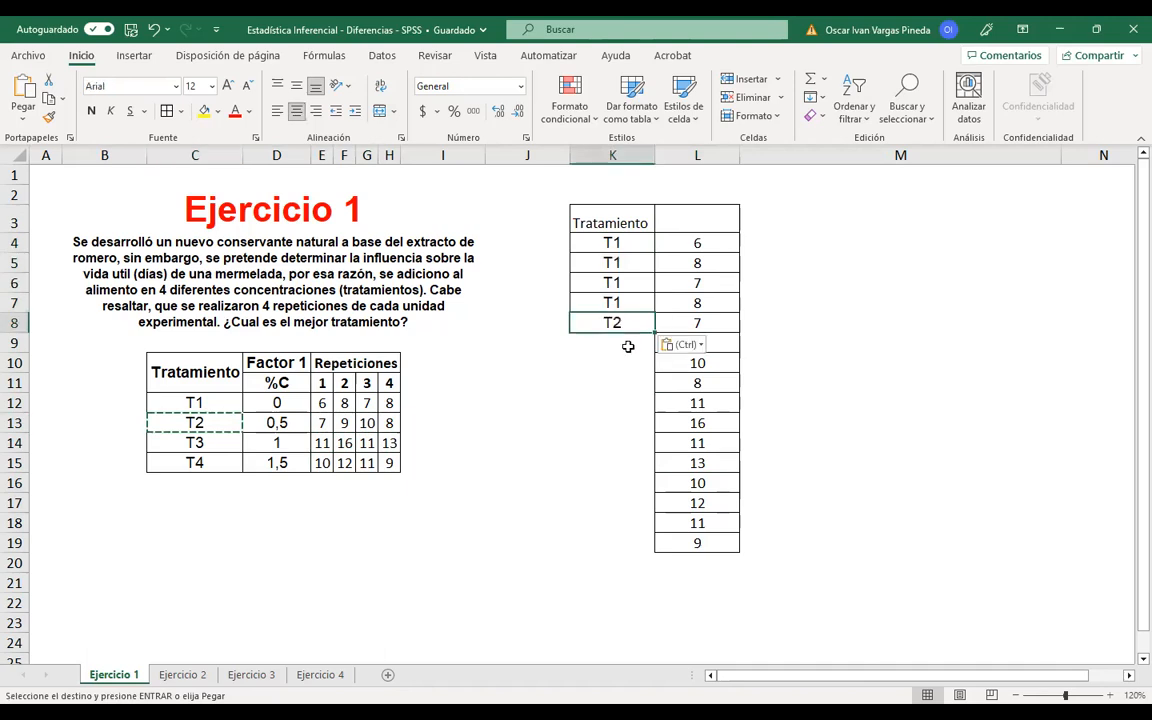
left_click(637, 338)
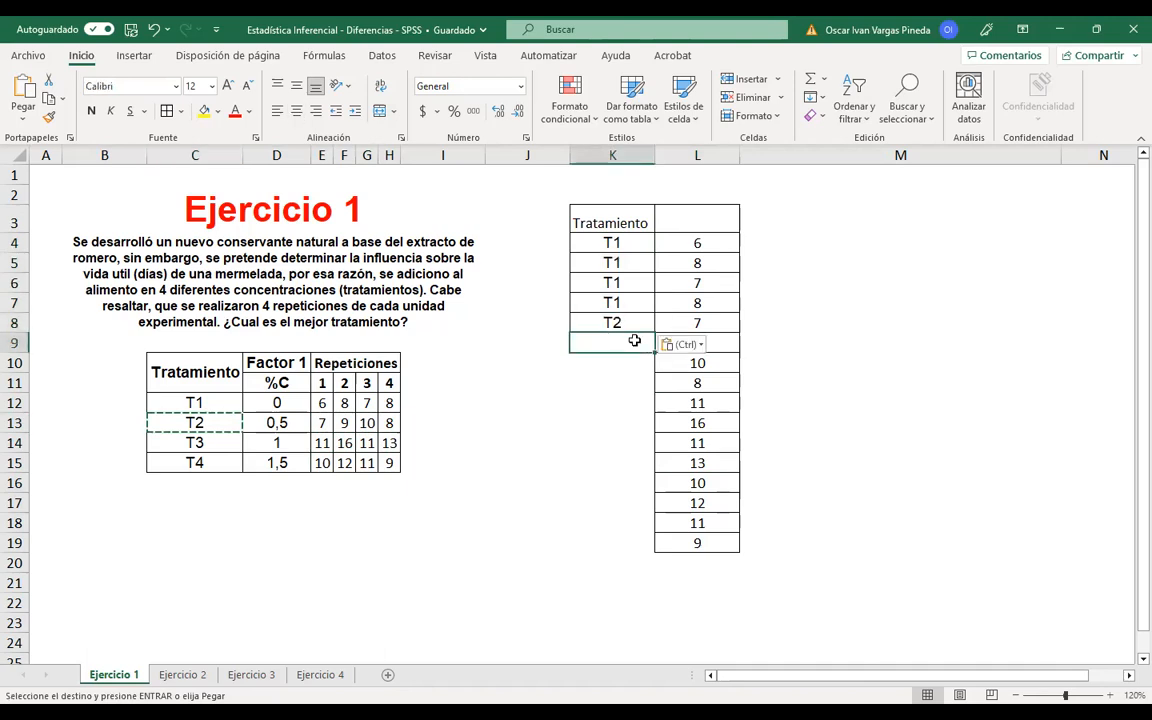
key("ctrl+v")
left_click_drag(638, 323, 652, 387)
- Copy the T3 label from the source table and fill it into K12:K15 beside its values
left_click(195, 442)
key("ctrl+c")
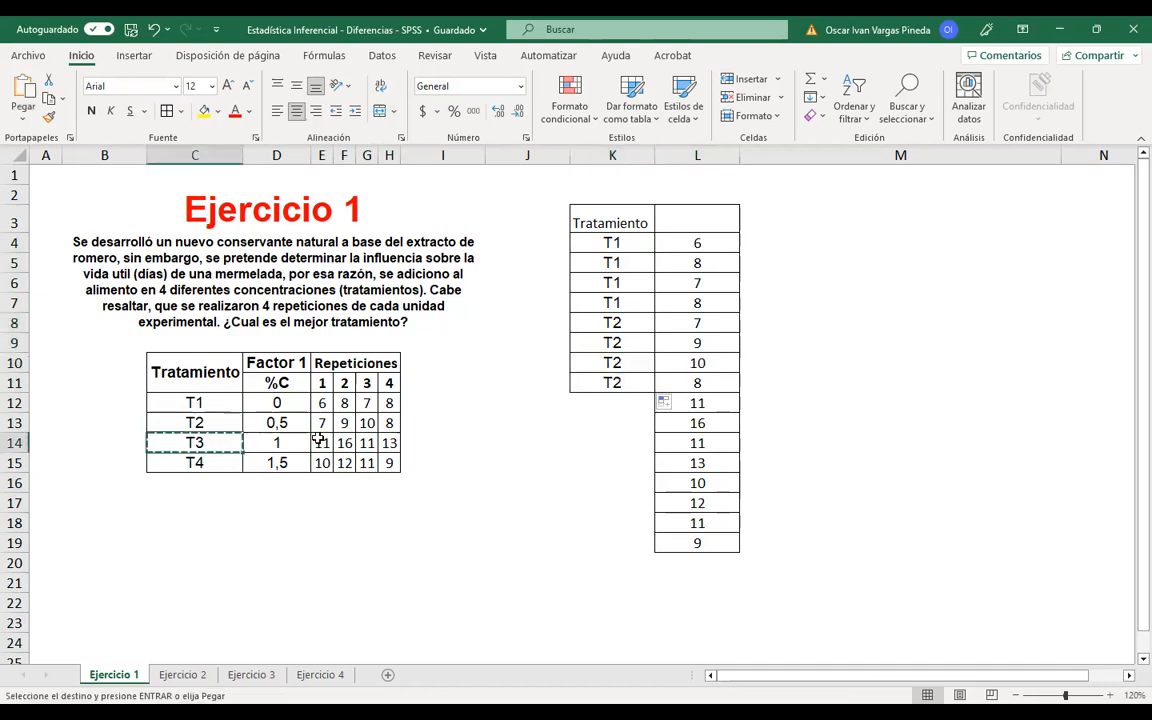
left_click(599, 402)
key("ctrl+v")
left_click(631, 418)
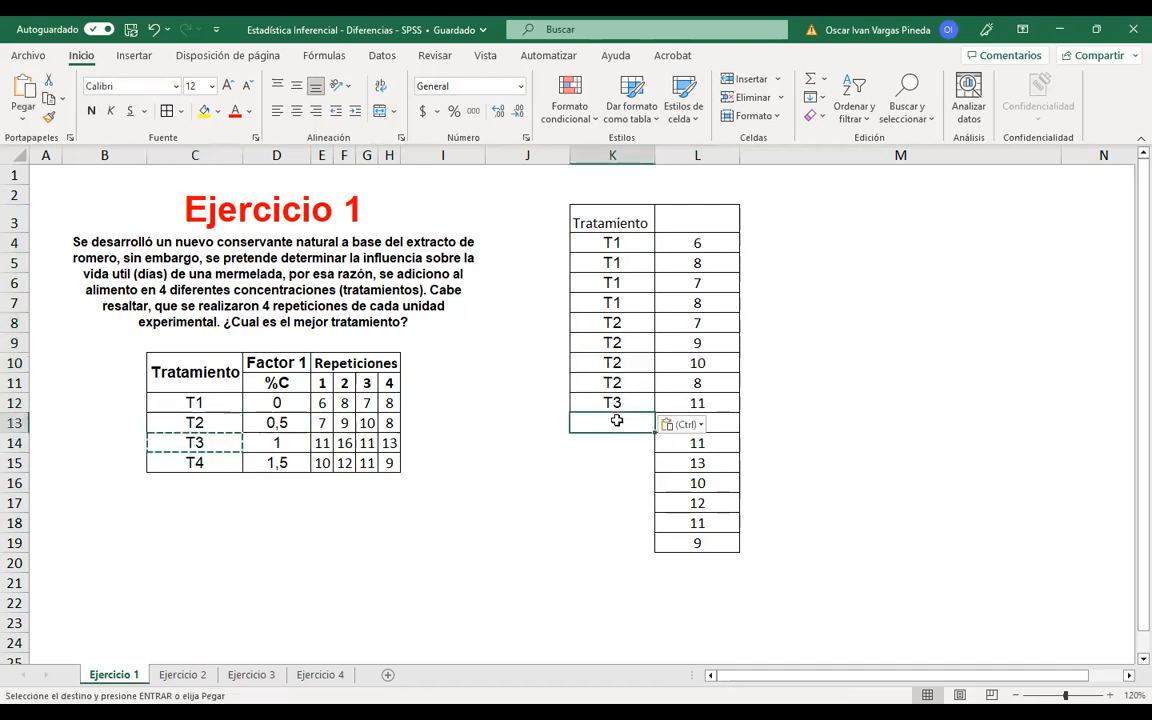
key("ctrl+v")
left_click_drag(612, 402, 648, 466)
- Copy the T4 label from the source table and fill it into K16:K19 beside its values
left_click(190, 463)
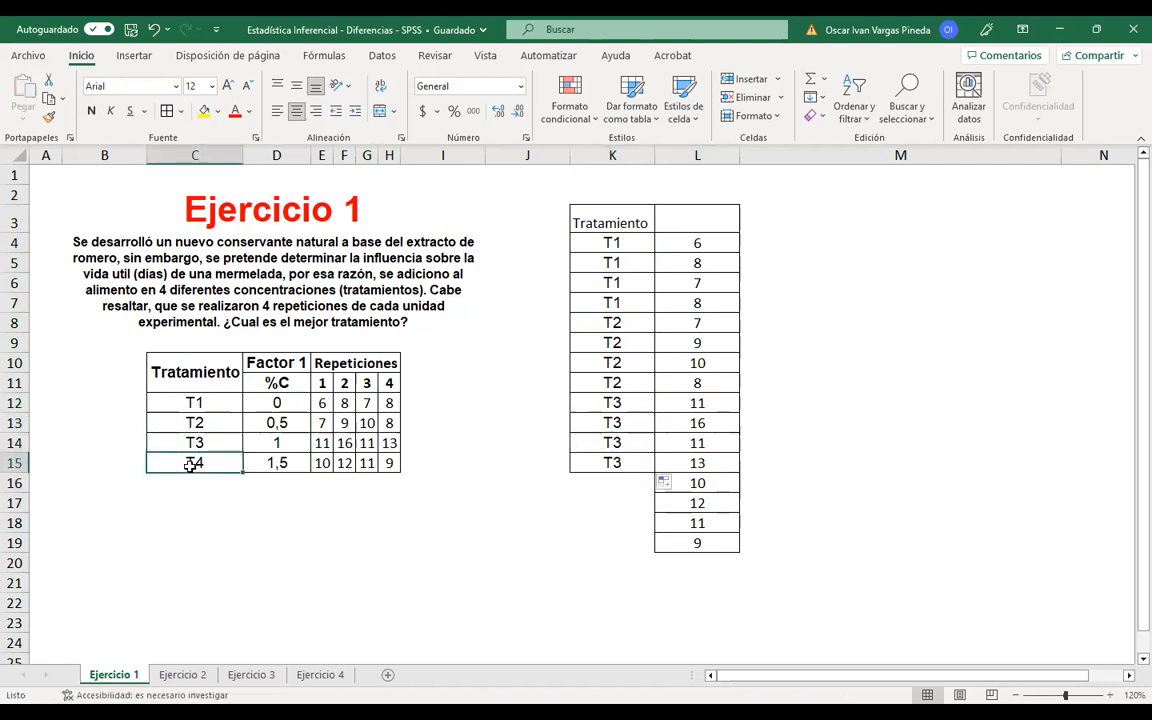
key("ctrl+c")
left_click(614, 483)
key("ctrl+v")
left_click(636, 497)
key("ctrl+v")
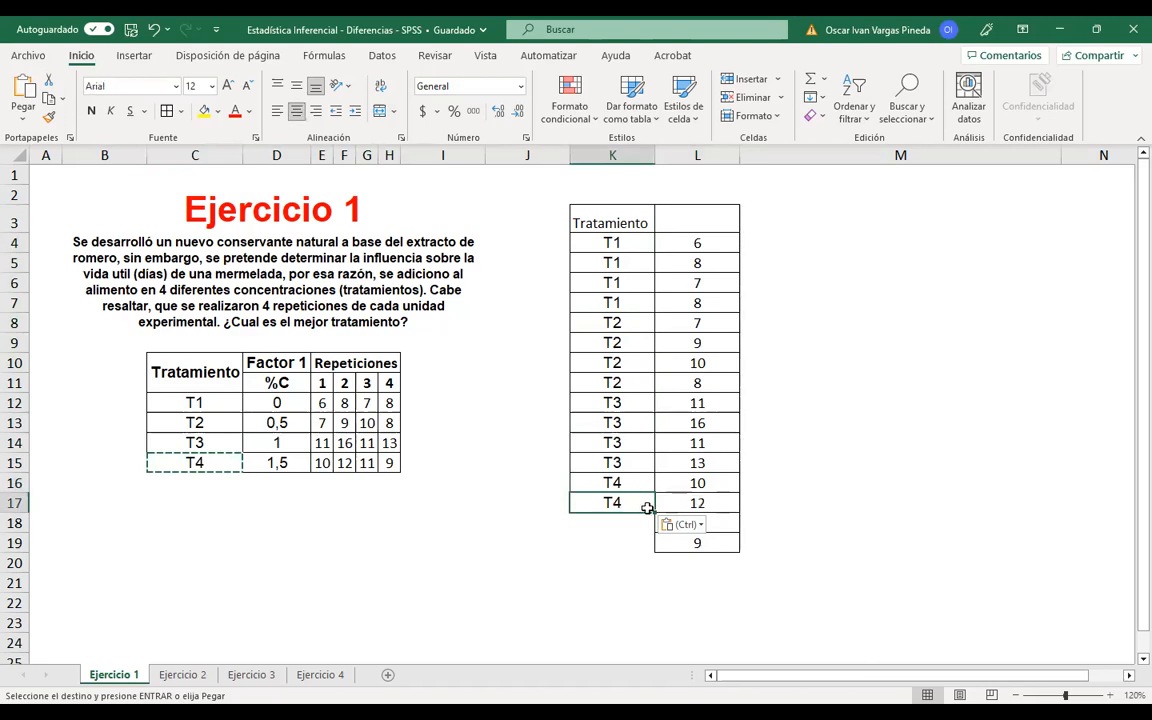
left_click_drag(639, 483, 643, 540)
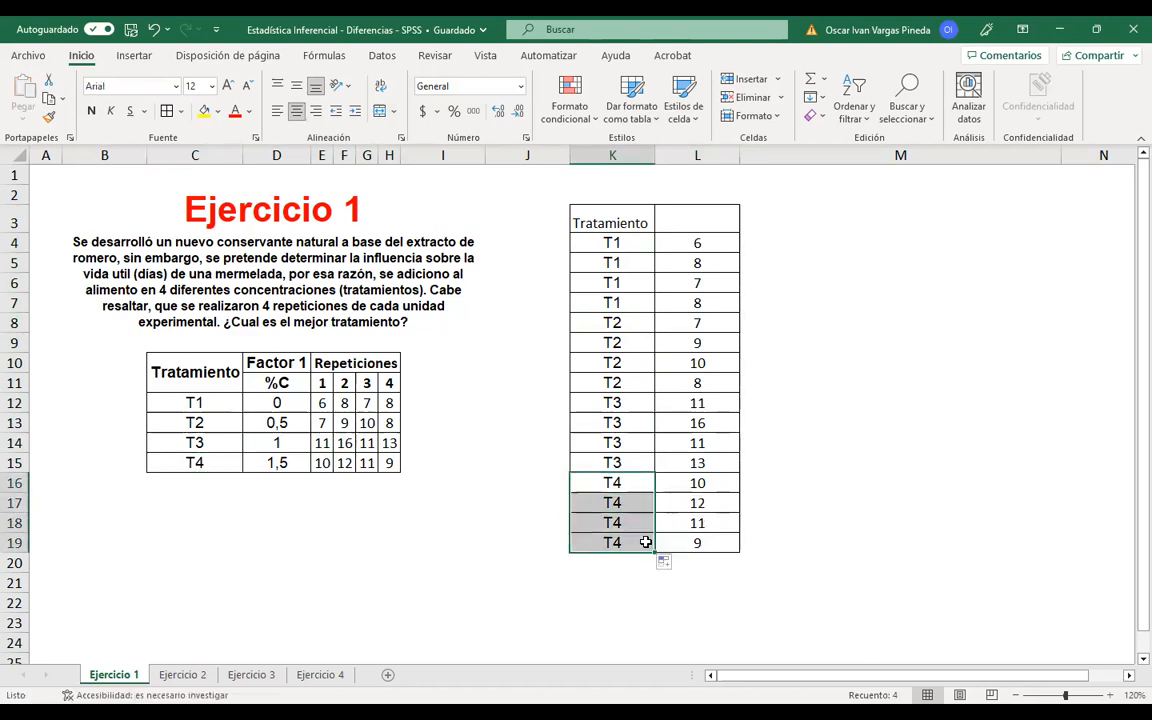
- Enter the heading "Días" in L3 above the column of values
left_click(711, 231)
left_click(614, 224)
left_click(682, 220)
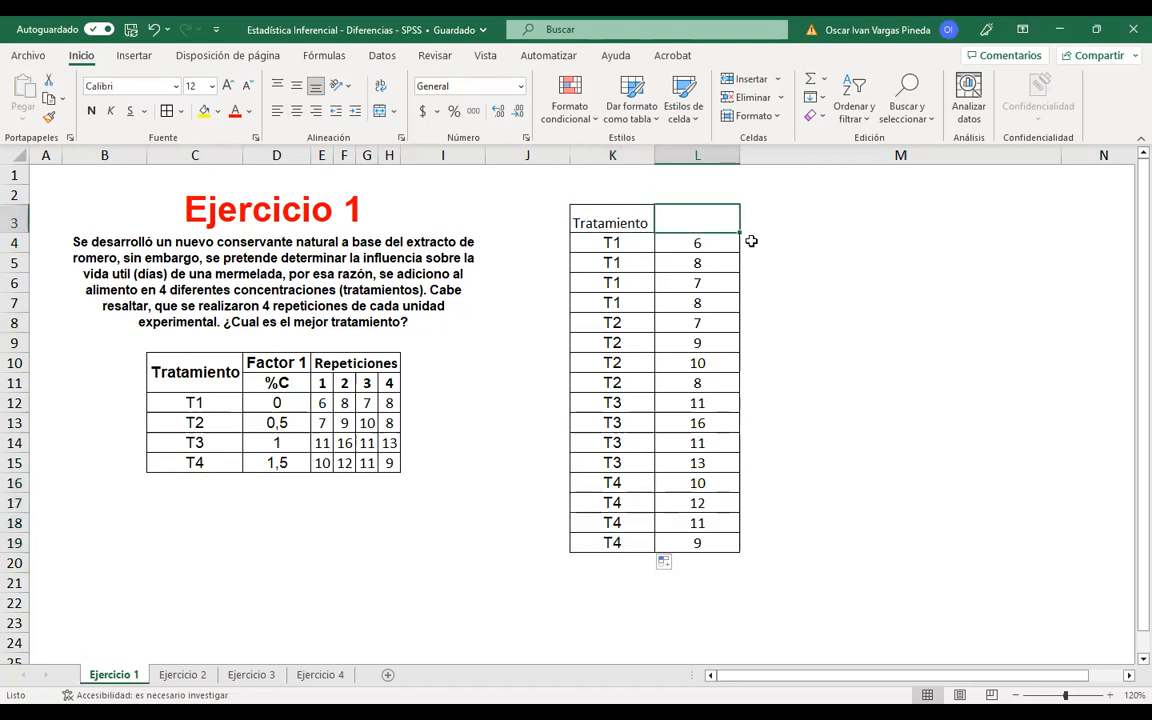
type("Días")
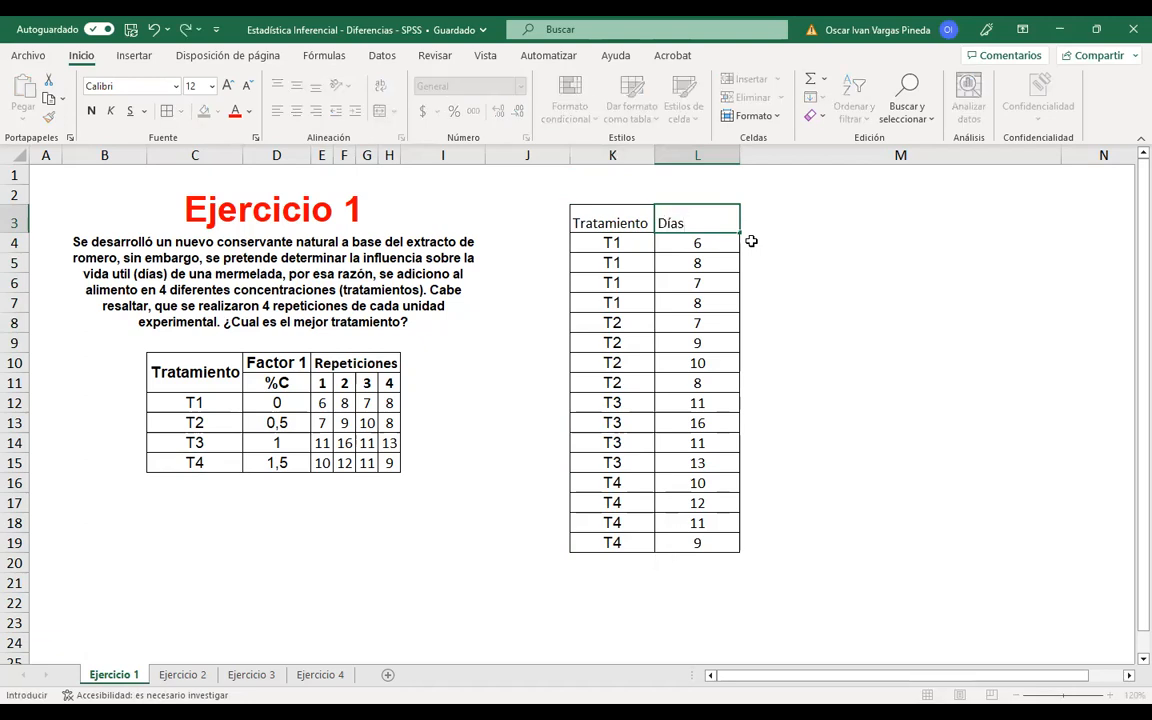
left_click(764, 319)
- Center the contents of the new table K3:L19 both horizontally and vertically
mouse_move(607, 224)
left_mouse_down()
mouse_move(722, 476)
mouse_move(722, 548)
left_mouse_up()
left_click(296, 110)
left_click(296, 86)
left_click(679, 242)
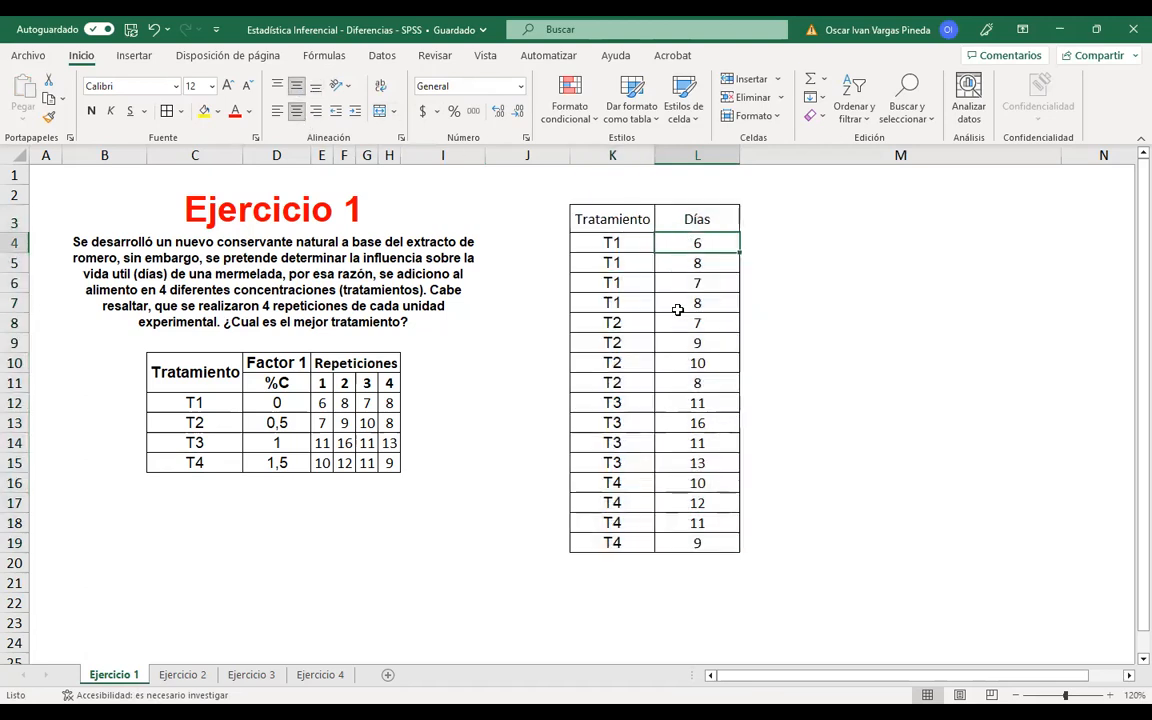
- Copy the treatment labels and day values in K4:L19 and switch to the SPSS Statistics data editor
mouse_move(613, 241)
left_mouse_down()
mouse_move(699, 262)
mouse_move(714, 541)
left_mouse_up()
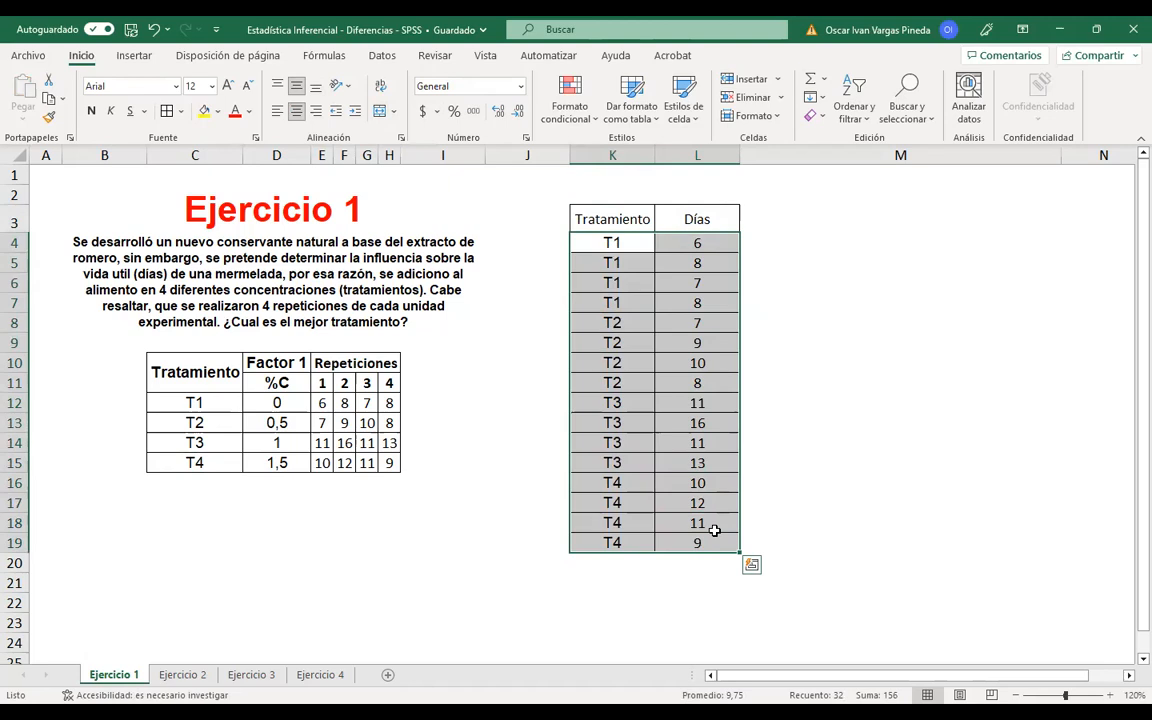
key("ctrl+c")
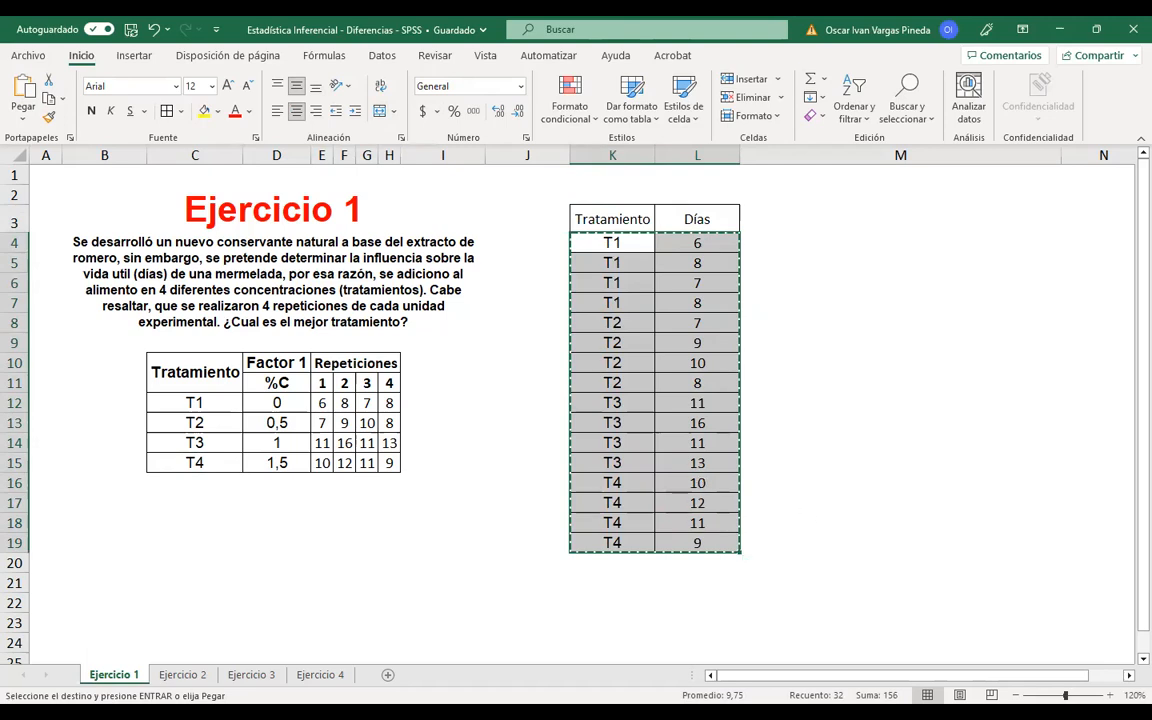
key("alt+Tab")
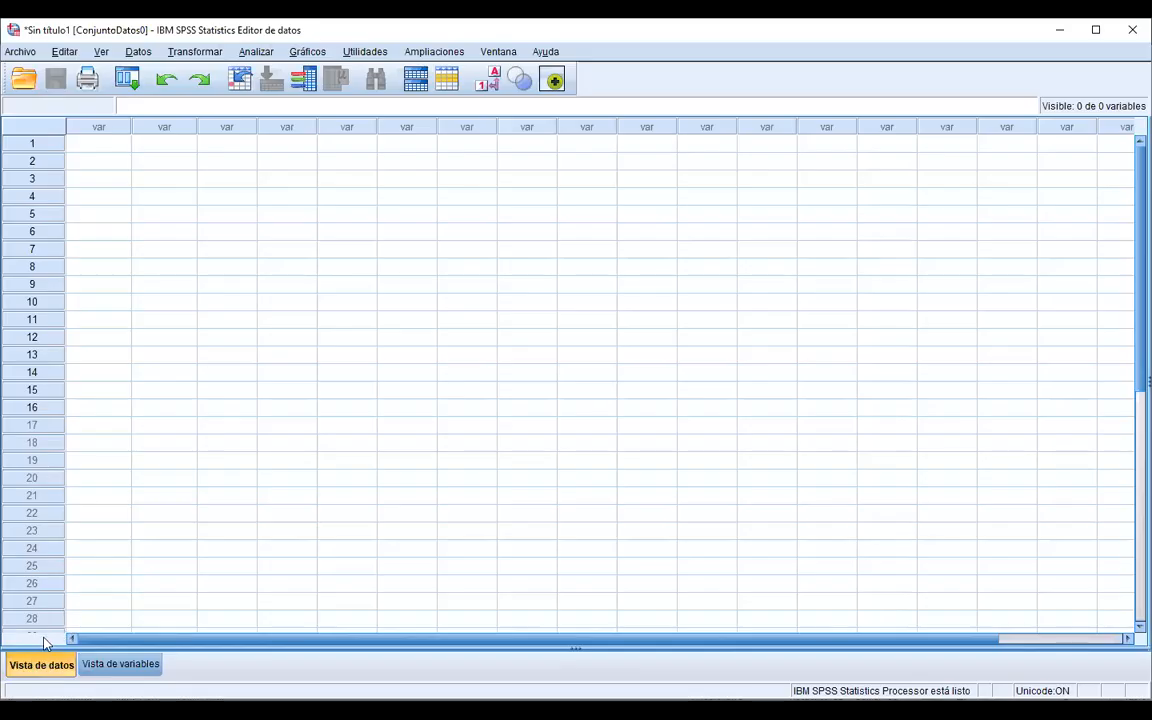
left_click(139, 442)
left_click(108, 565)
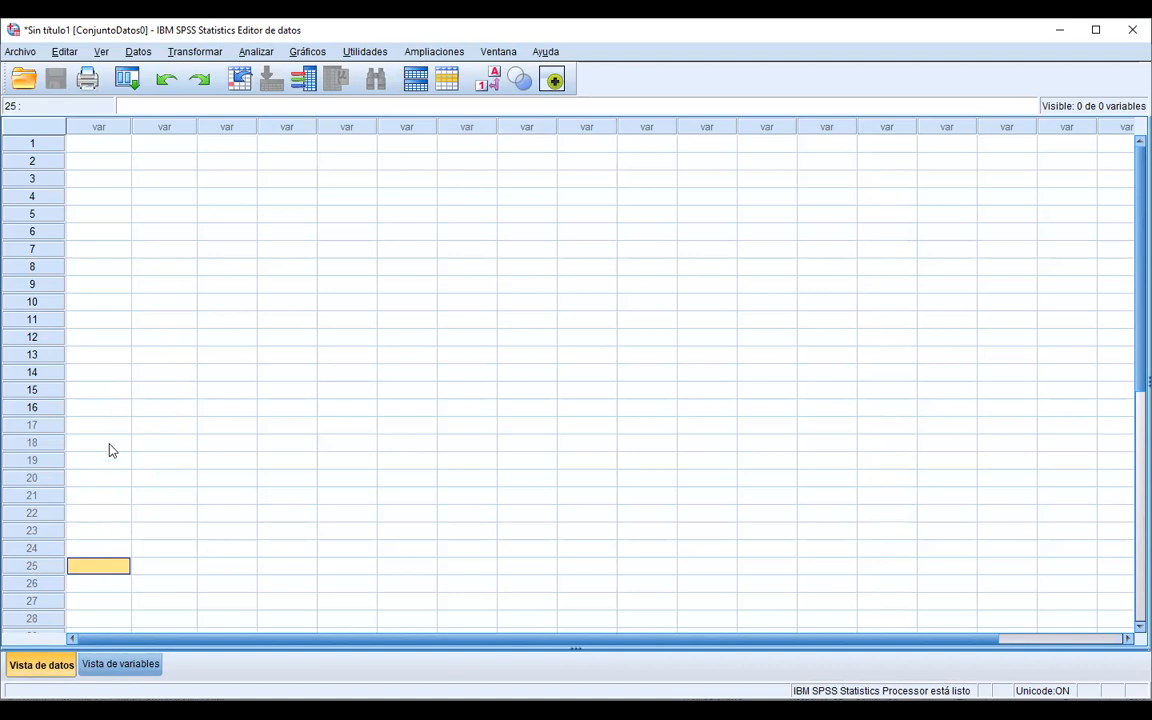
left_click(110, 667)
left_click(48, 665)
left_click(100, 667)
left_click(47, 668)
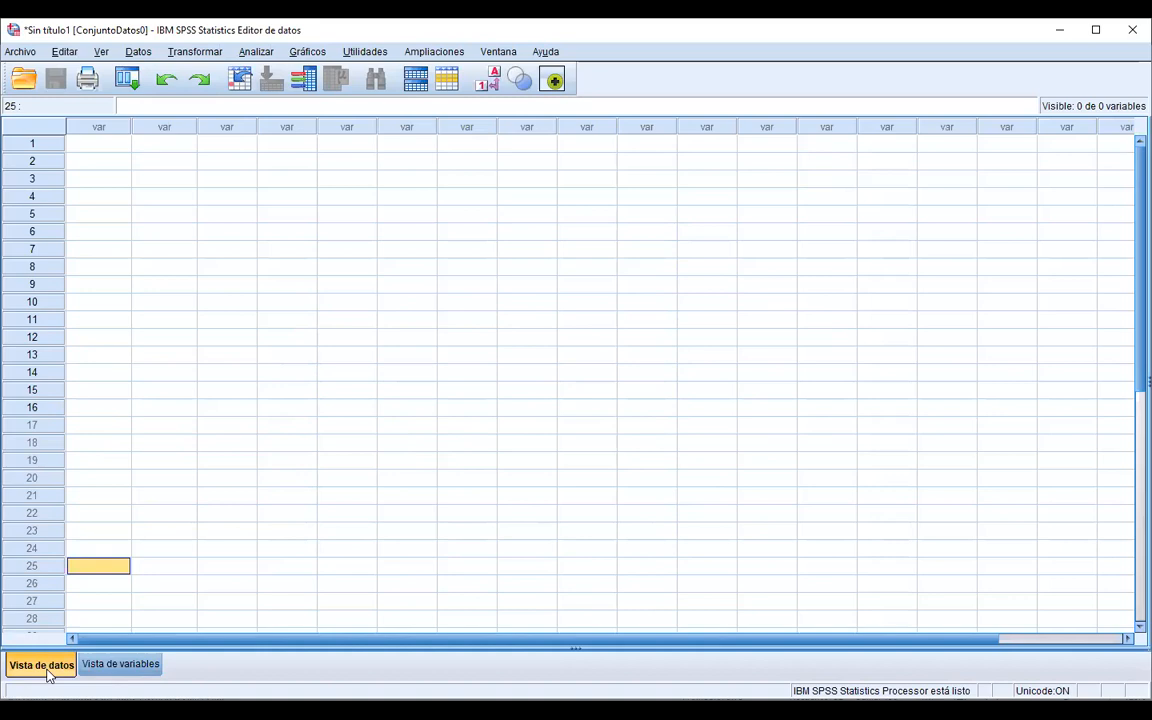
- Paste the copied table starting in row 1 of the first variable and slightly widen that column
left_click(108, 145)
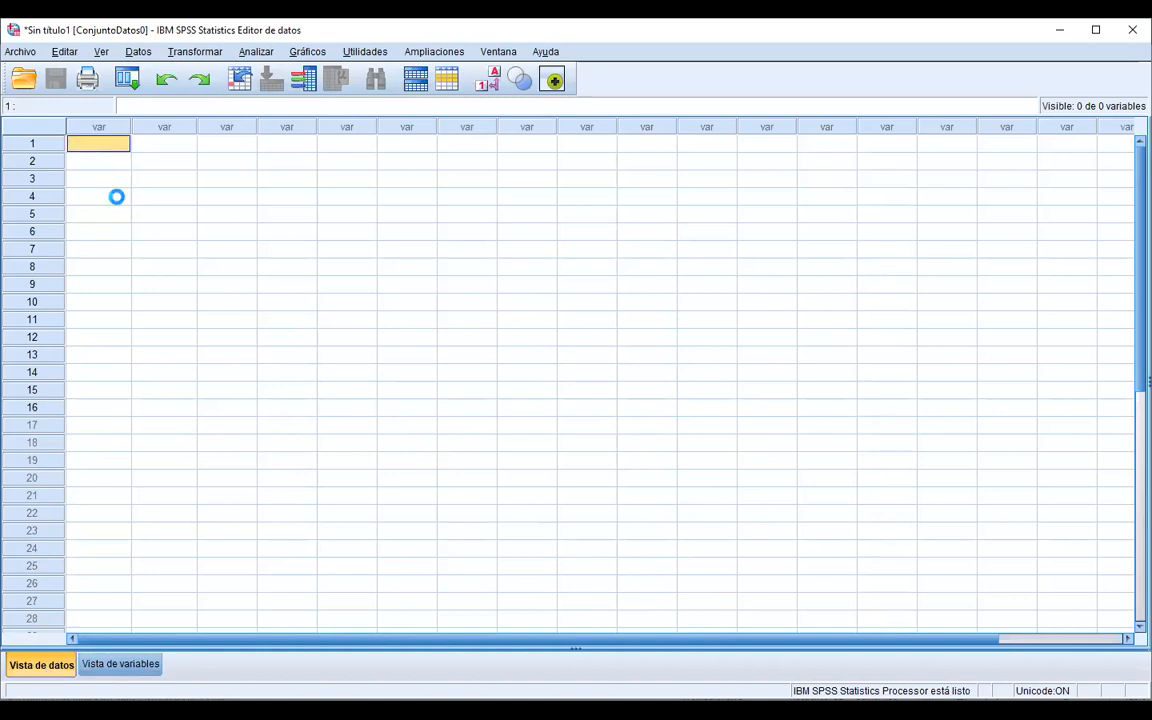
key("ctrl+v")
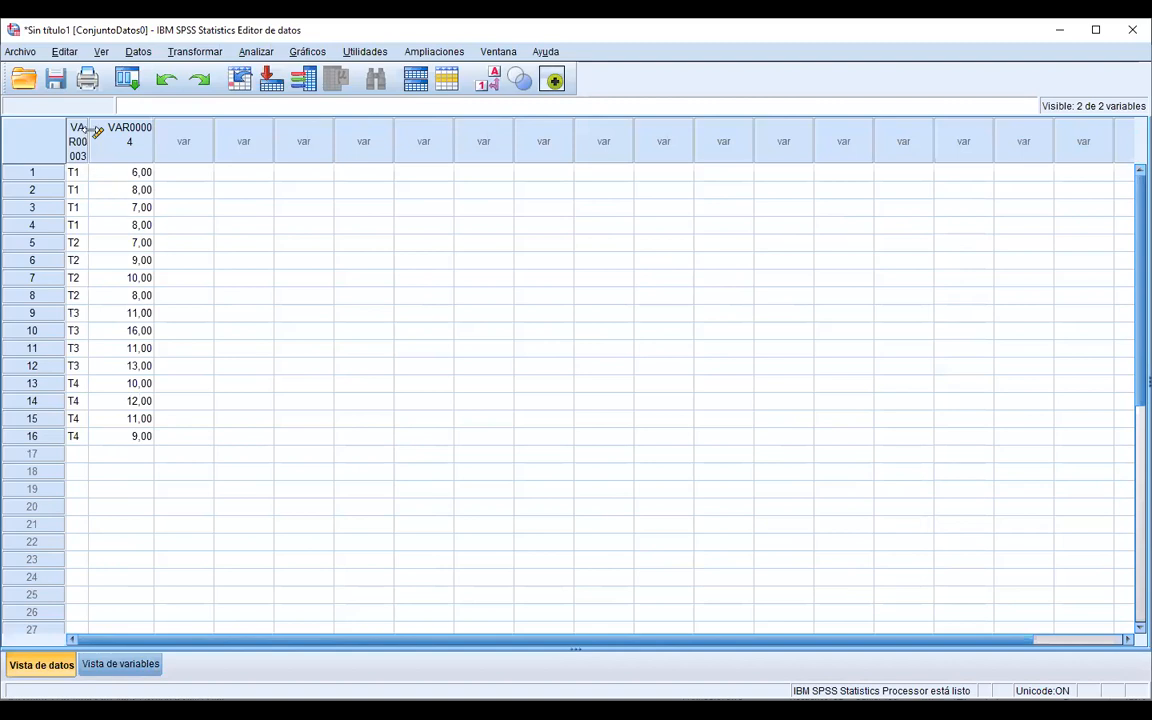
left_click_drag(88, 133, 103, 134)
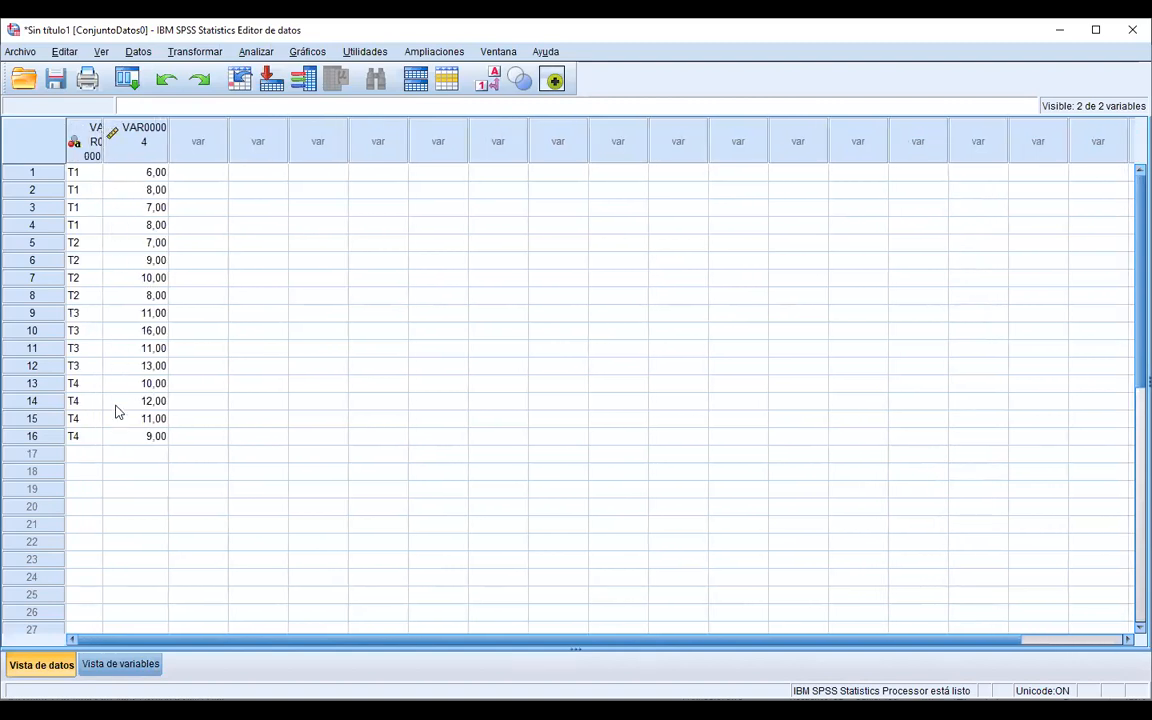
- Rename the first variable as Tratamiento and the second variable as Días
left_click(118, 668)
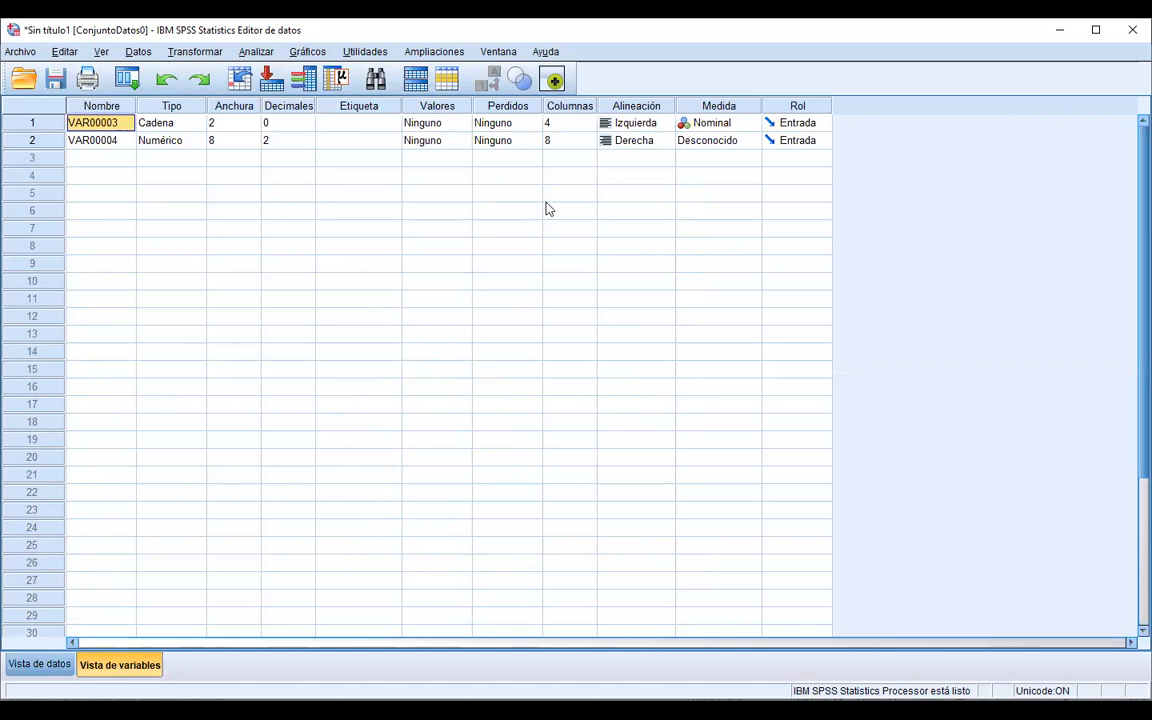
left_click(748, 123)
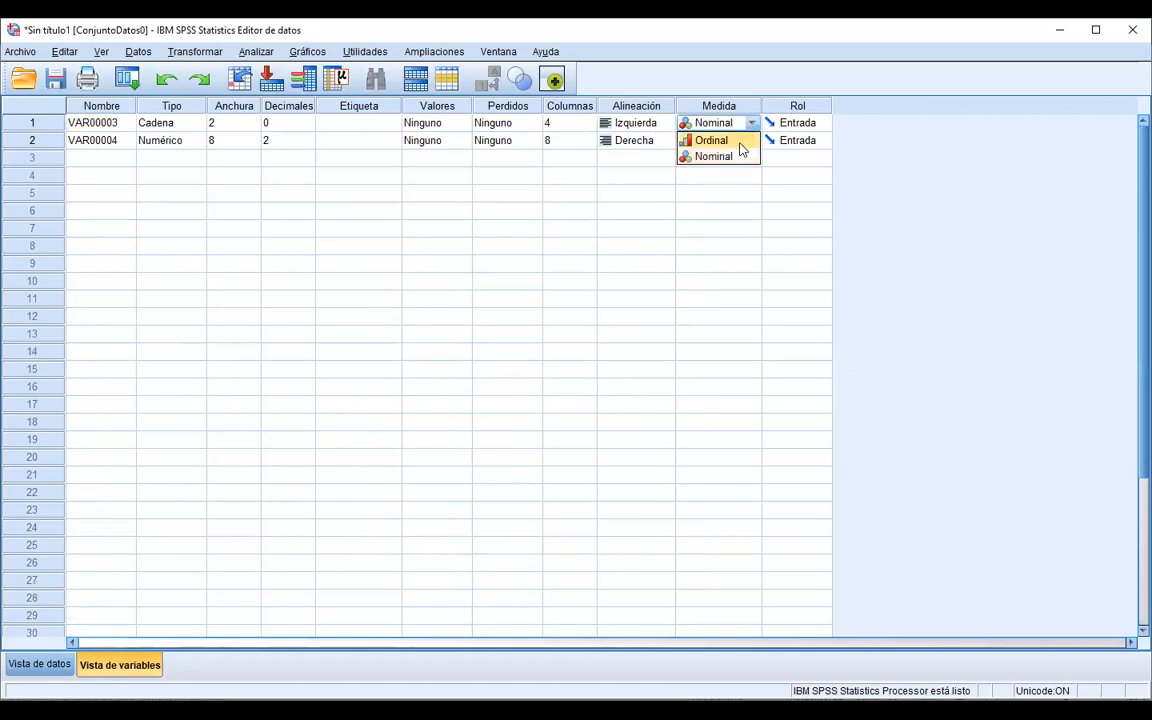
left_click(340, 210)
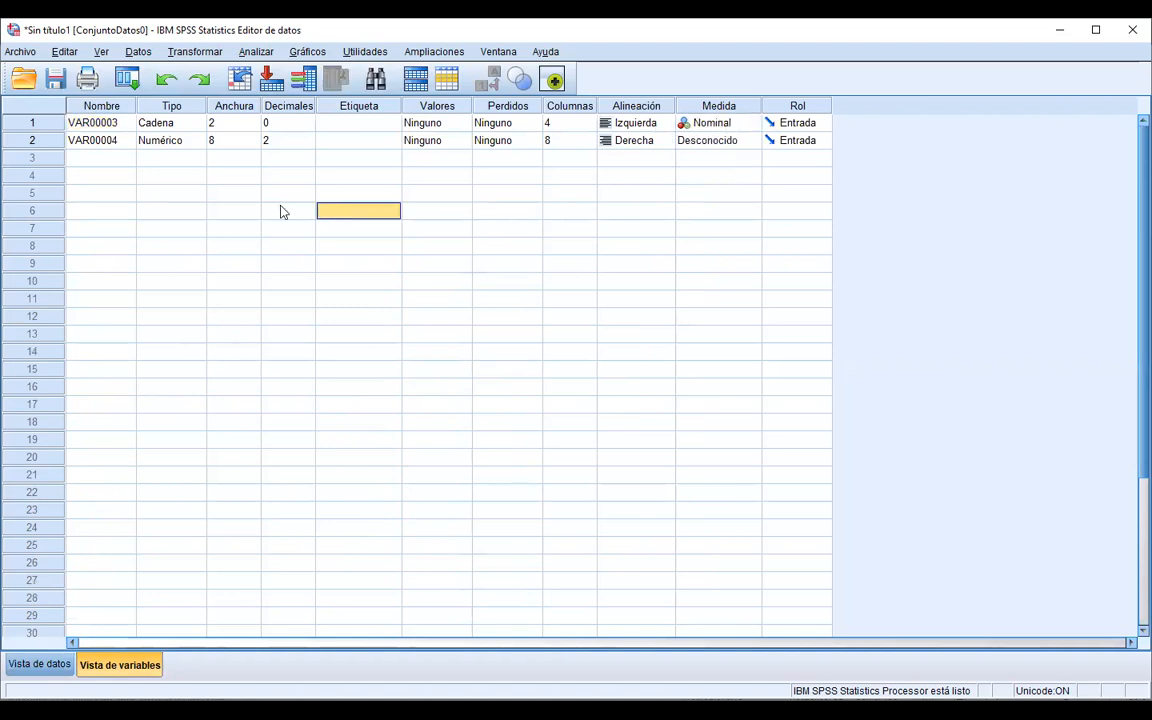
left_click(92, 122)
left_click(100, 122)
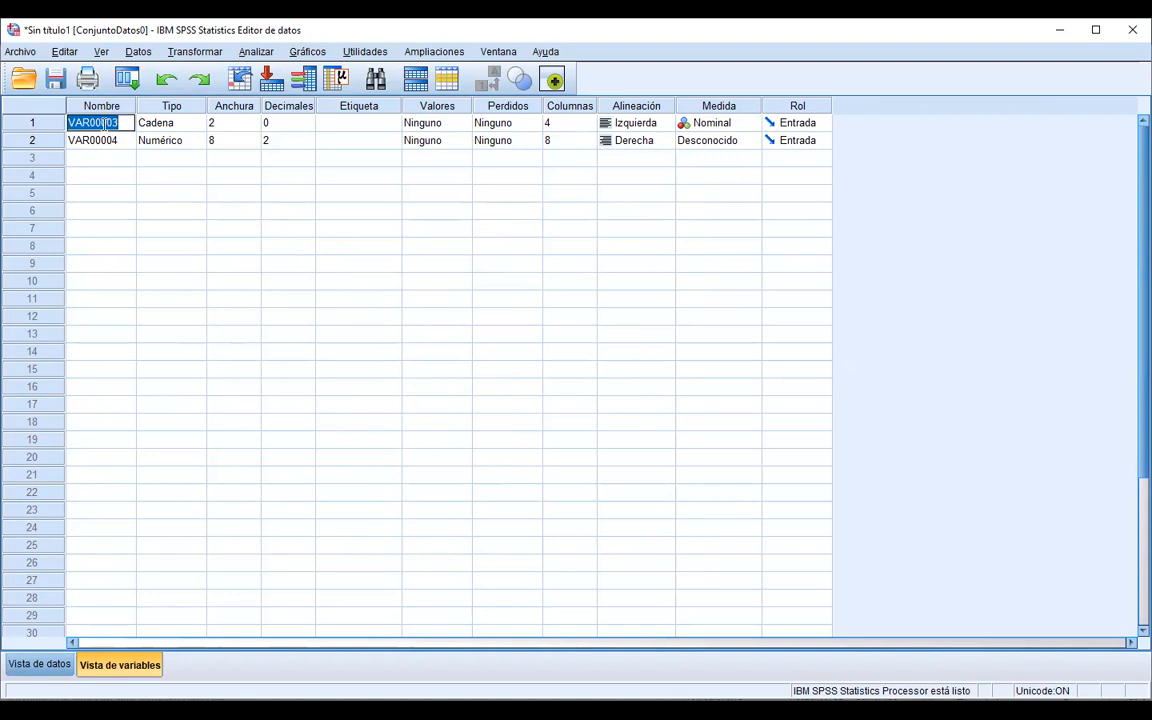
key("BackSpace")
type("V")
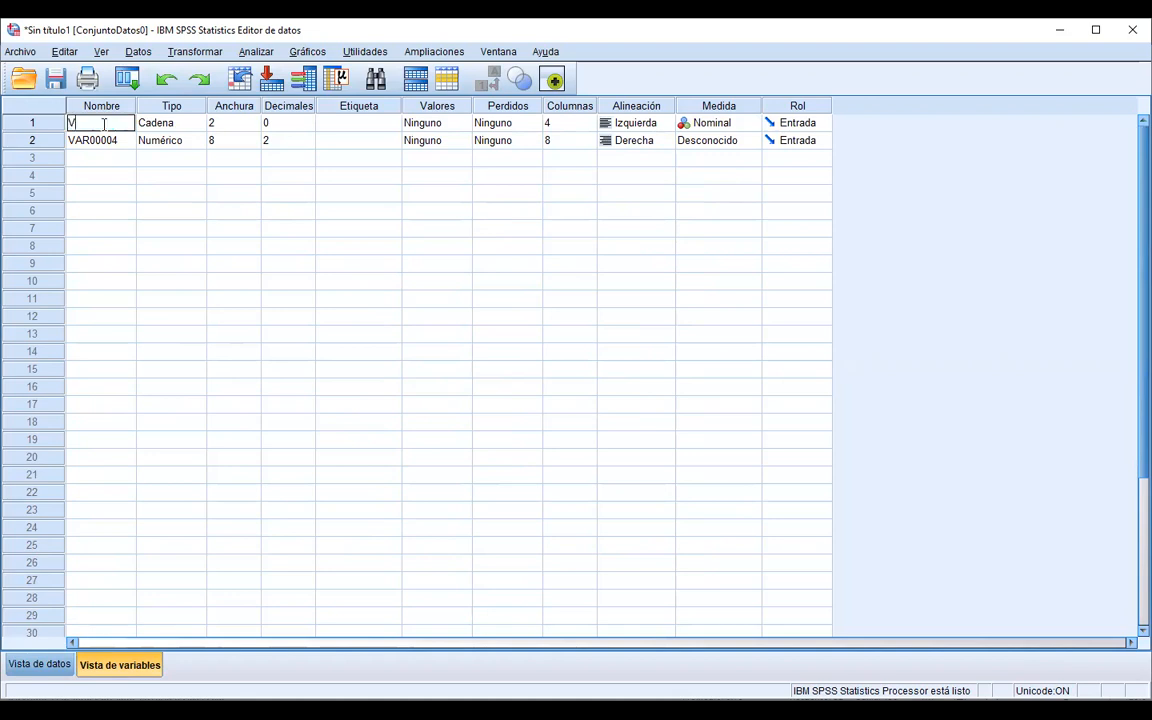
key("BackSpace")
type("Tratamiento")
left_click(102, 143)
key("BackSpace")
type("Días")
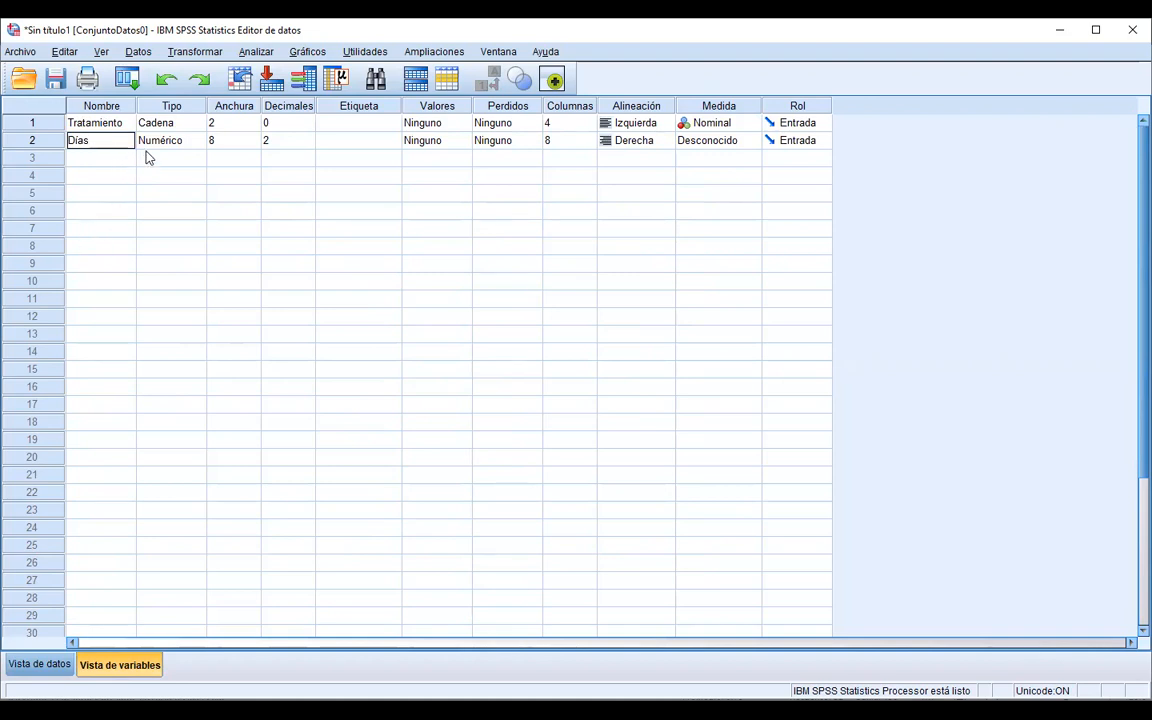
- Try to change the Tratamiento variable's type to Numérico
left_click(160, 123)
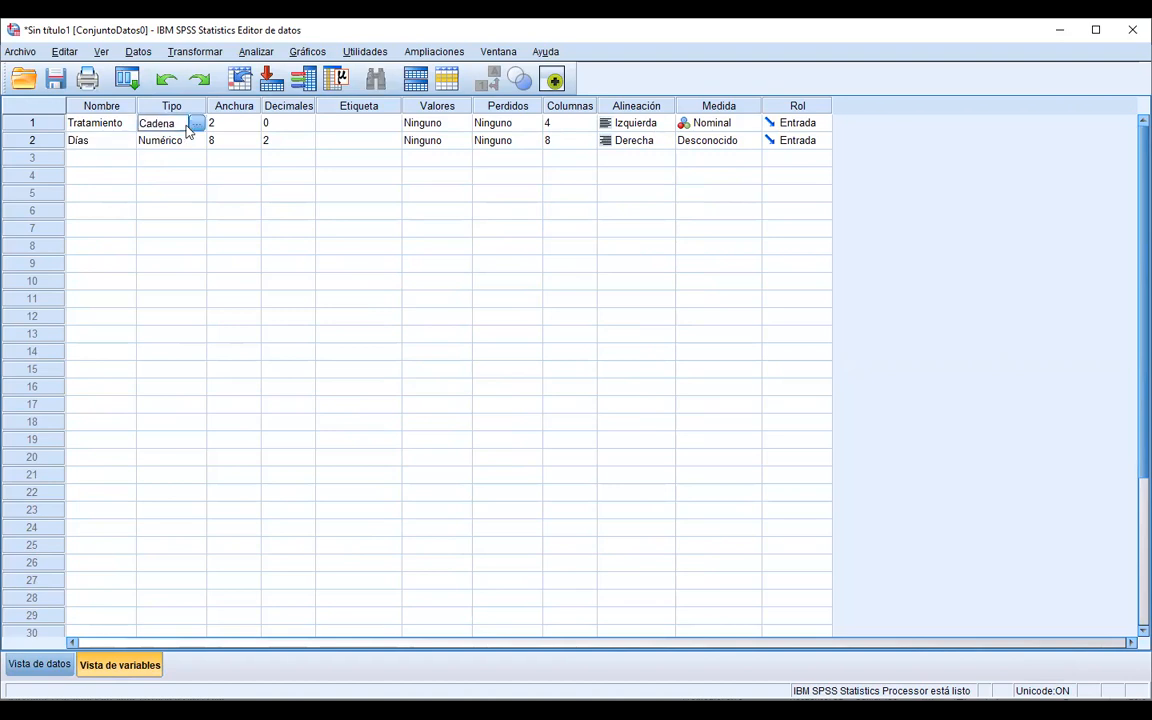
left_click(197, 123)
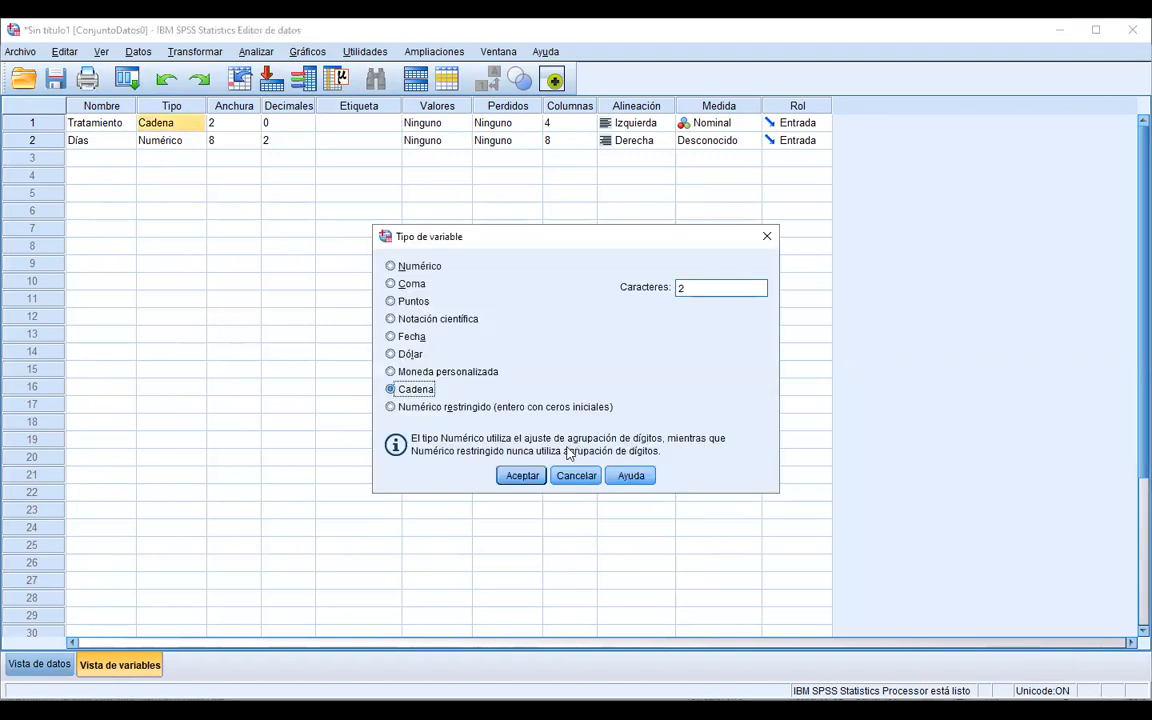
left_click(391, 266)
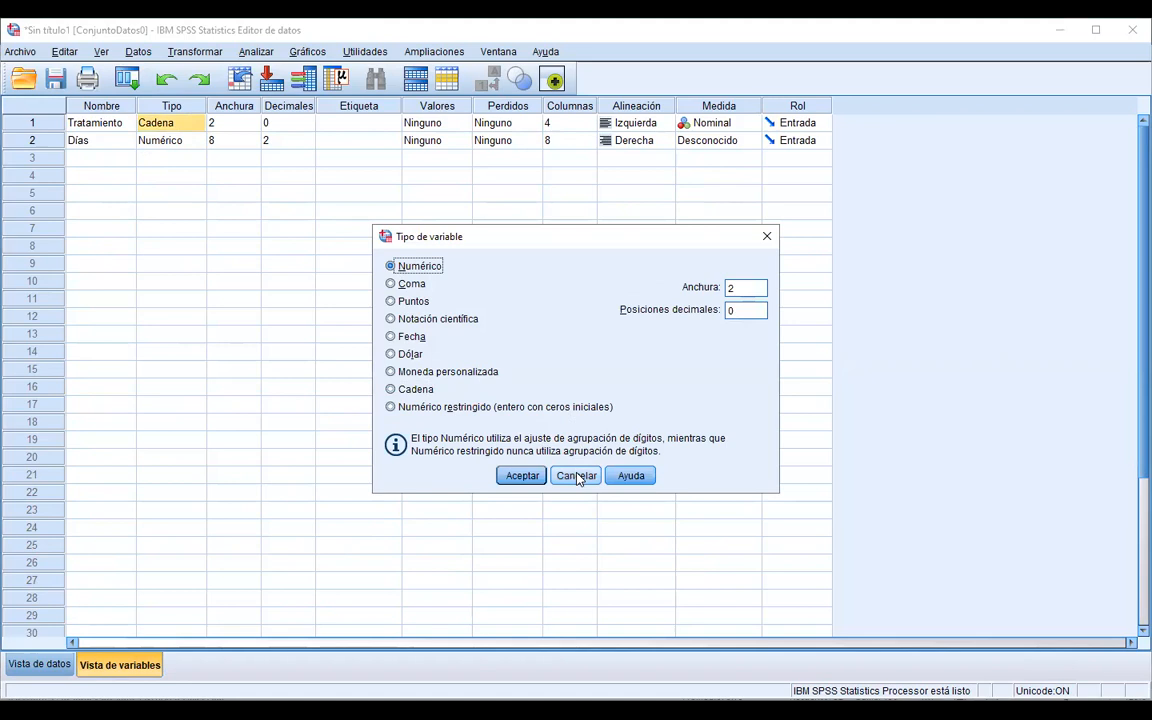
left_click(535, 479)
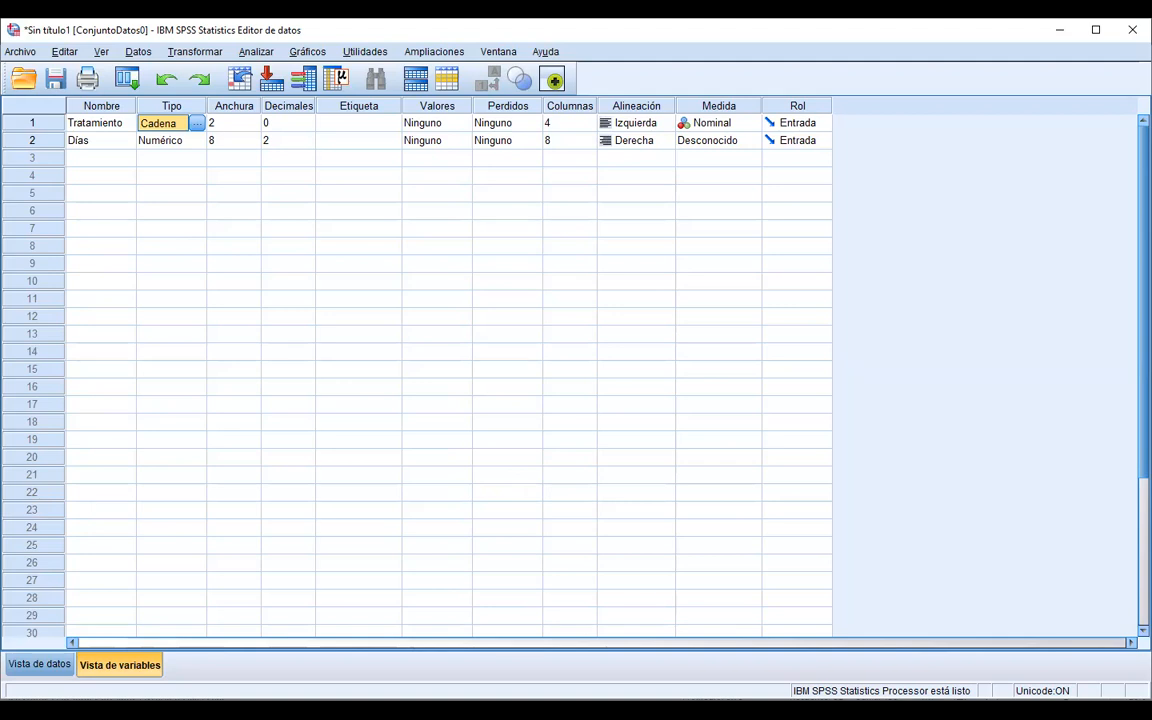
left_click(216, 193)
left_click(157, 122)
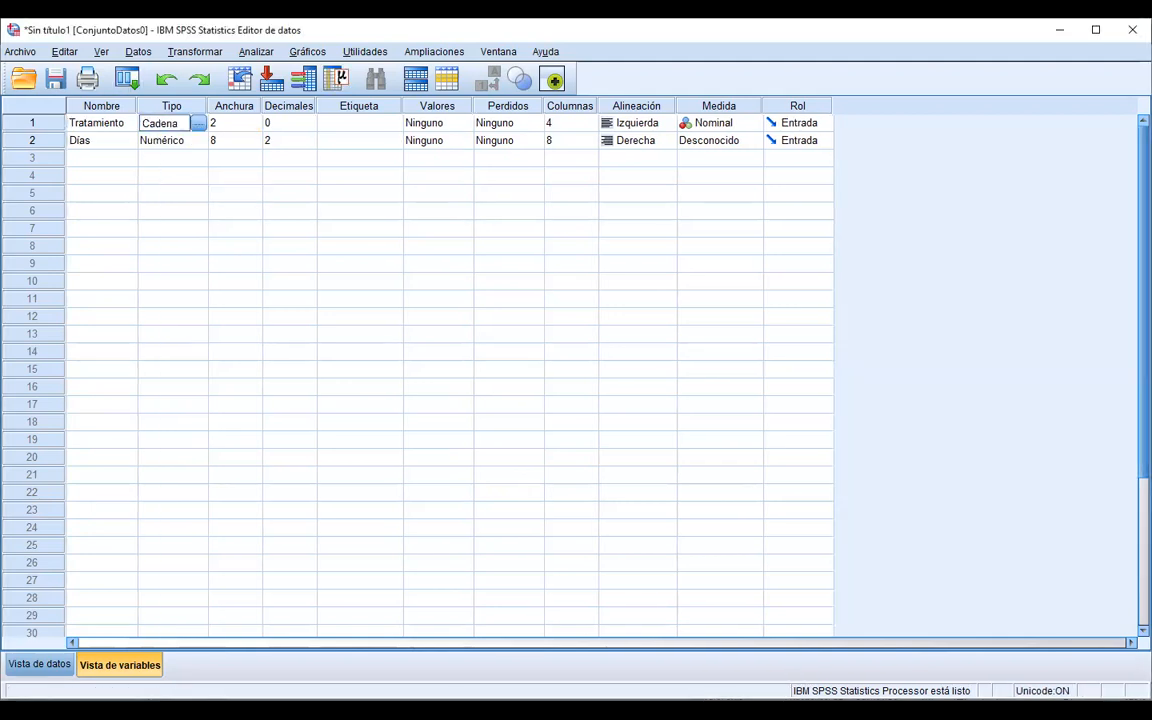
left_click(199, 124)
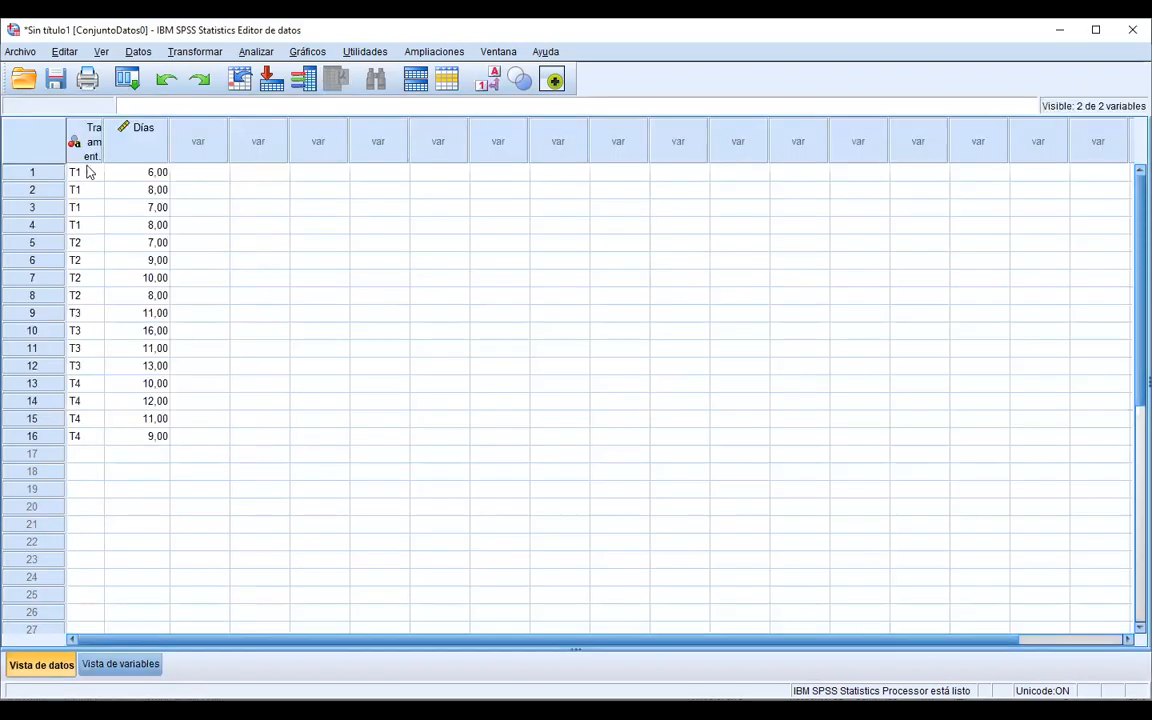
- Switch to the Excel workbook and replace every T1 in K4:K19 with 1
left_click_drag(82, 172, 82, 415)
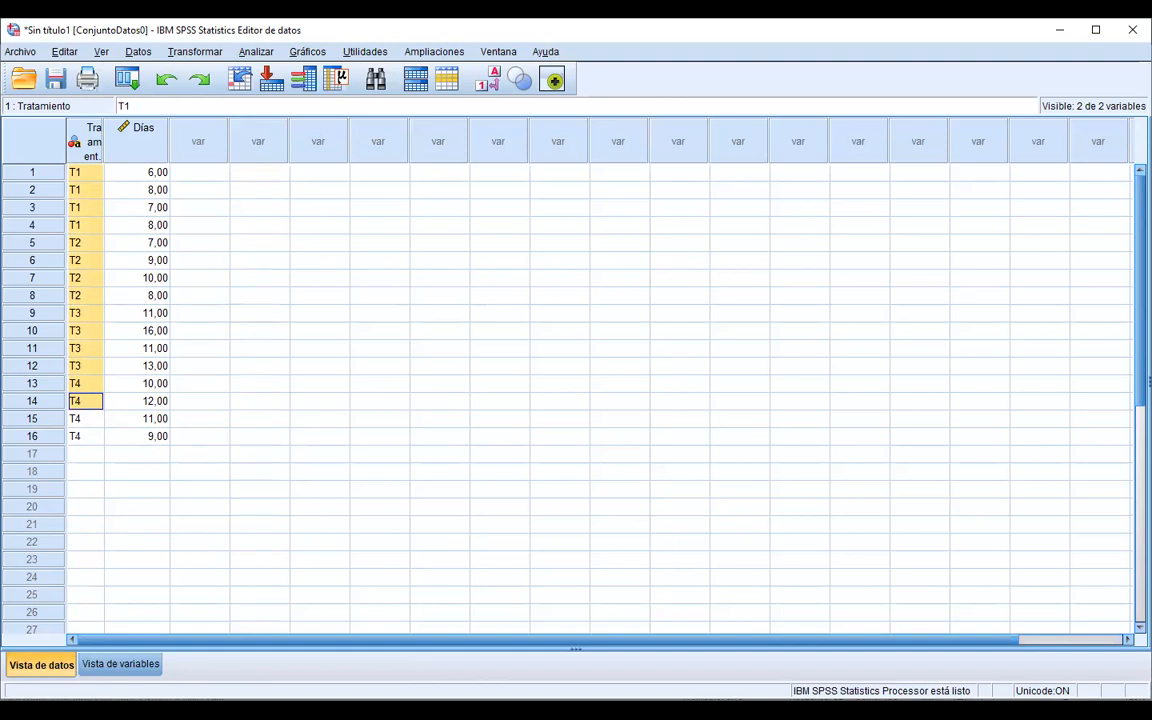
key("alt+Tab")
left_click_drag(612, 243, 612, 545)
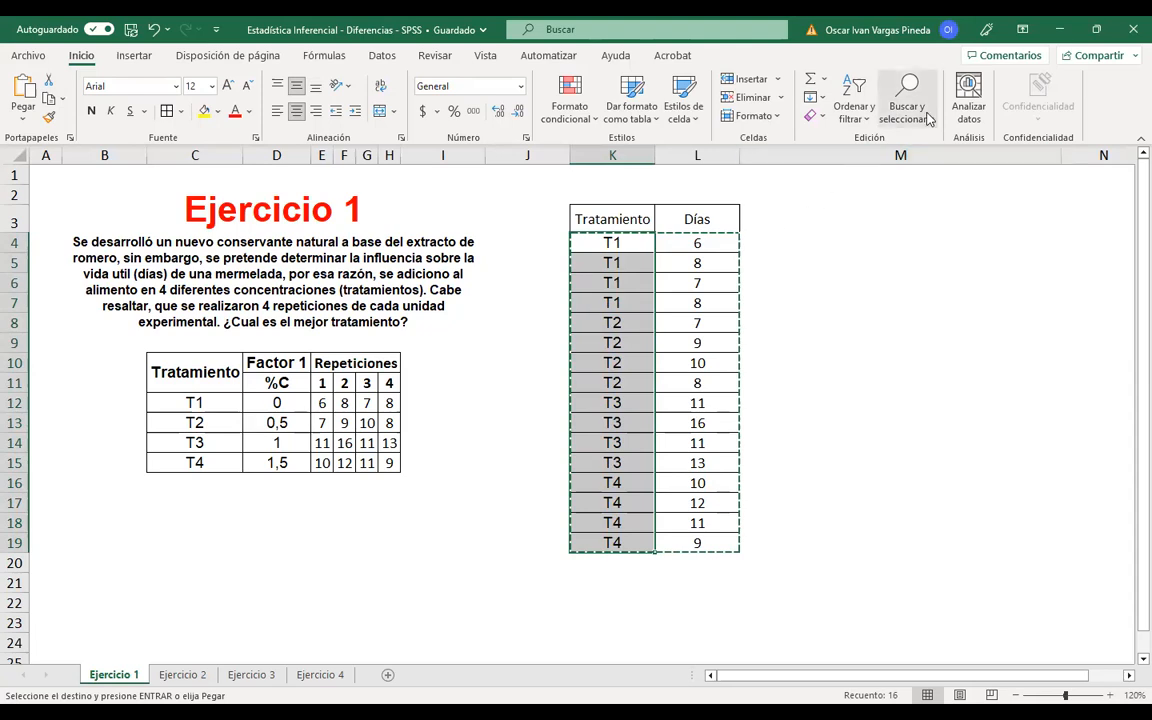
left_click_drag(618, 243, 622, 541)
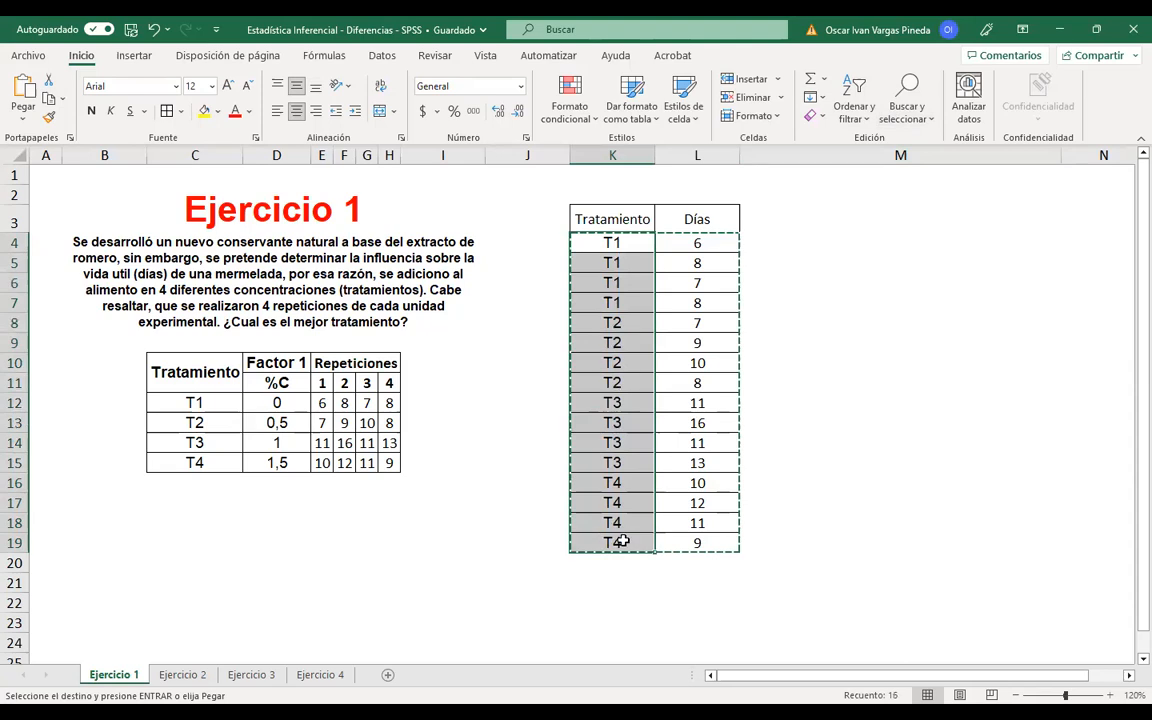
left_click(917, 104)
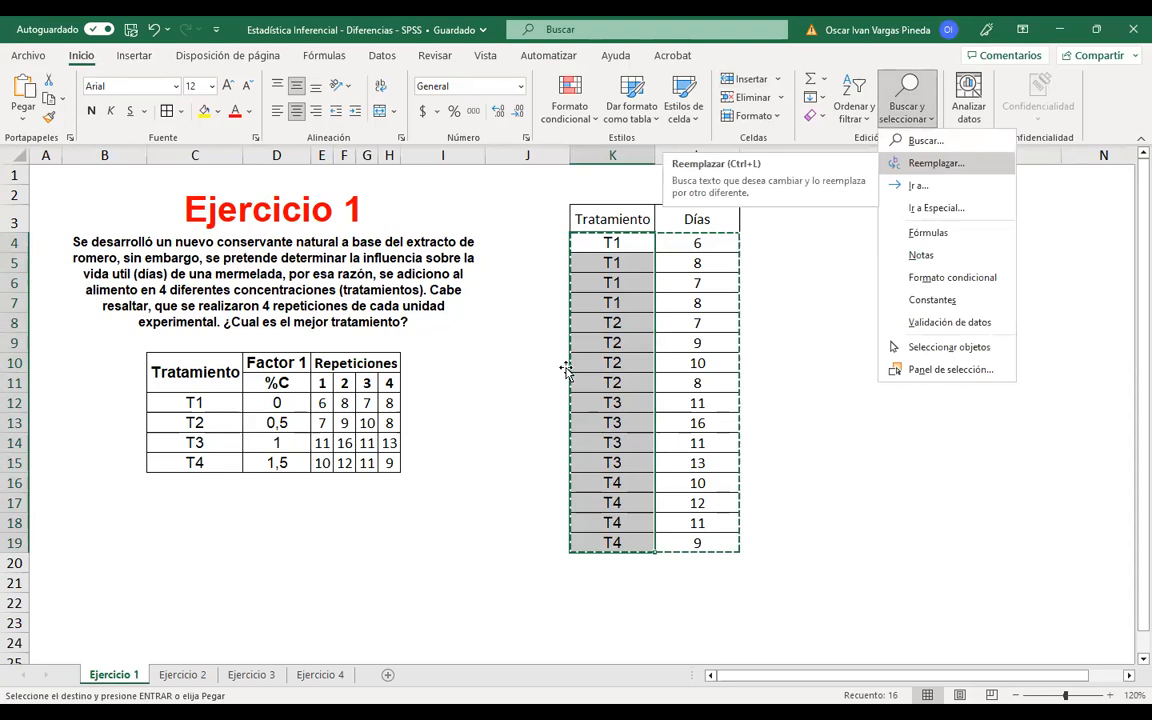
key("ctrl+l")
type("T1")
key("Tab")
type("1")
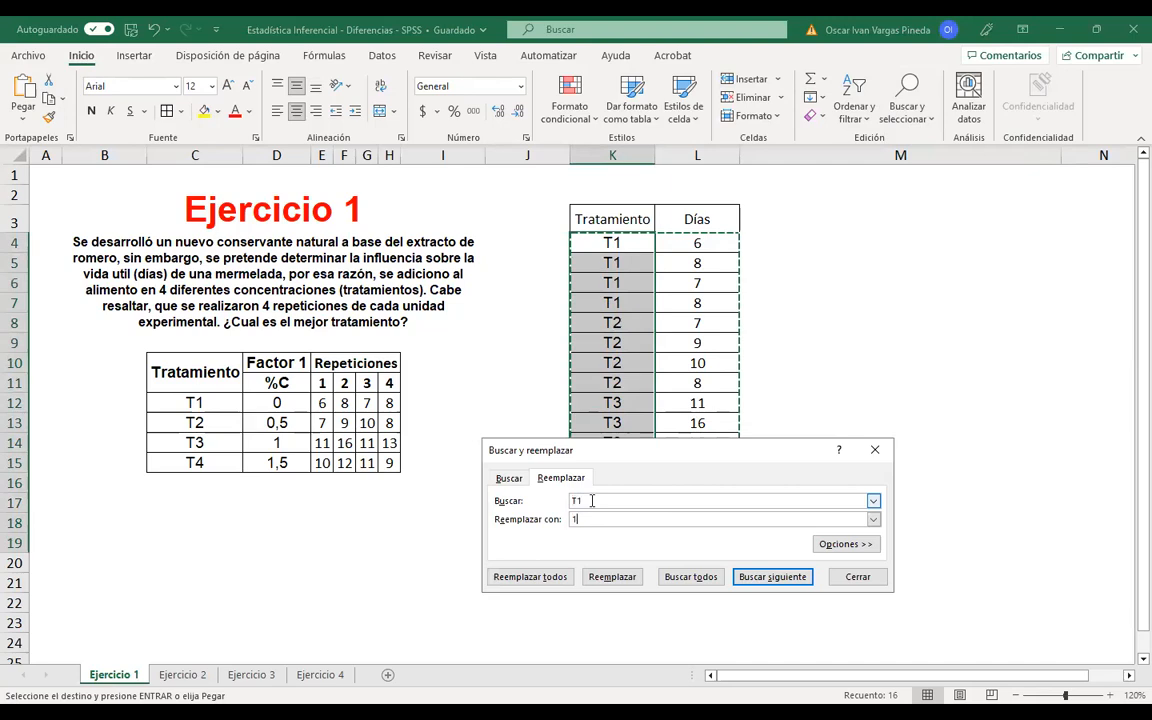
left_click(545, 571)
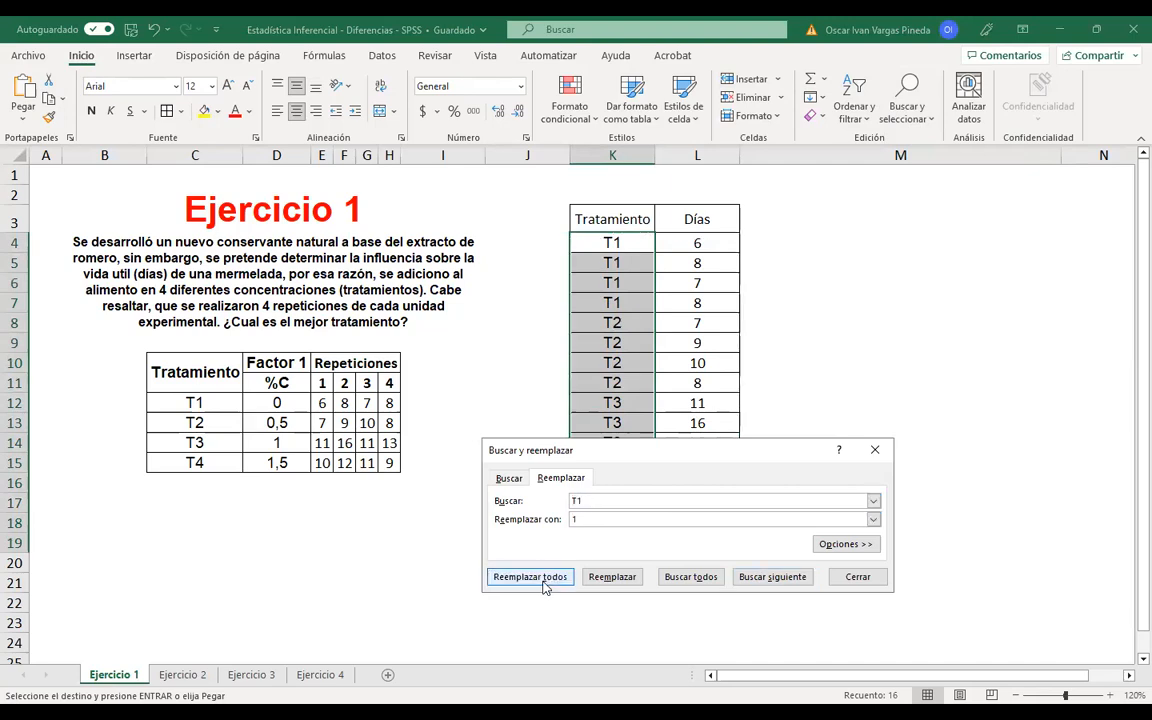
left_click(583, 413)
- Replace every T2 in the selected Tratamiento cells with 2
left_click(598, 500)
key("BackSpace")
type("2")
key("Tab")
type("2")
left_click(527, 578)
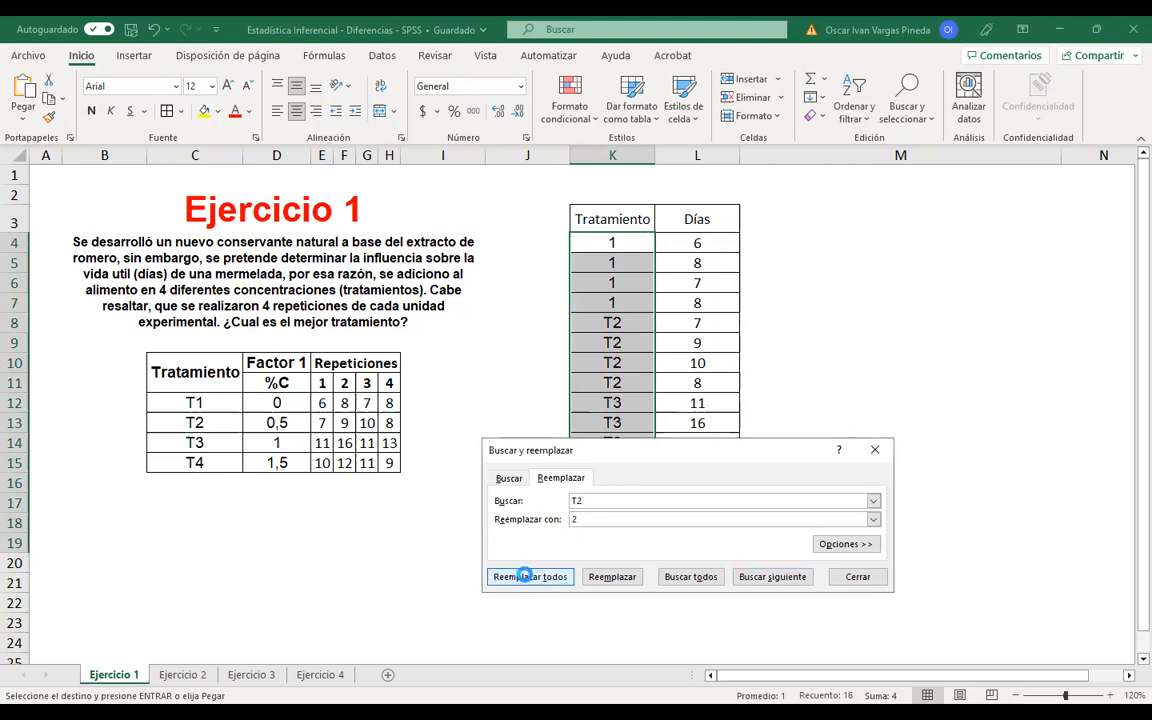
left_click(583, 413)
- Replace every T3 in the selected Tratamiento cells with 3
left_click(609, 500)
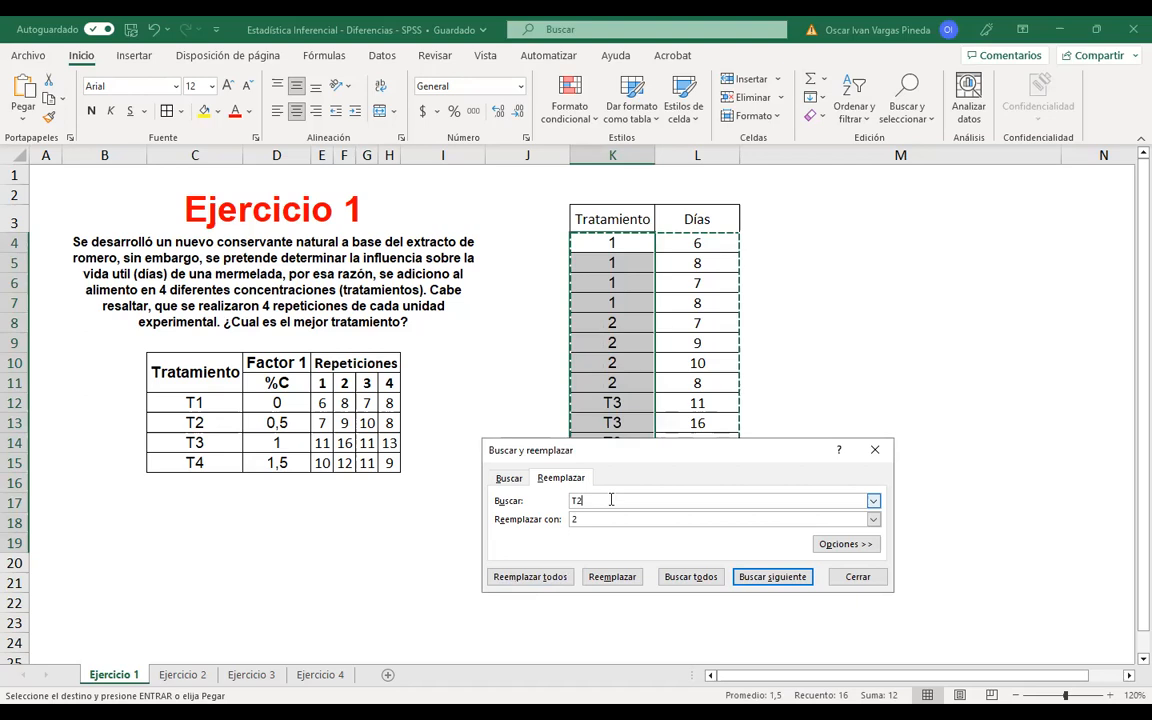
key("Tab")
type("3")
left_click(548, 578)
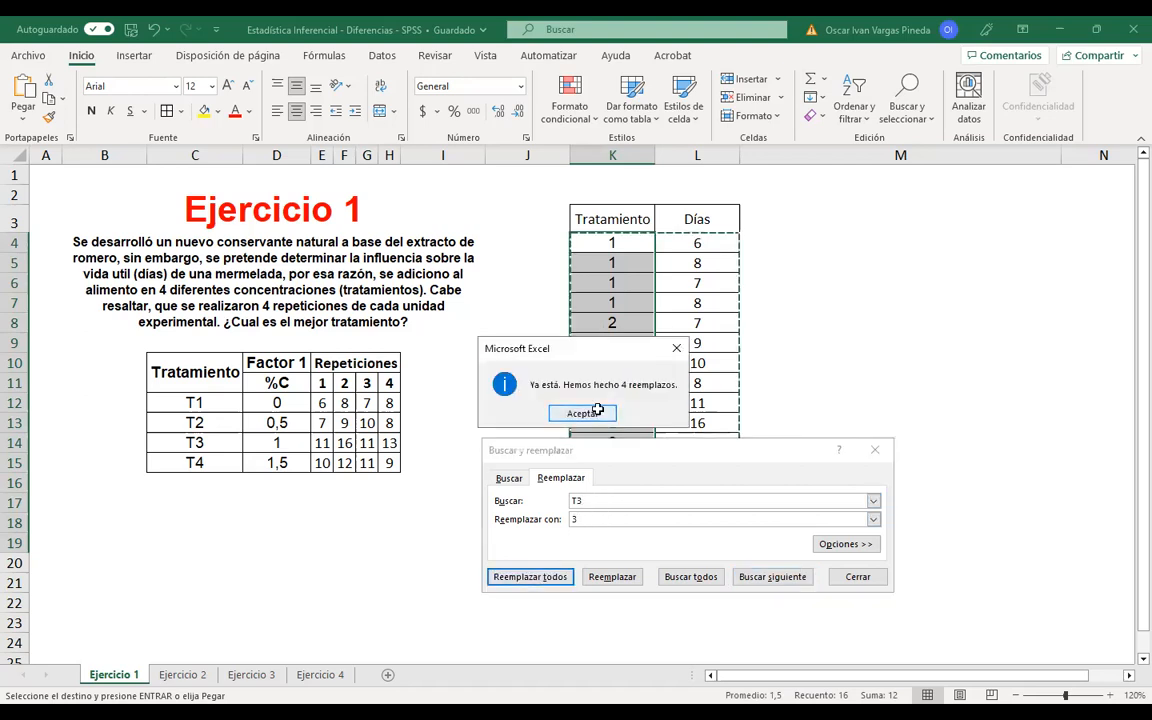
key("Return")
- Replace every T4 in the selected Tratamiento cells with 4 and finish the find-and-replace
left_click(609, 500)
key("BackSpace")
type("4")
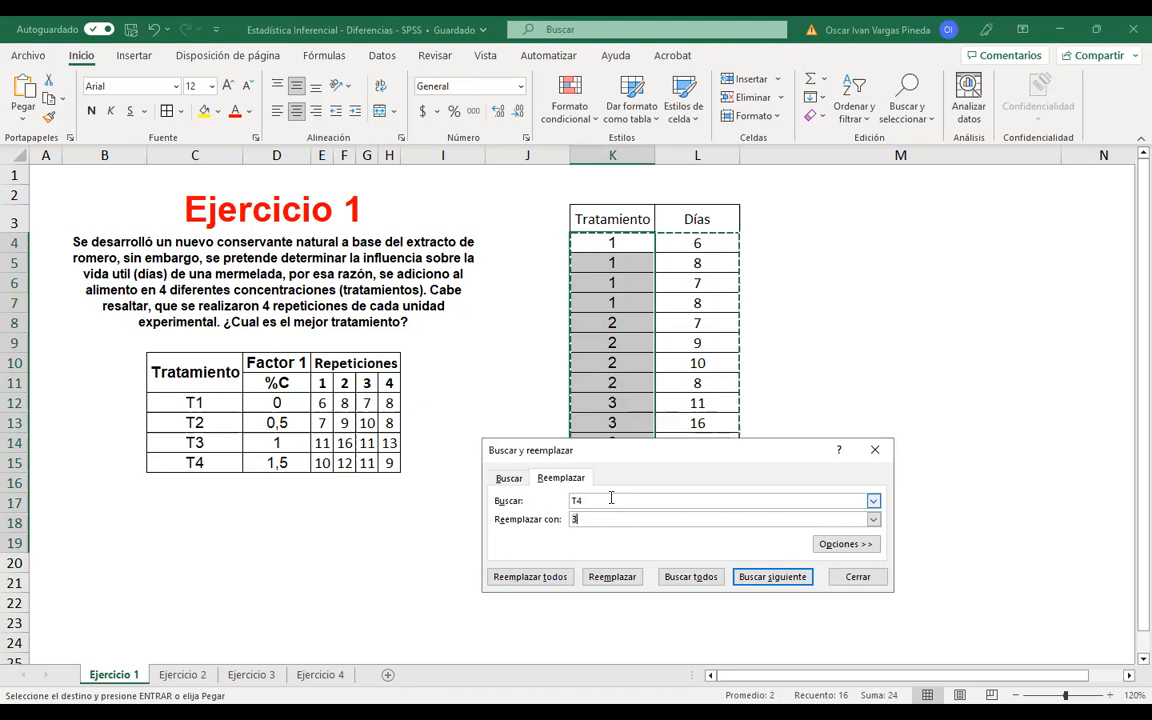
key("Tab")
type("4")
left_click(530, 577)
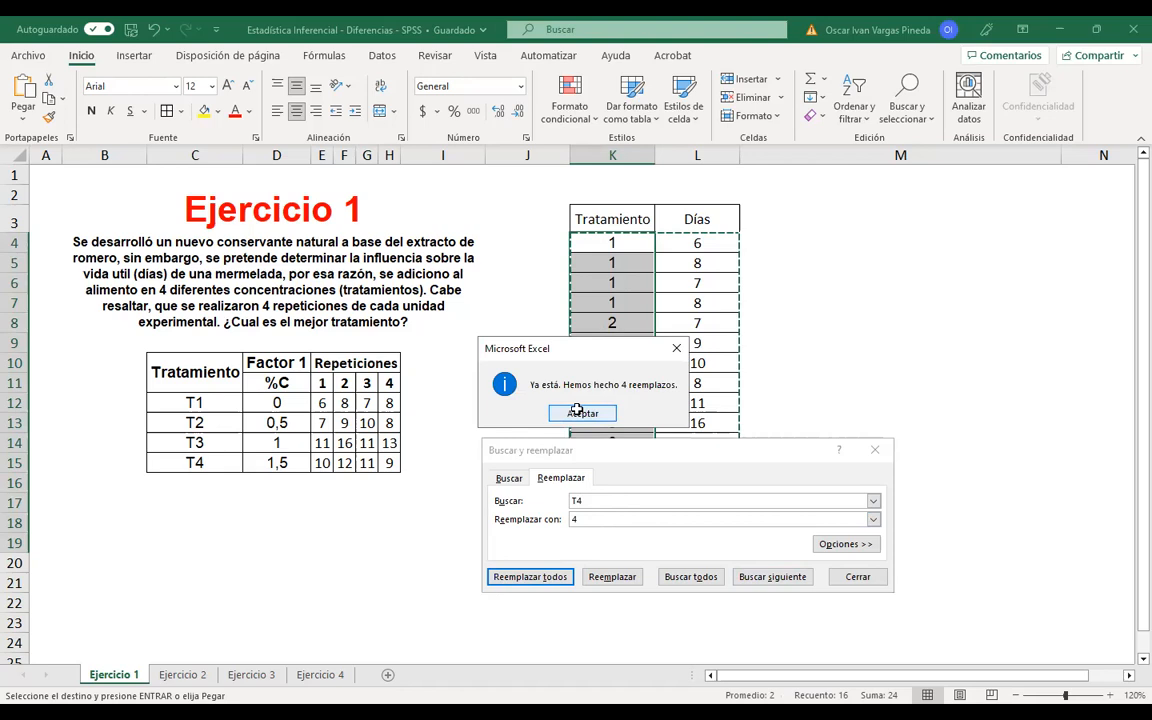
left_click(582, 414)
left_click(858, 577)
- Copy the recoded table K4:L19 and paste it over the existing Tratamiento and Días data in SPSS
left_click_drag(612, 243, 692, 543)
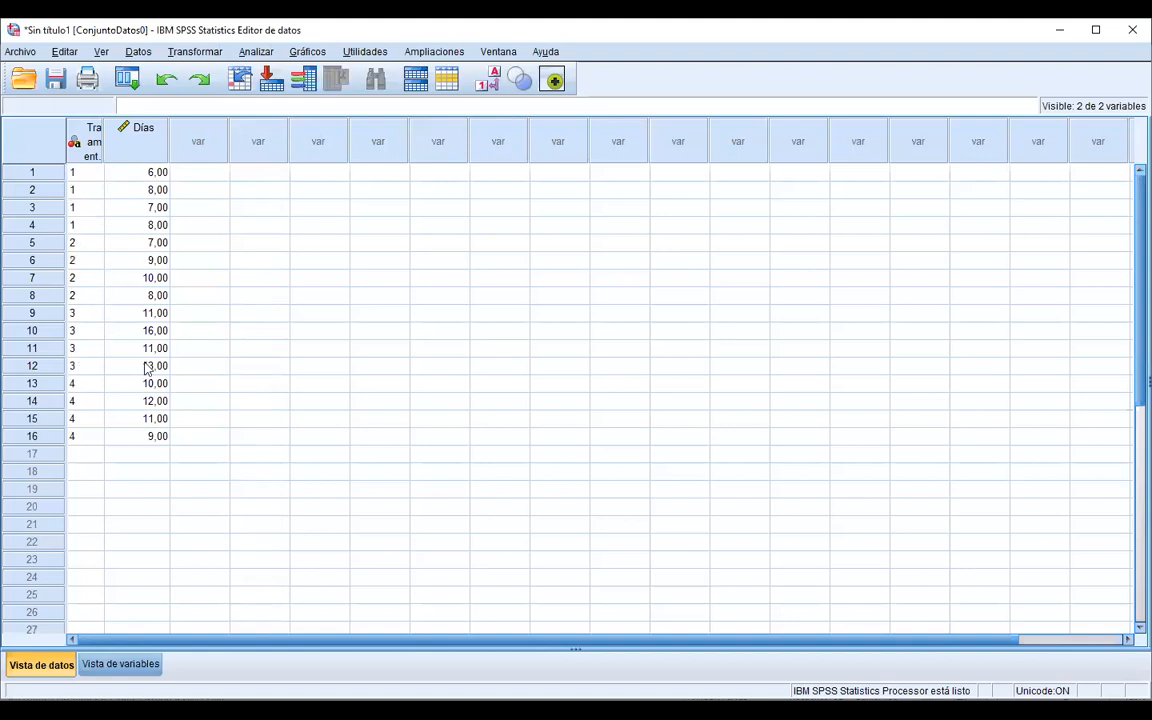
- Change the Tratamiento variable's type to Numérico and widen its column so the full name fits in the data view
left_click(98, 664)
left_click(185, 128)
left_click(197, 122)
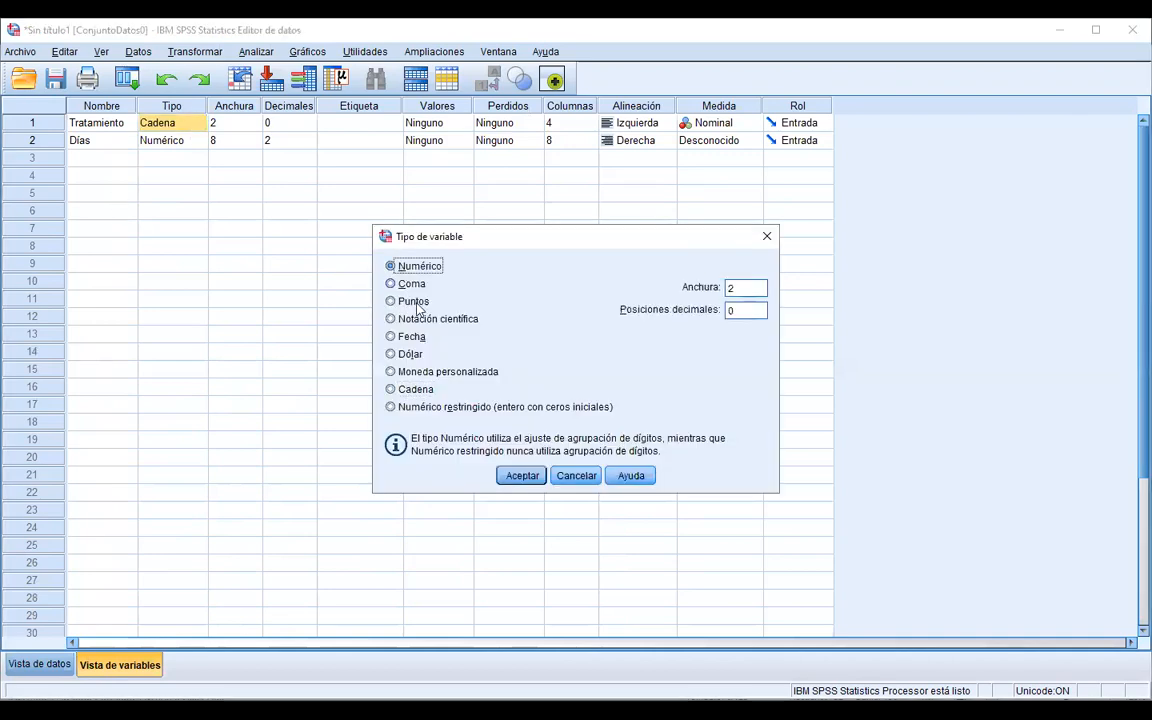
left_click(522, 477)
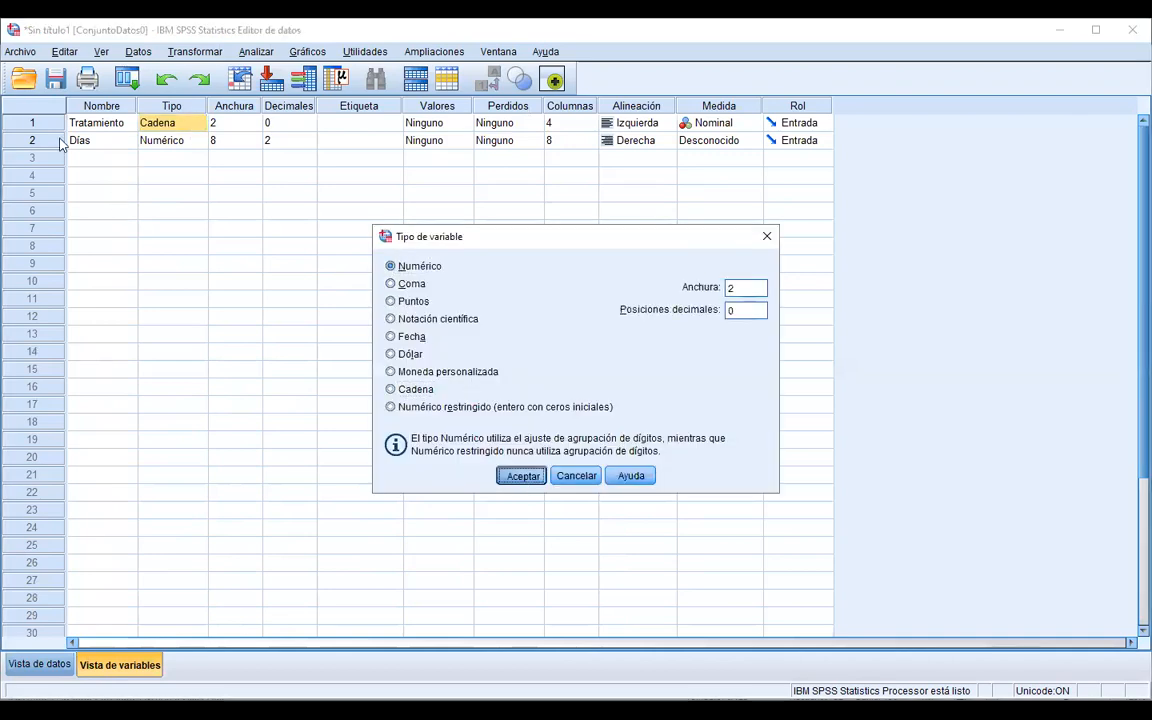
left_click_drag(92, 123, 154, 147)
left_click(40, 665)
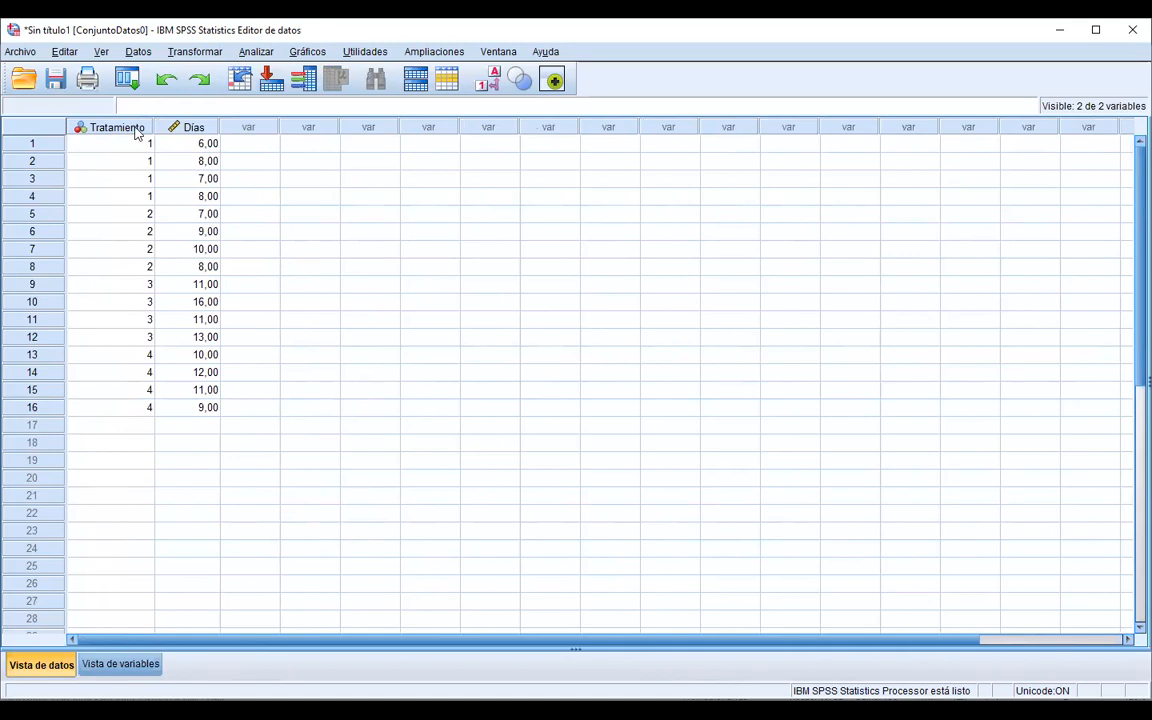
- Try to set the number of decimals of the Tratamiento variable to 2 in the variable view
left_click(95, 664)
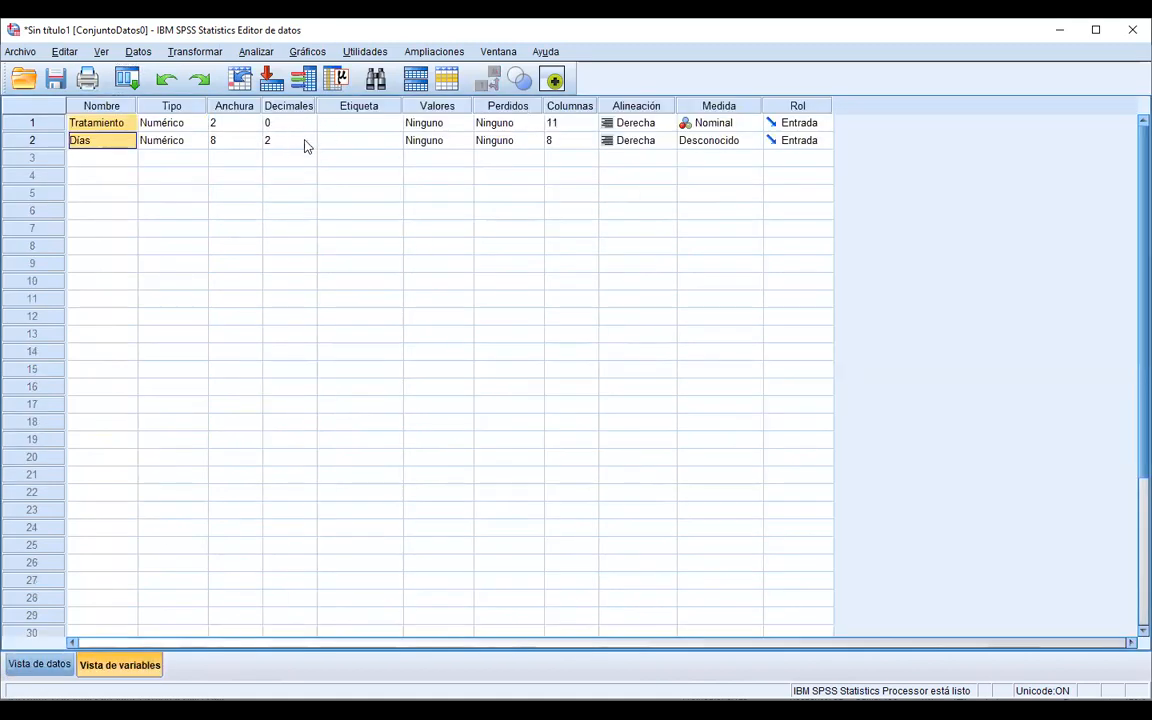
left_click(292, 123)
left_click(309, 119)
left_click(309, 119)
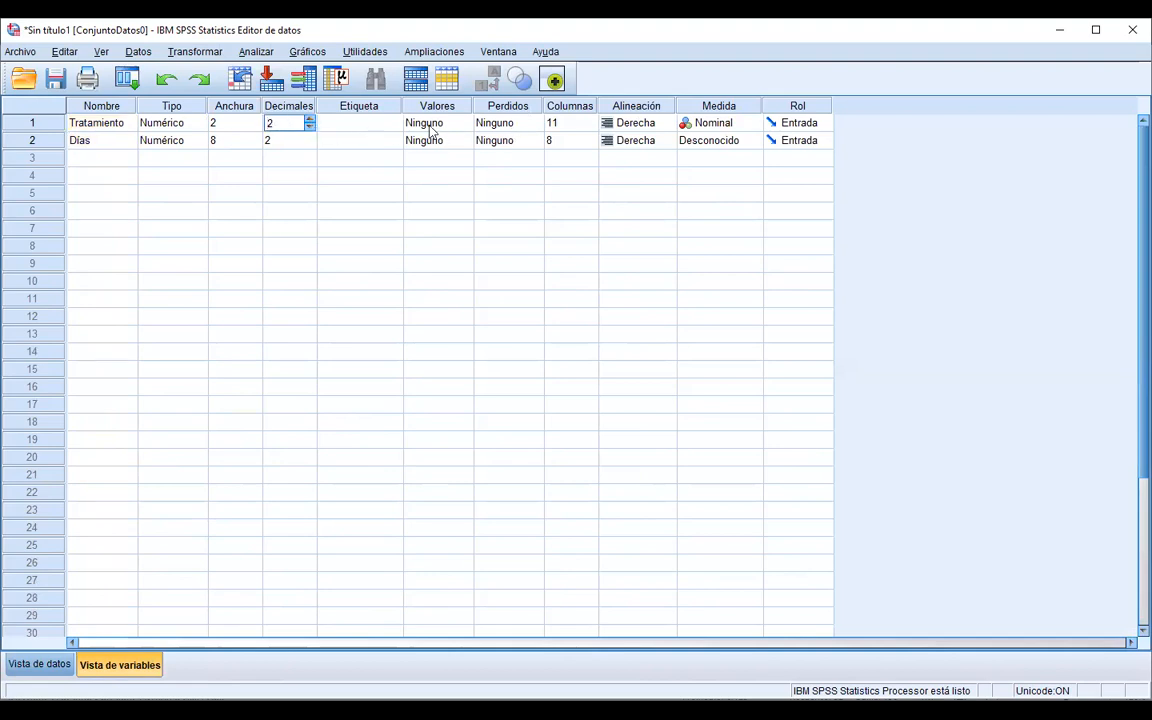
left_click(445, 127)
left_click(572, 388)
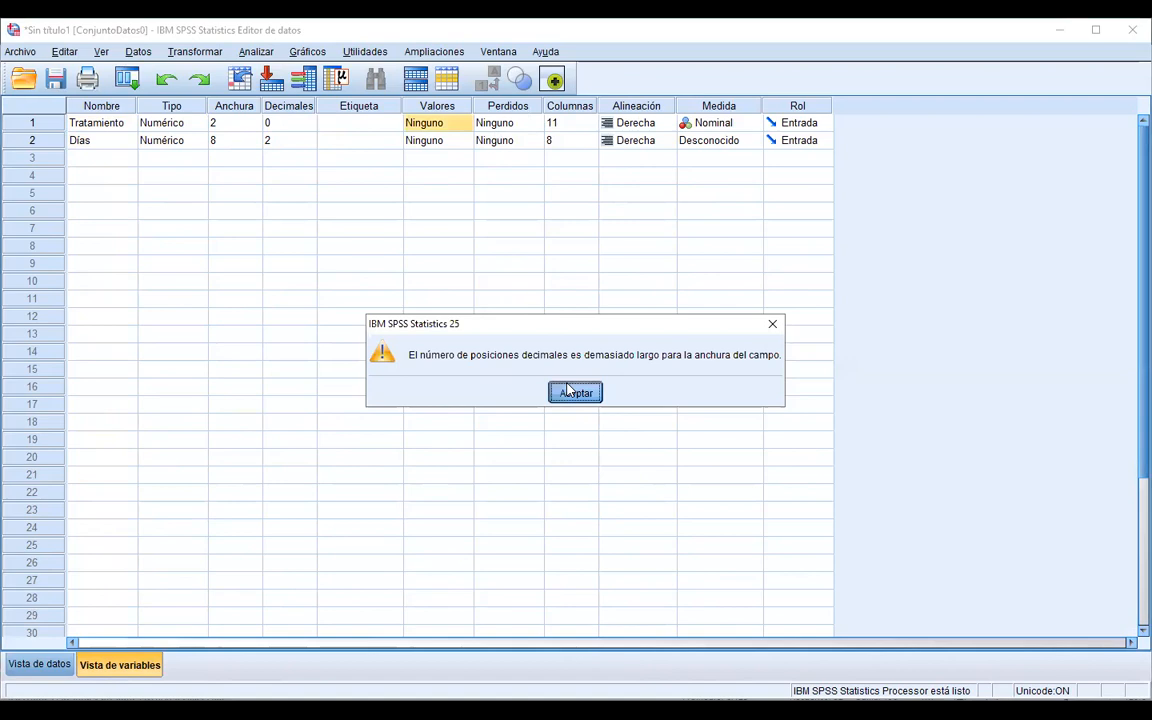
left_click(364, 144)
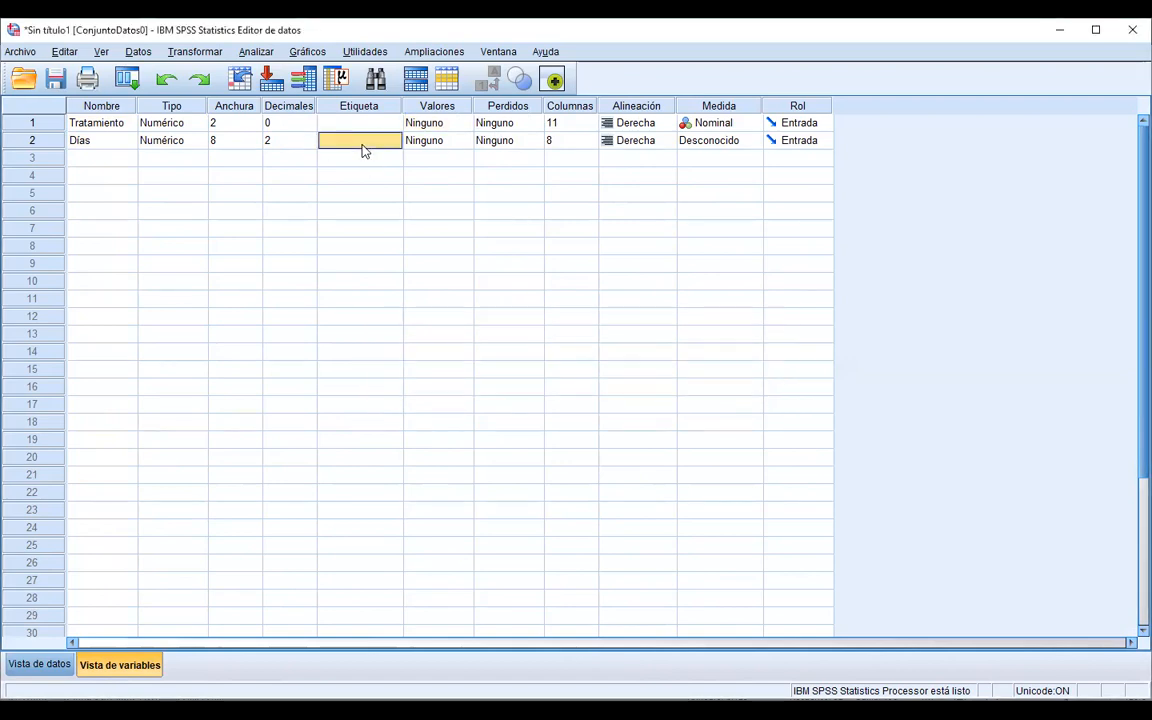
- Start defining value labels for the Tratamiento variable and add the label T1 for value 1
left_click(459, 125)
left_click(465, 122)
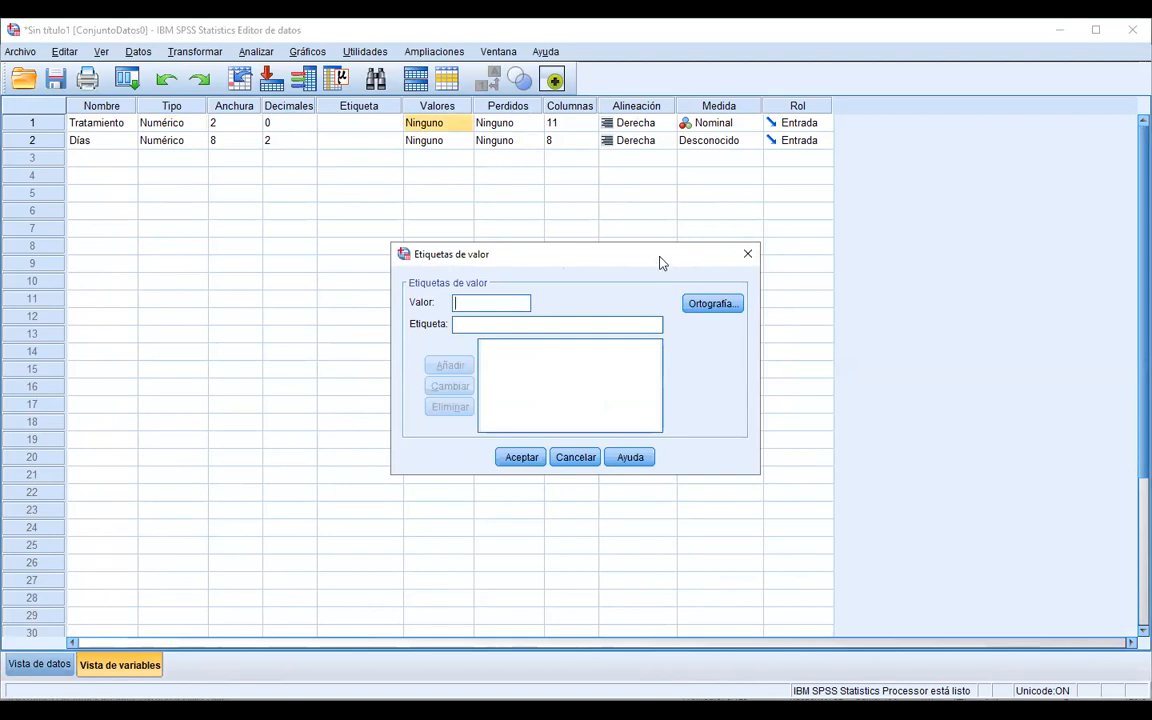
left_click_drag(659, 262, 562, 214)
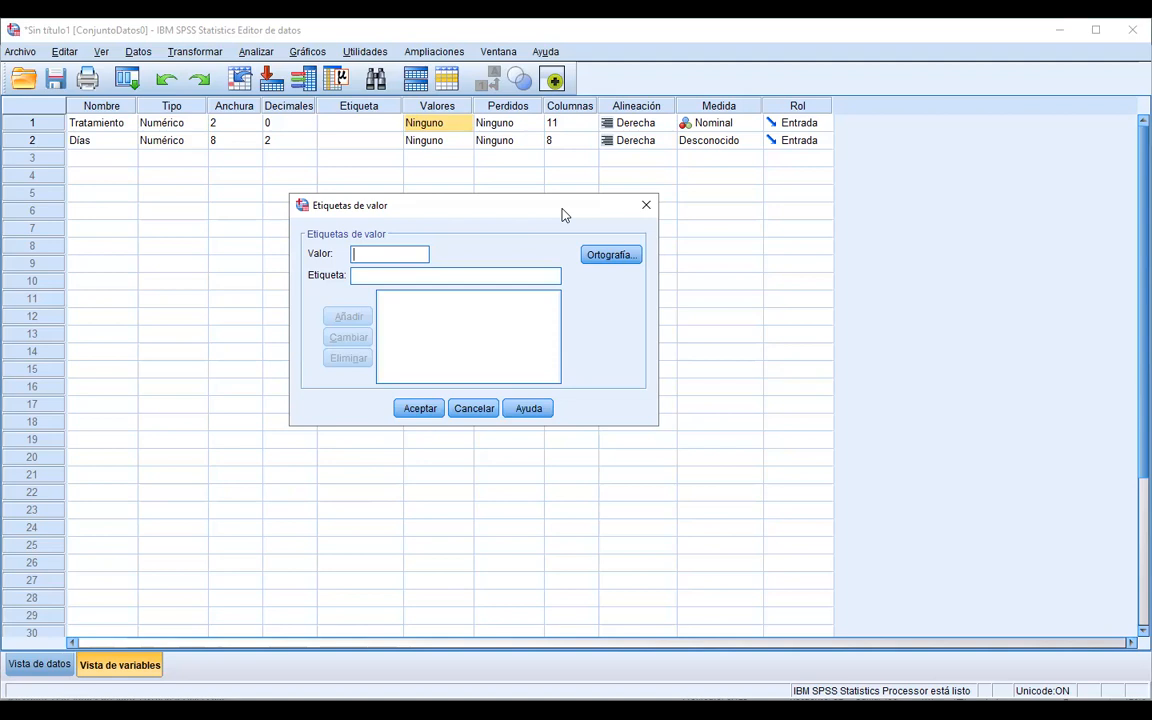
type("1")
key("Tab")
type("T1")
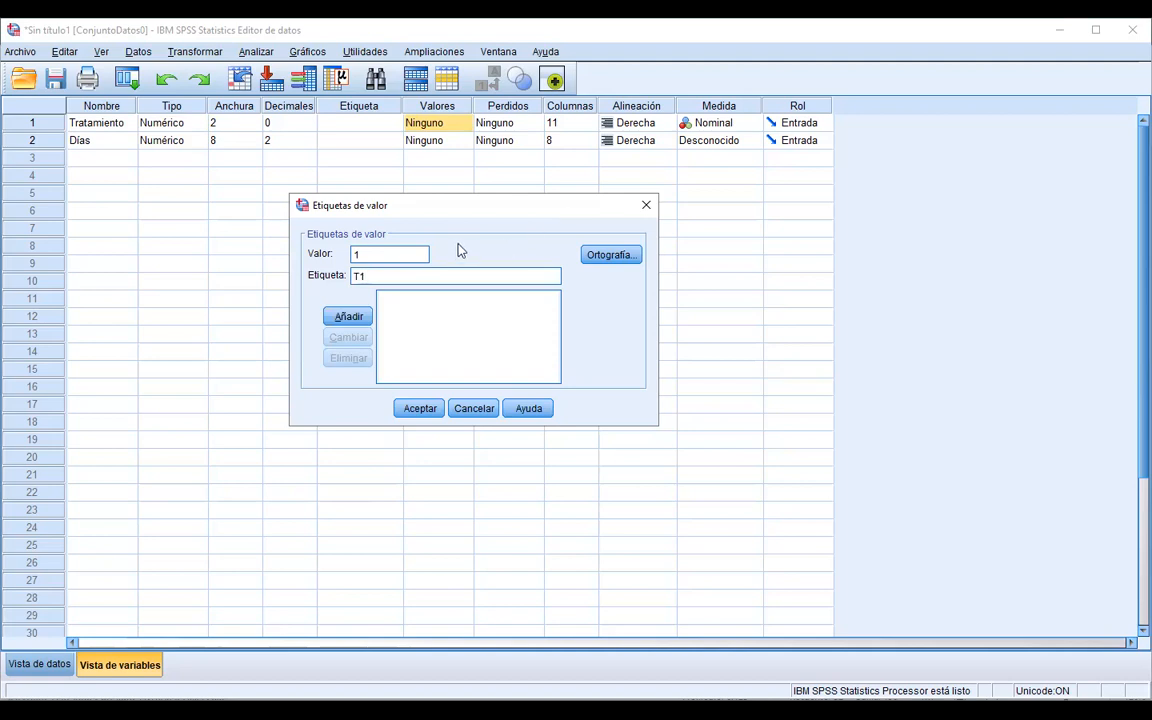
left_click(357, 318)
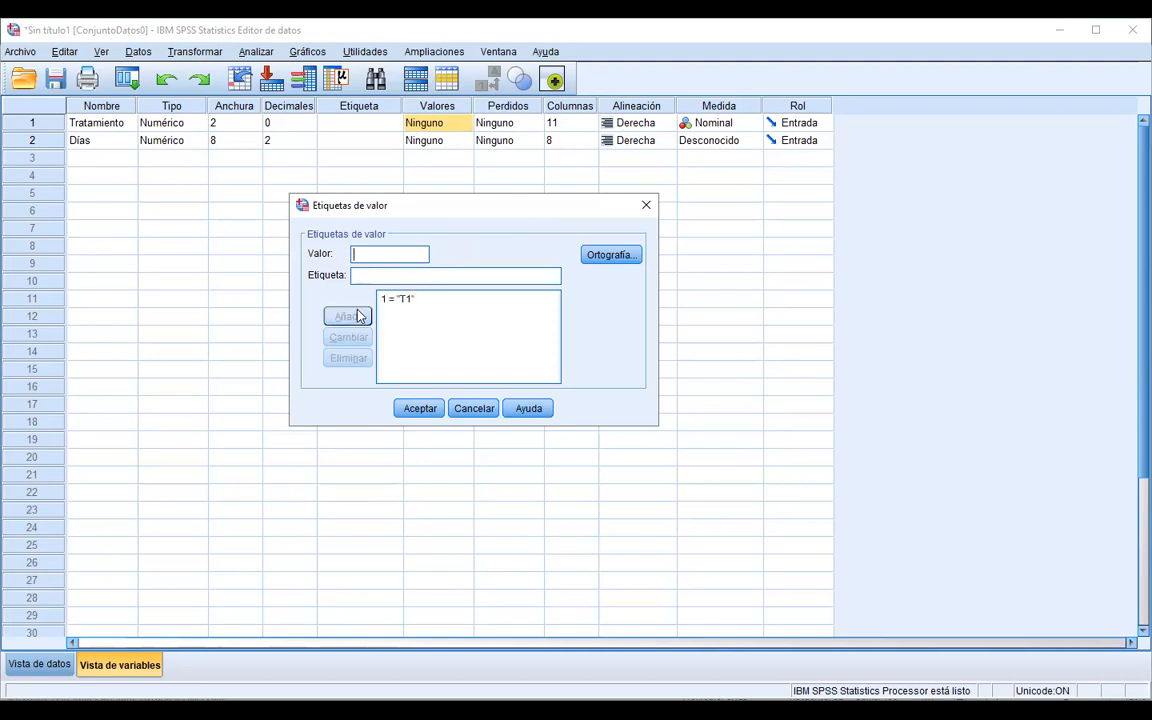
- Add the label T2 for value 2 and the label T3 for value 3
type("2")
key("Tab")
type("T2")
left_click(351, 318)
type("3")
left_click(367, 274)
type("T")
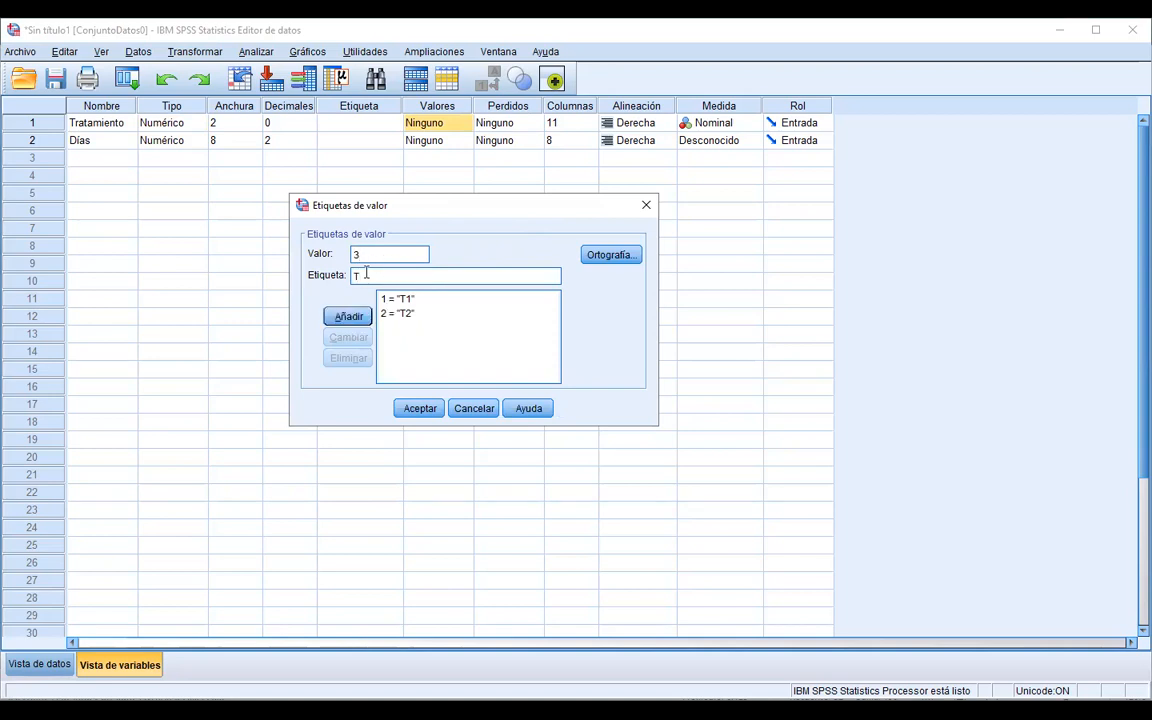
type("3")
left_click(346, 317)
- Add the label T4 for value 4 and apply the value labels to Tratamiento
type("4")
left_click(368, 277)
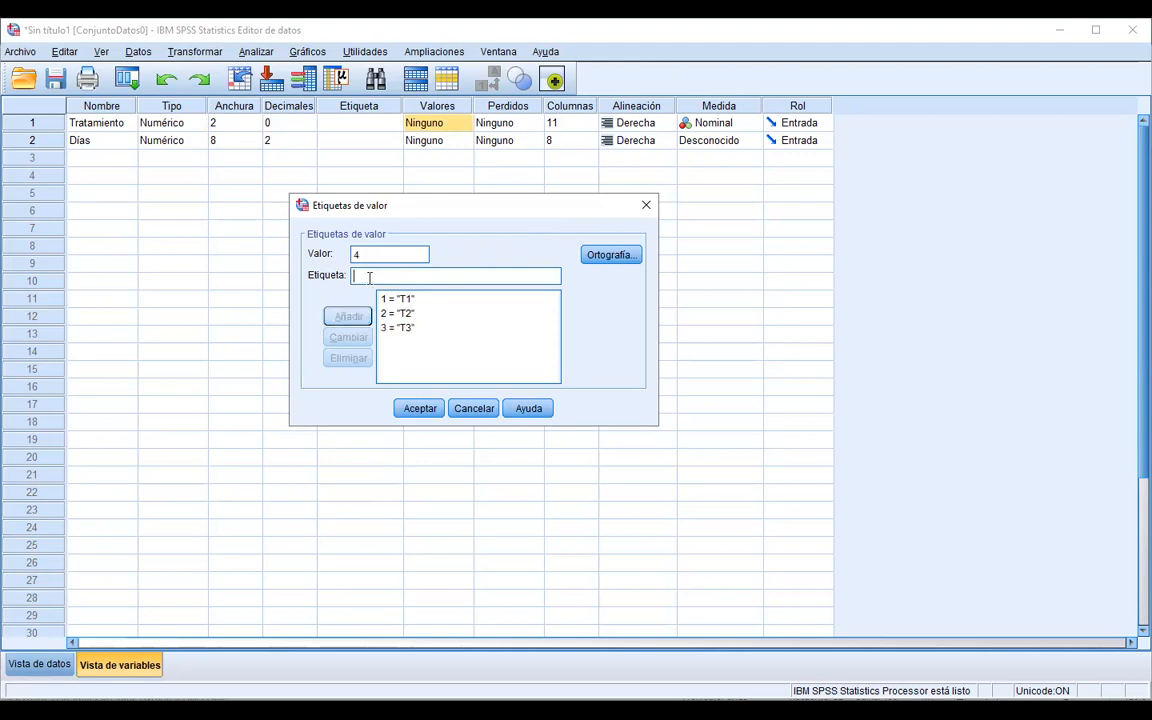
type("T4")
left_click(346, 317)
left_click(419, 407)
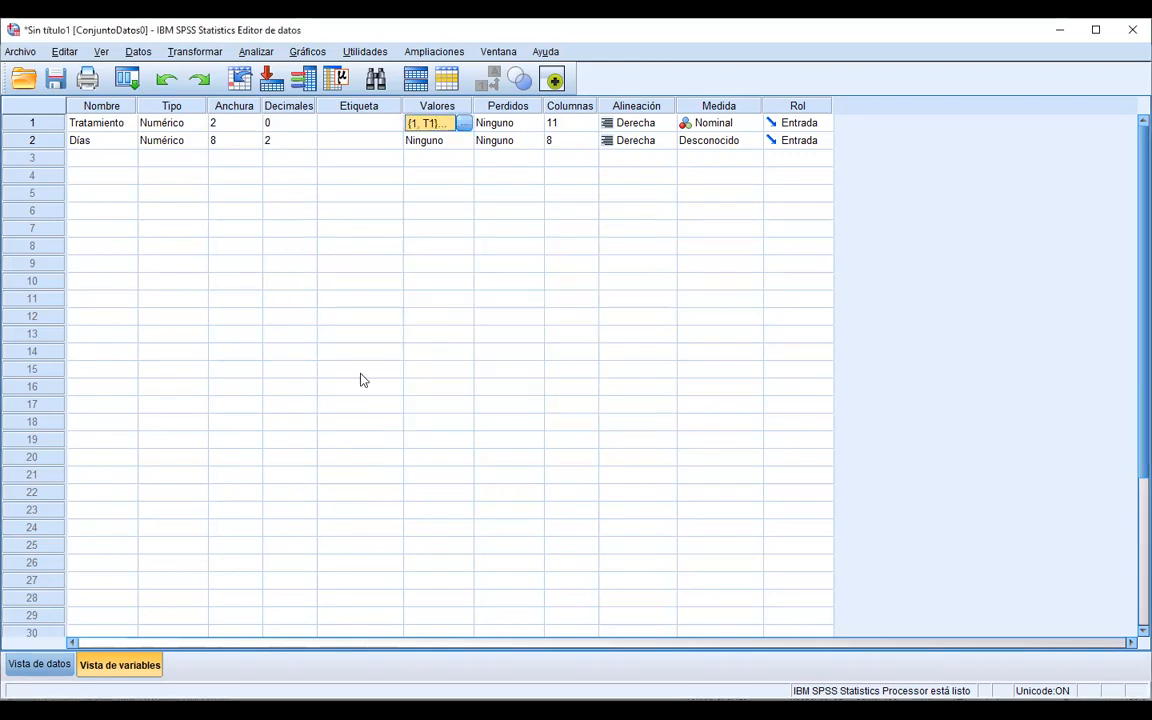
- Switch the Tratamiento column in the data view back and forth between numeric codes and value labels to compare them
left_click(30, 664)
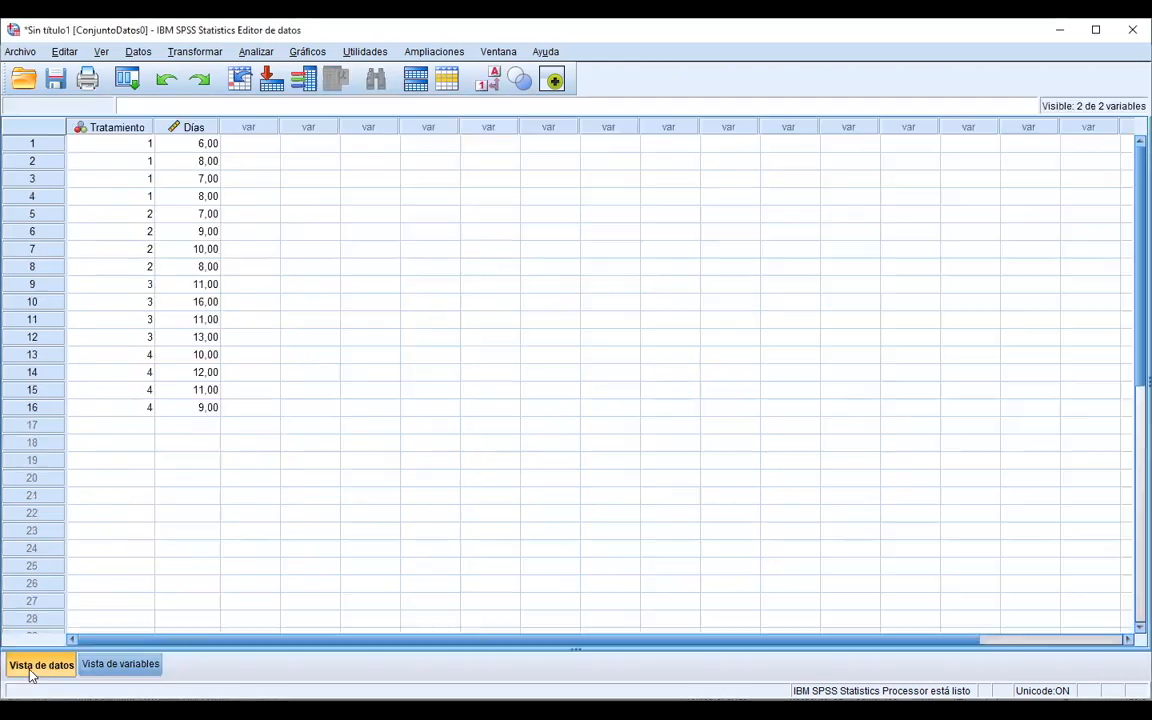
left_click(489, 87)
left_click(490, 86)
left_click(490, 86)
left_click(490, 86)
left_click(490, 86)
left_click(490, 86)
left_click(490, 86)
left_click(490, 86)
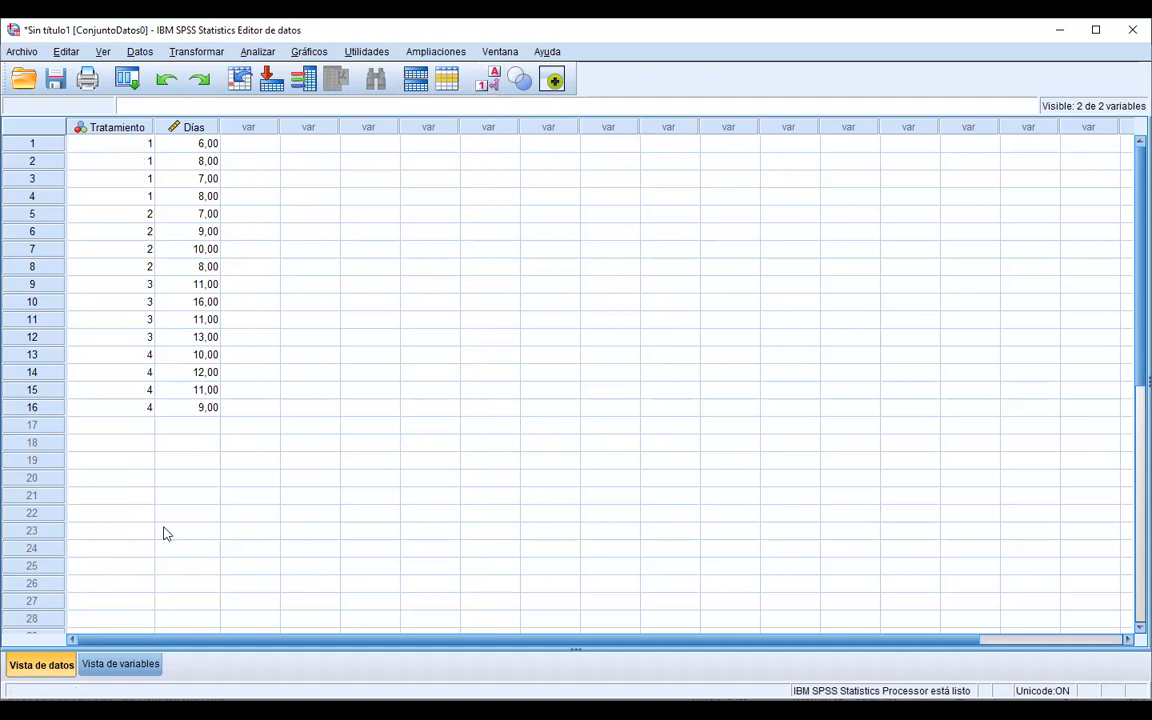
- Keep Nominal as the measurement level of Tratamiento and set the measurement level of Días to Escala
left_click(120, 664)
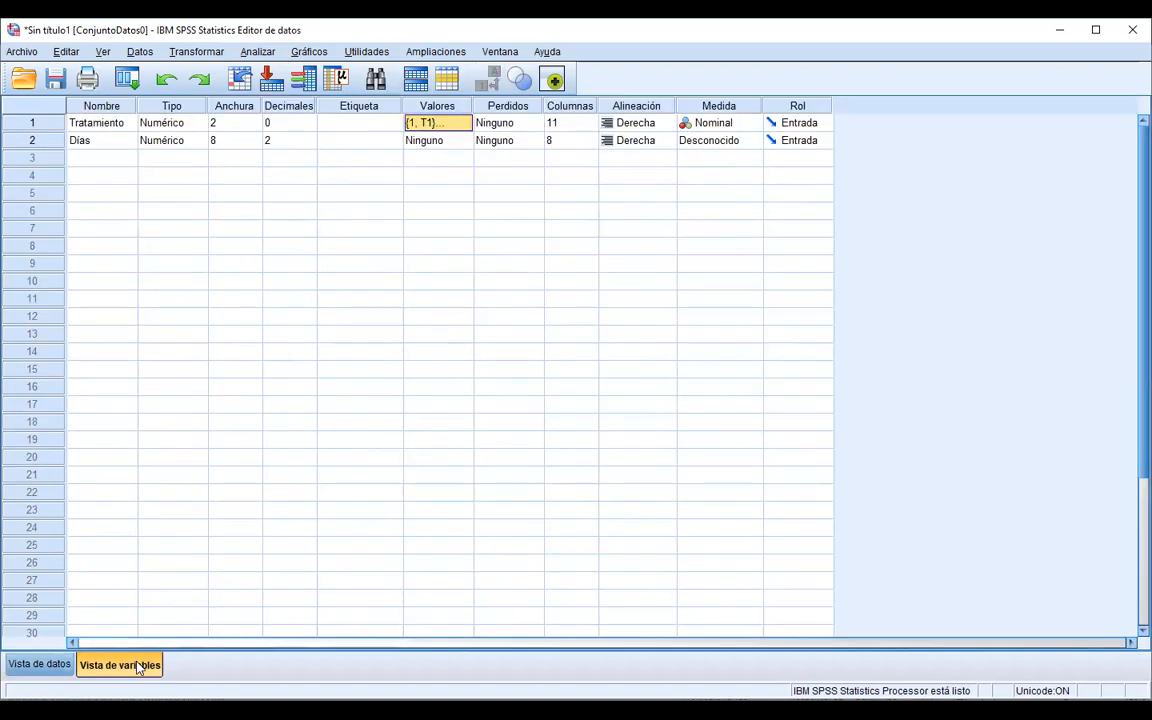
left_click(742, 124)
left_click(735, 174)
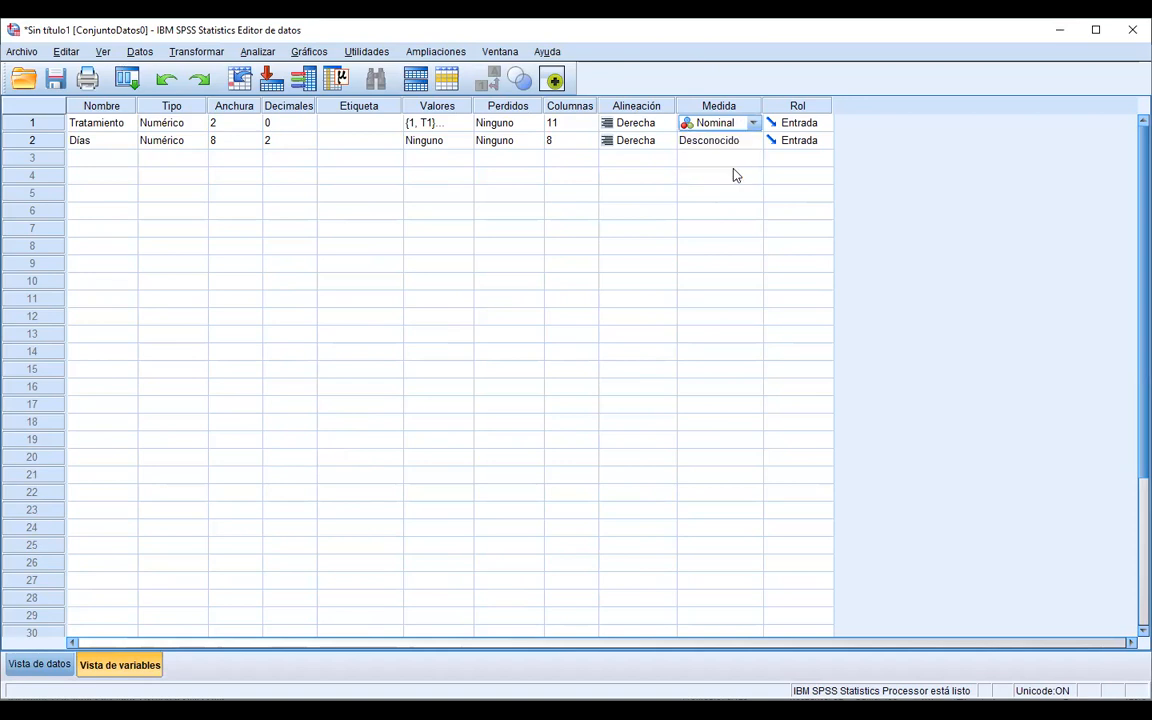
left_click(742, 146)
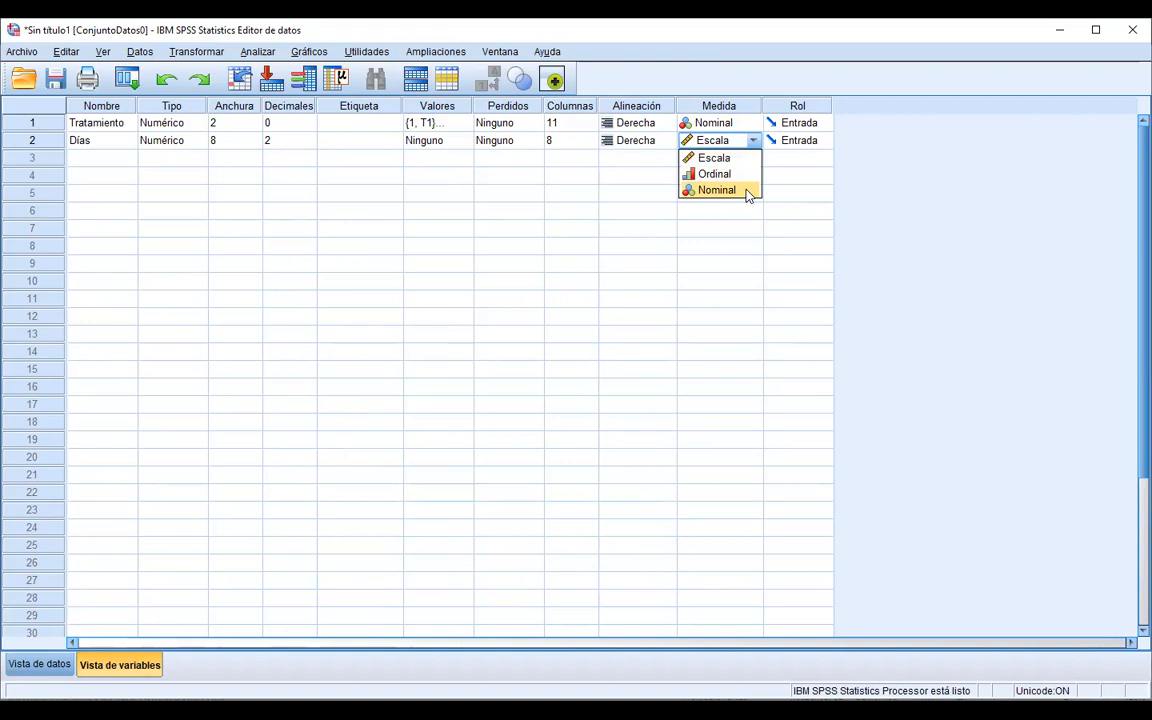
left_click(746, 192)
left_click(752, 141)
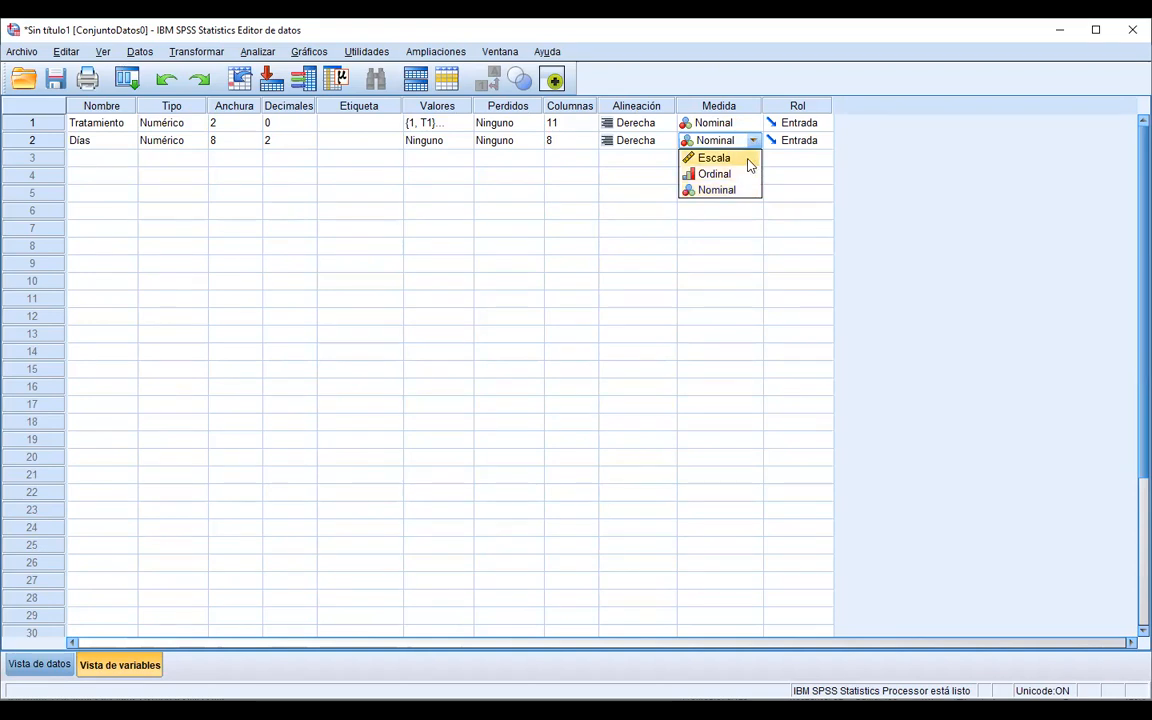
left_click(750, 161)
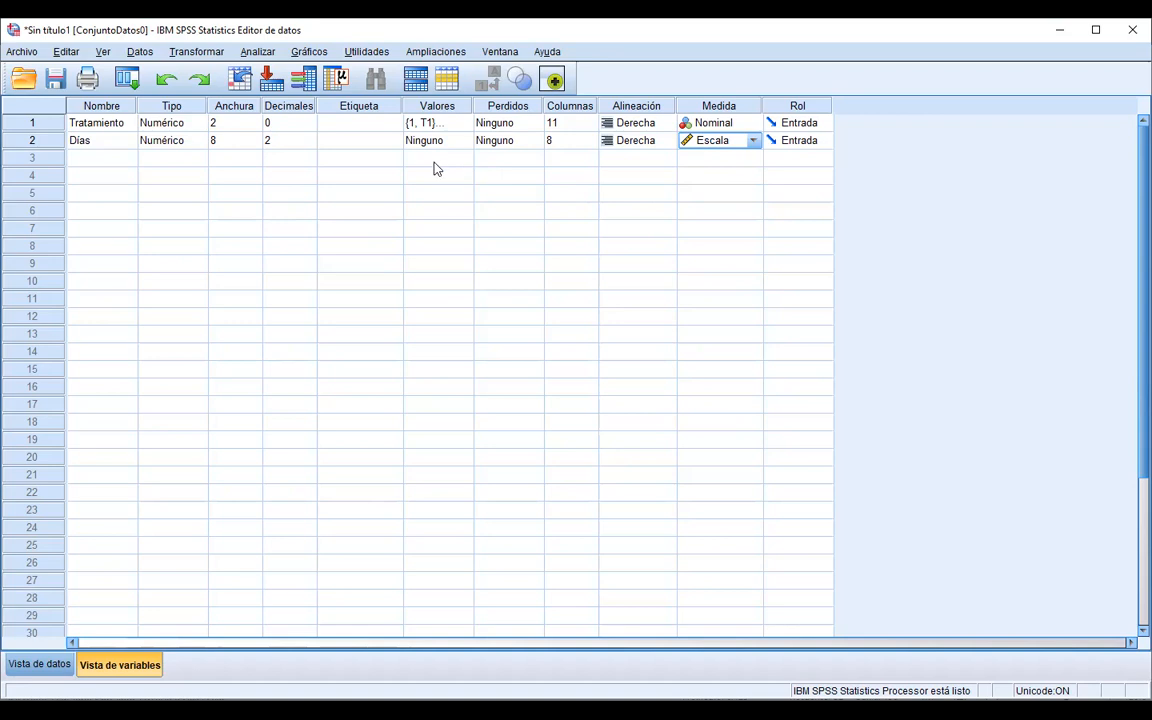
- Set up an Explorar analysis with Días as the dependent variable and review its statistics options
left_click(258, 55)
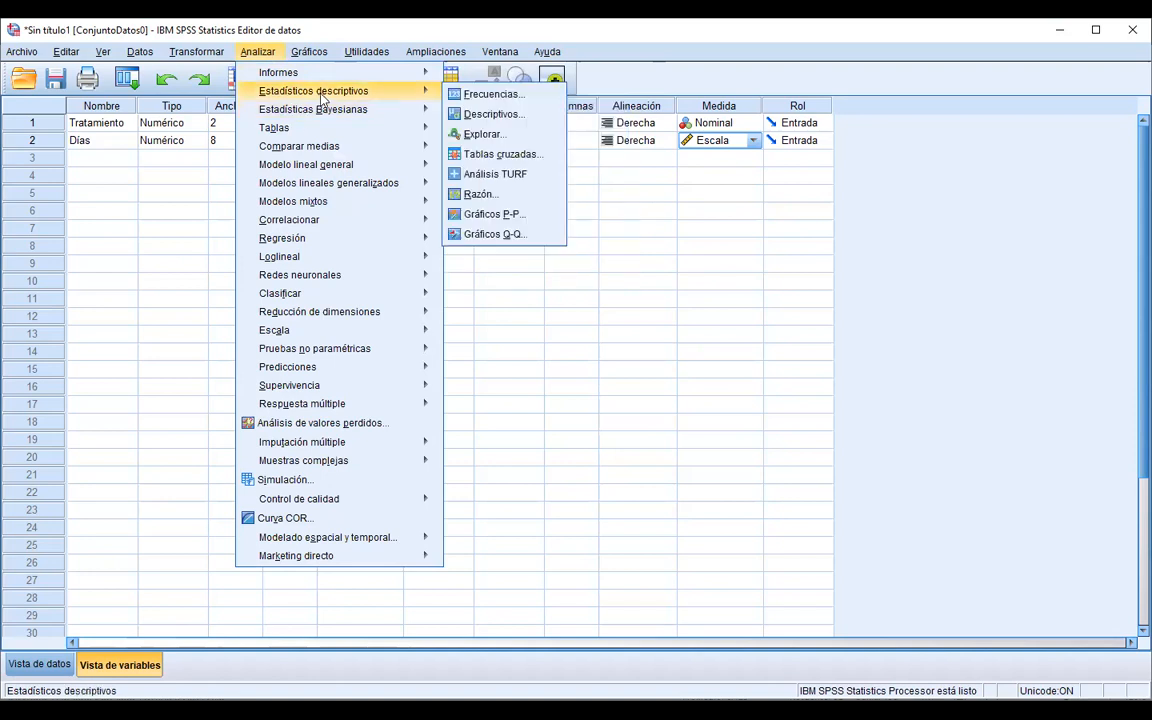
left_click(508, 135)
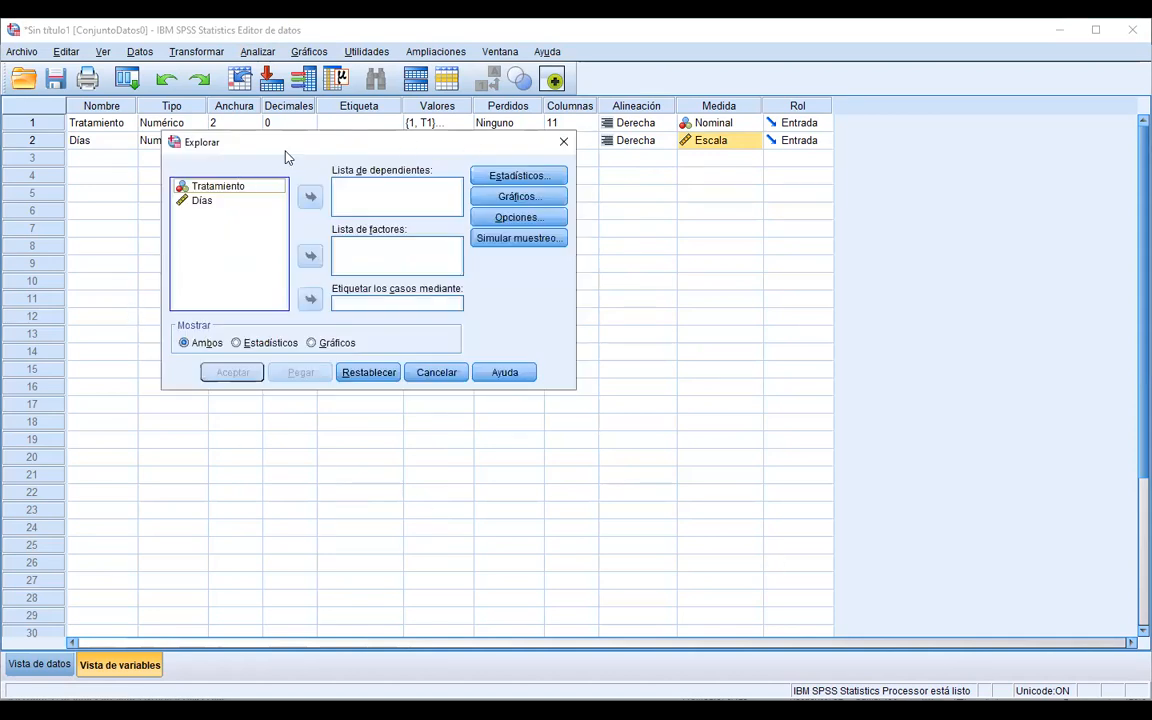
left_click_drag(310, 158, 323, 216)
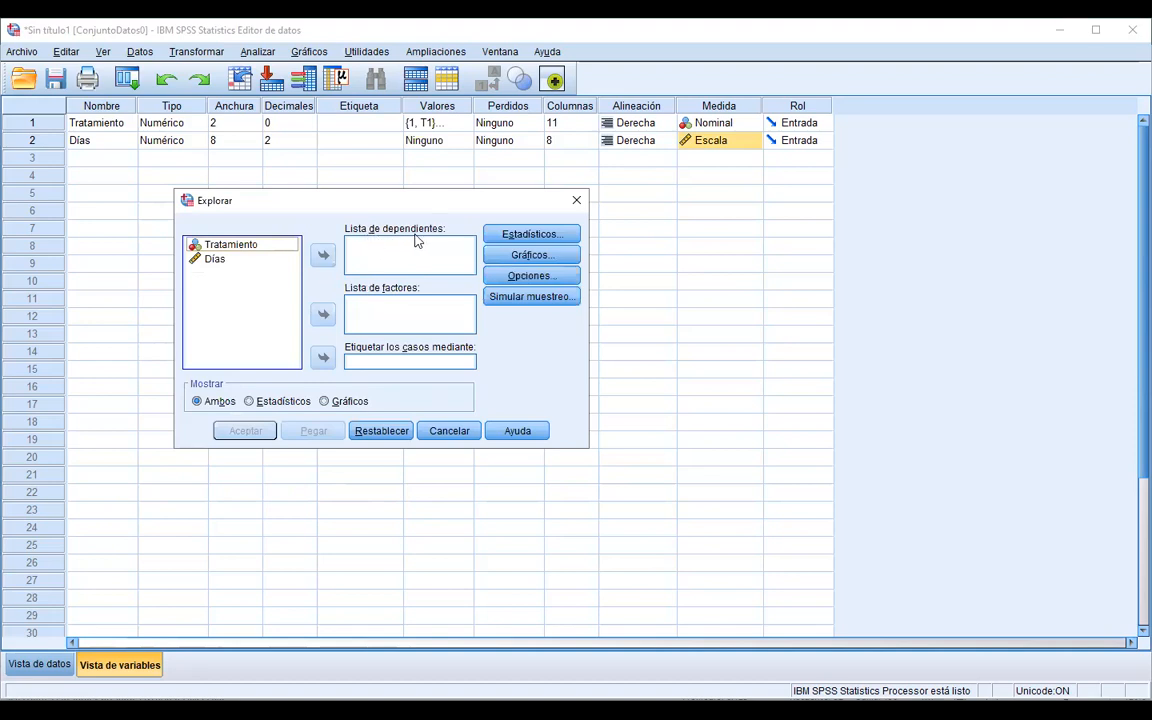
left_click(248, 260)
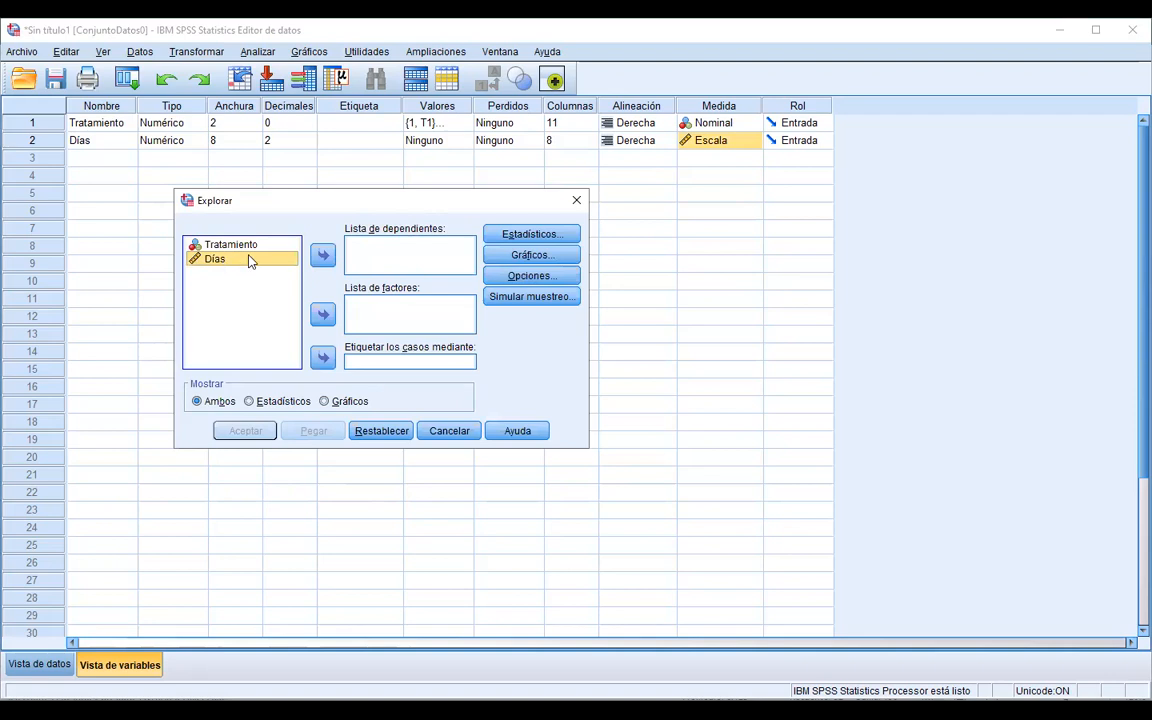
left_click(322, 257)
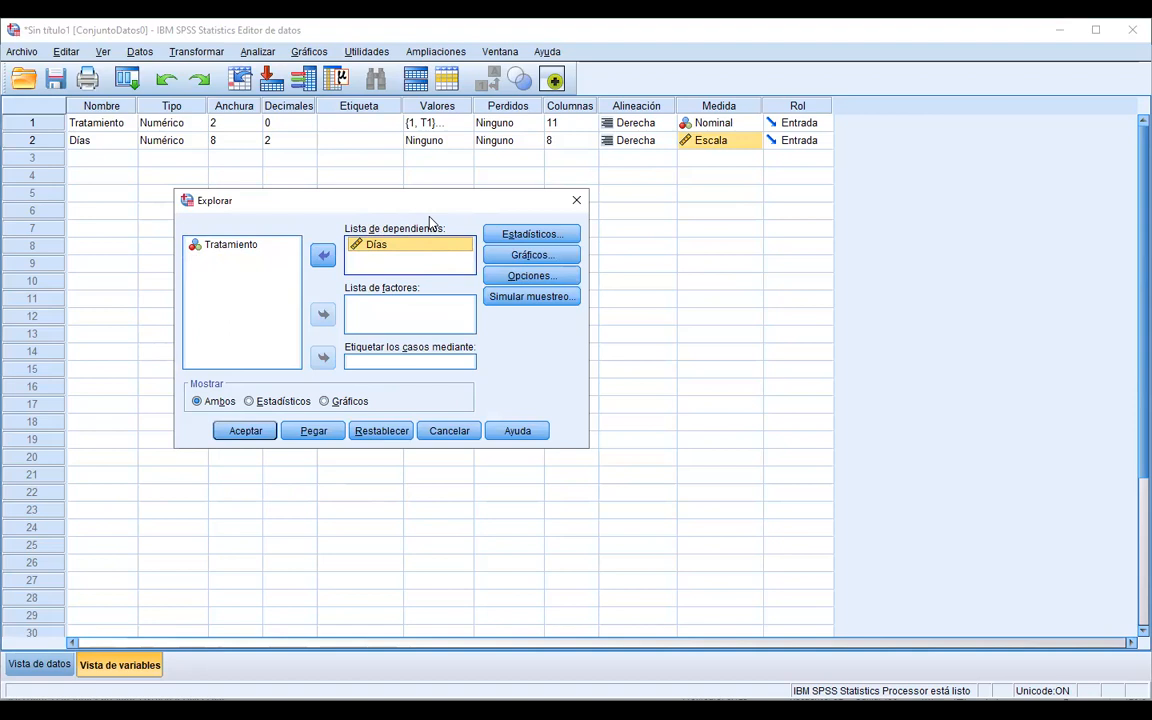
left_click(551, 238)
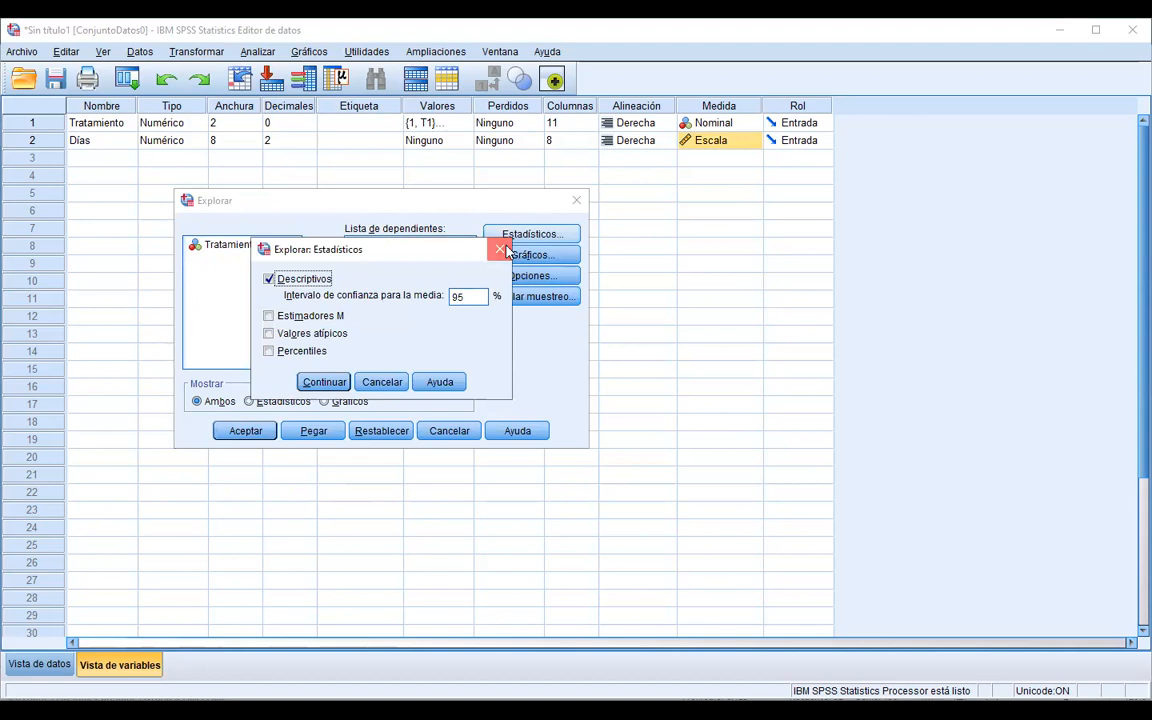
left_click(503, 249)
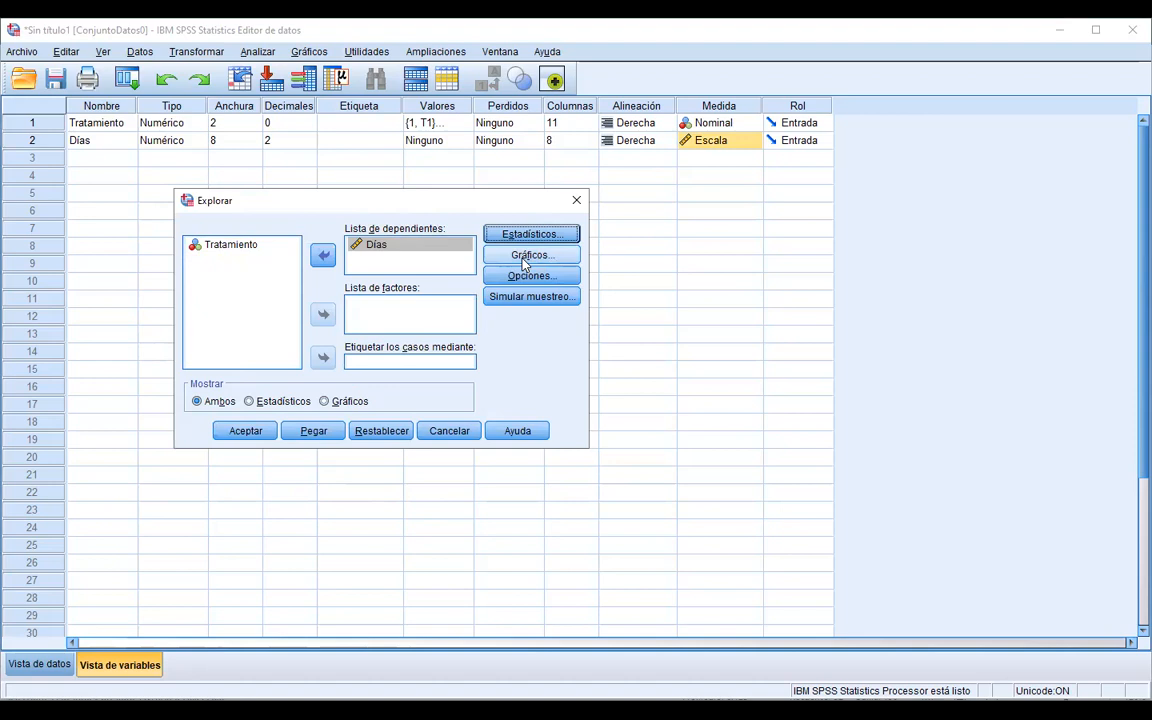
- Request normality plots with tests for Días alongside the histogram and run the Explorar analysis
left_click(524, 257)
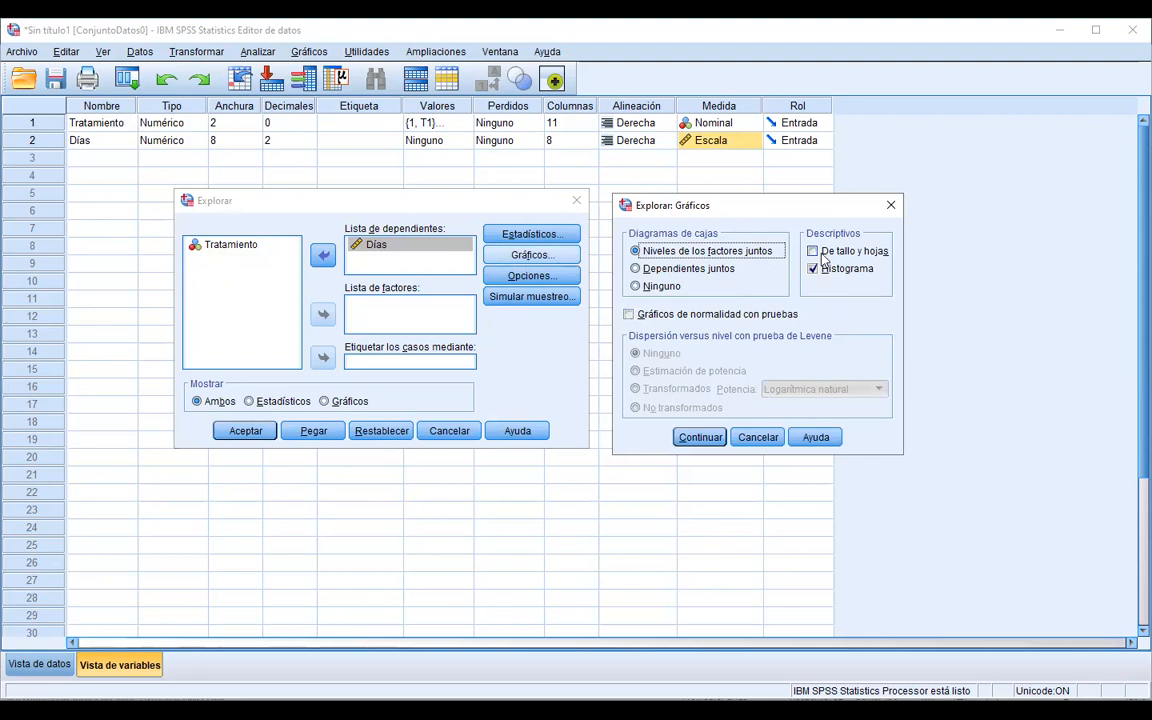
left_click(629, 315)
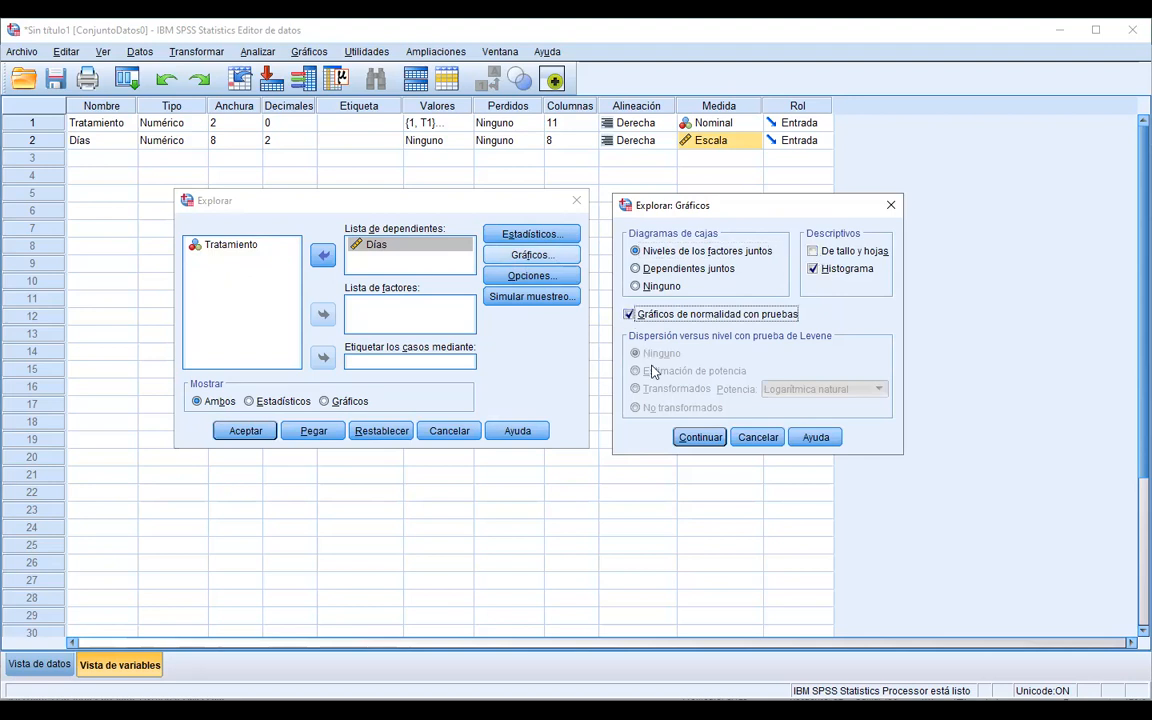
left_click(712, 440)
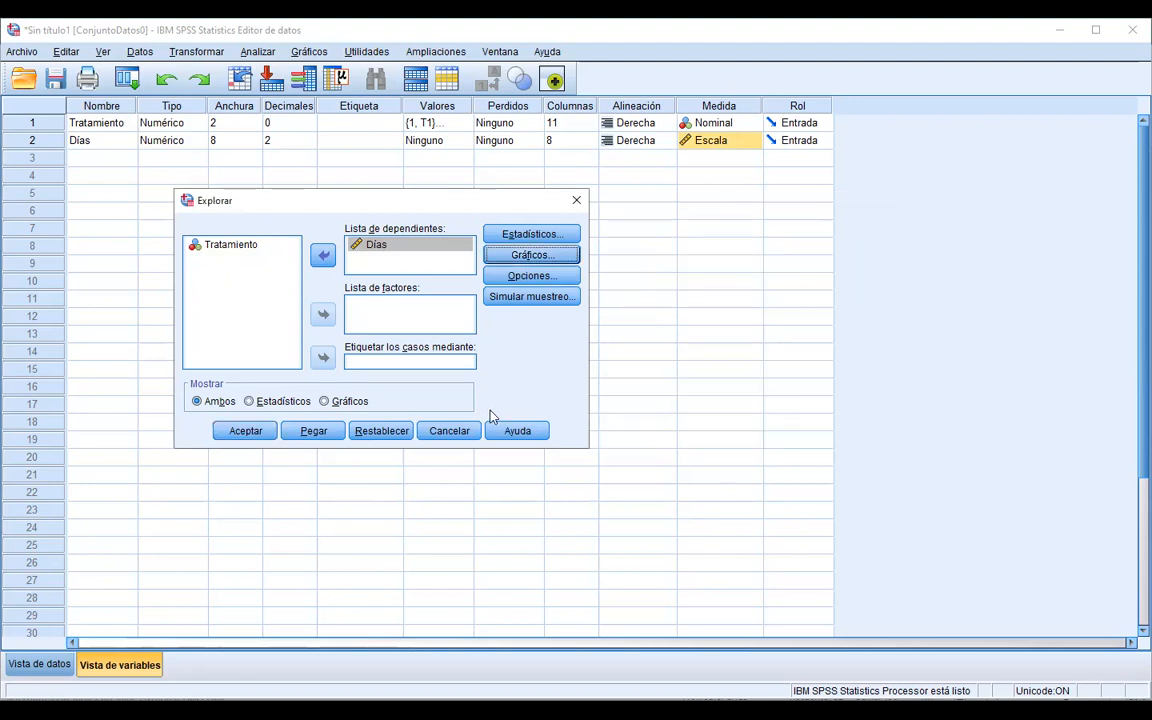
left_click(258, 437)
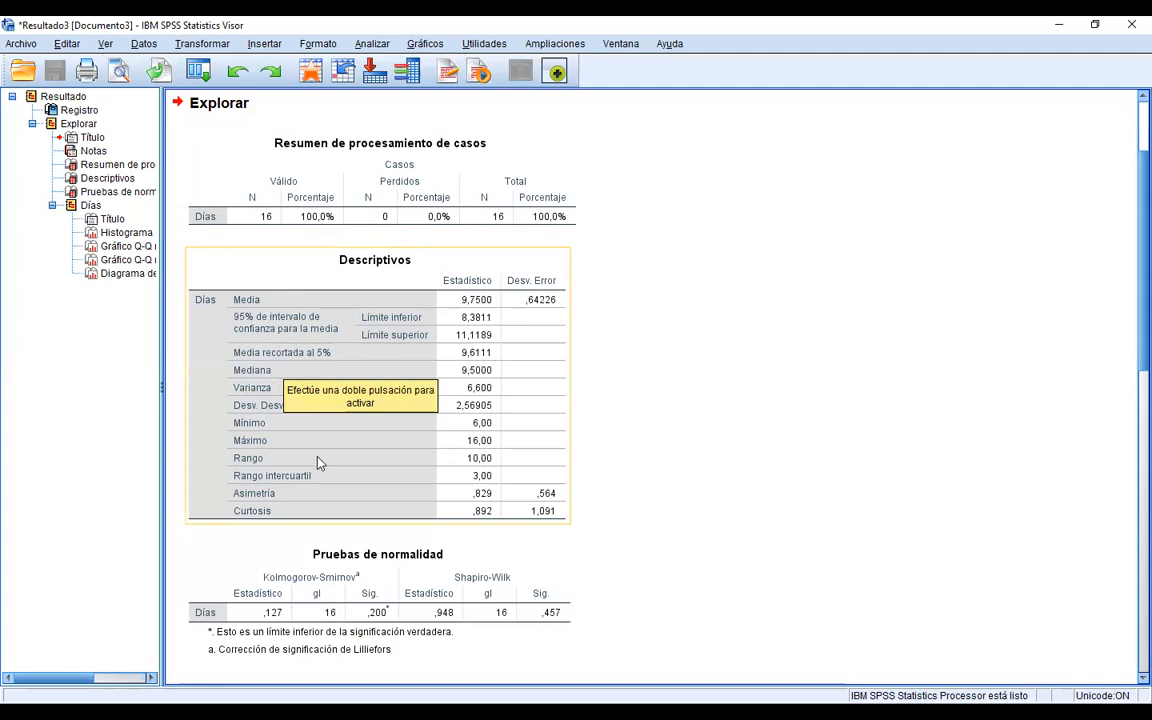
- Examine the descriptives, normality tests and histogram of Días in the output
scroll(350, 465, "down", 1)
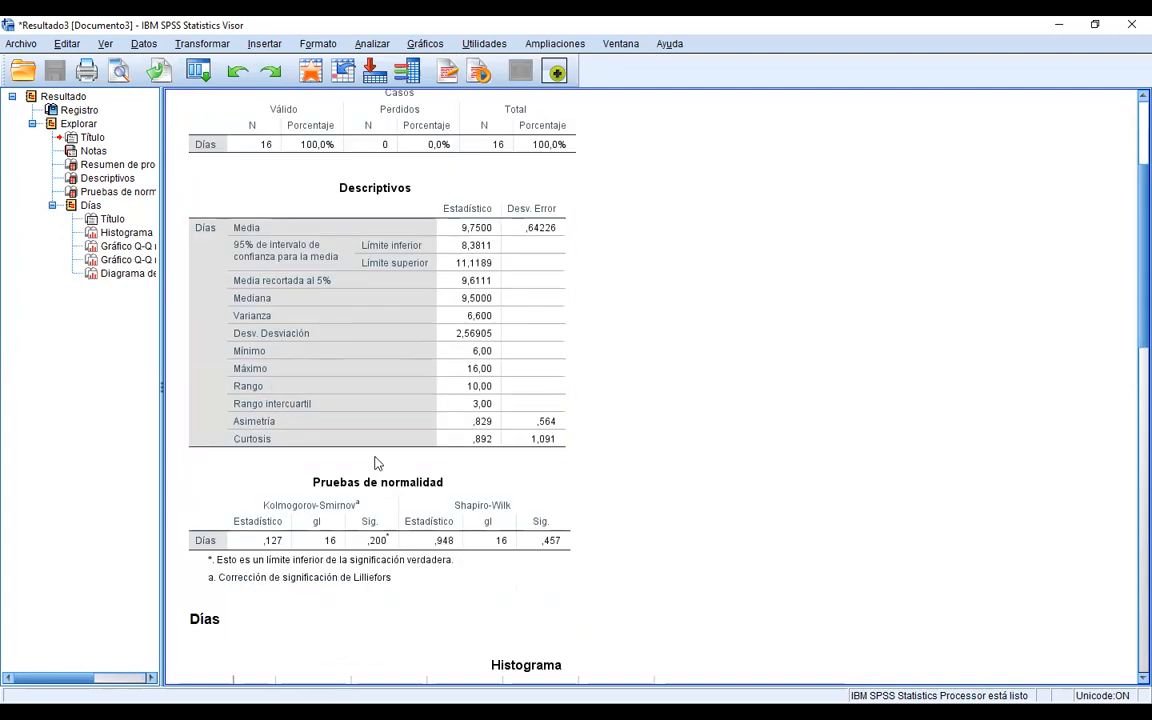
scroll(379, 453, "down", 1)
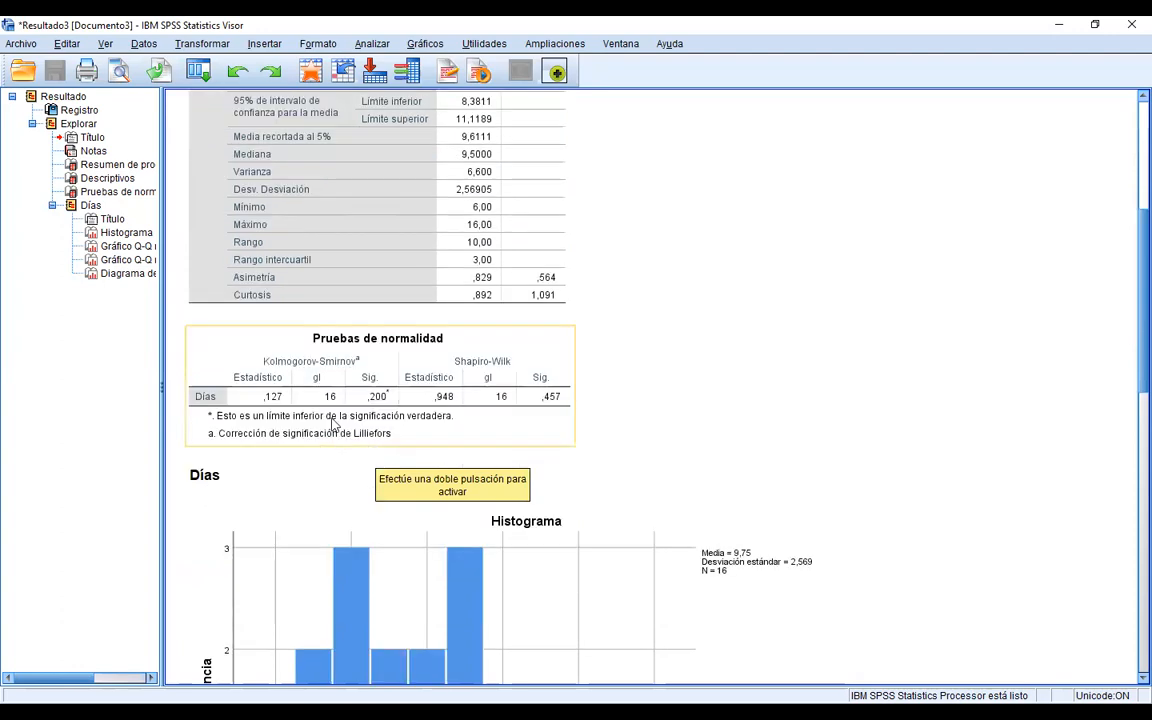
scroll(363, 446, "down", 3)
scroll(527, 272, "up", 1)
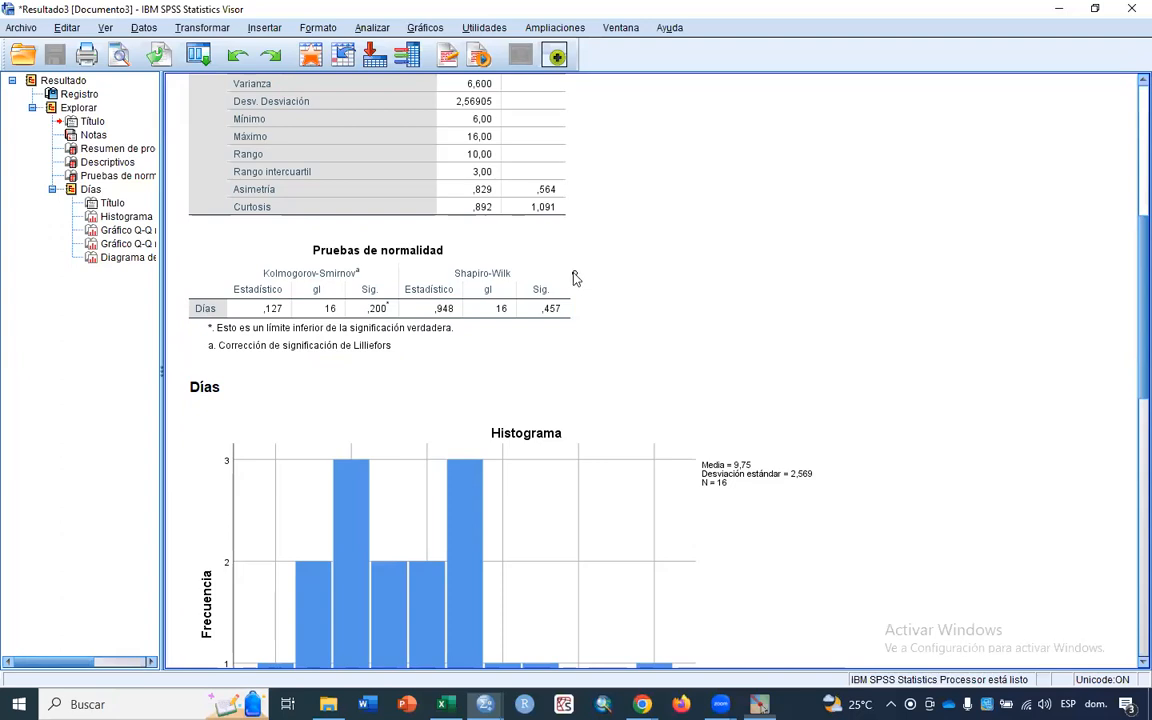
- Circle the Shapiro-Wilk Sig. value in red, write 0,05 beside the table and draw a blue upward arrow next to it
mouse_move(575, 273)
left_mouse_down()
mouse_move(522, 286)
mouse_move(522, 325)
mouse_move(582, 300)
mouse_move(575, 281)
left_mouse_up()
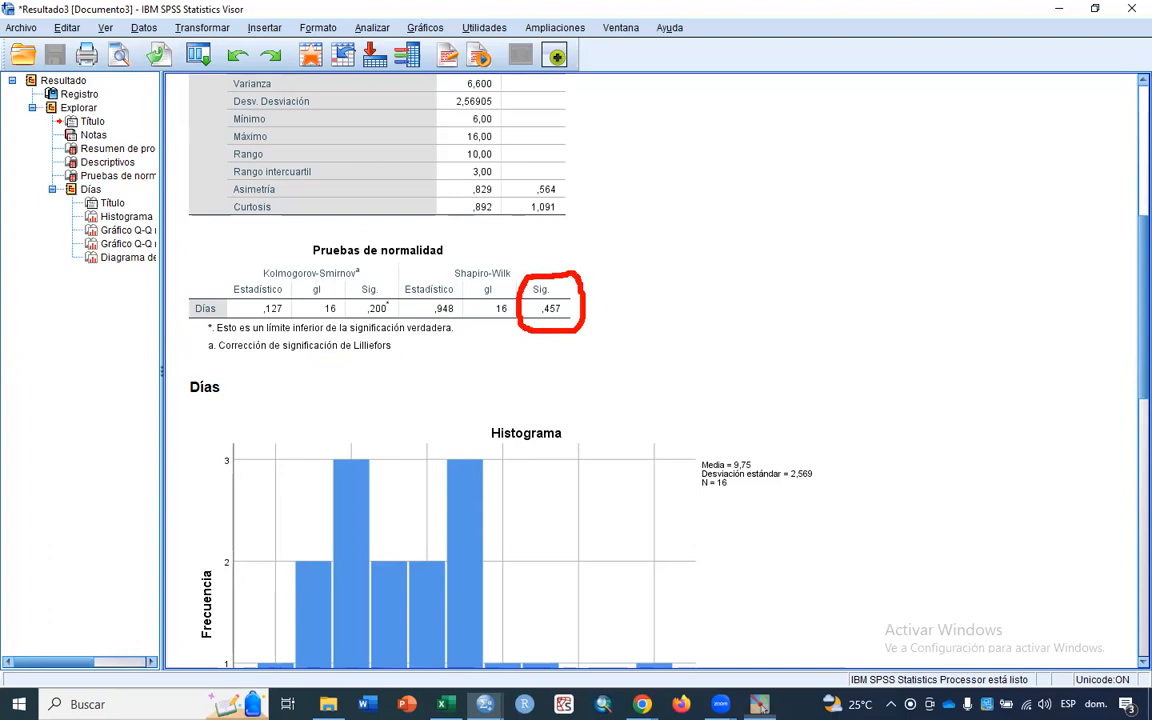
mouse_move(716, 246)
left_mouse_down()
mouse_move(704, 262)
mouse_move(718, 246)
mouse_move(733, 272)
mouse_move(764, 238)
mouse_move(796, 244)
mouse_move(774, 264)
left_mouse_up()
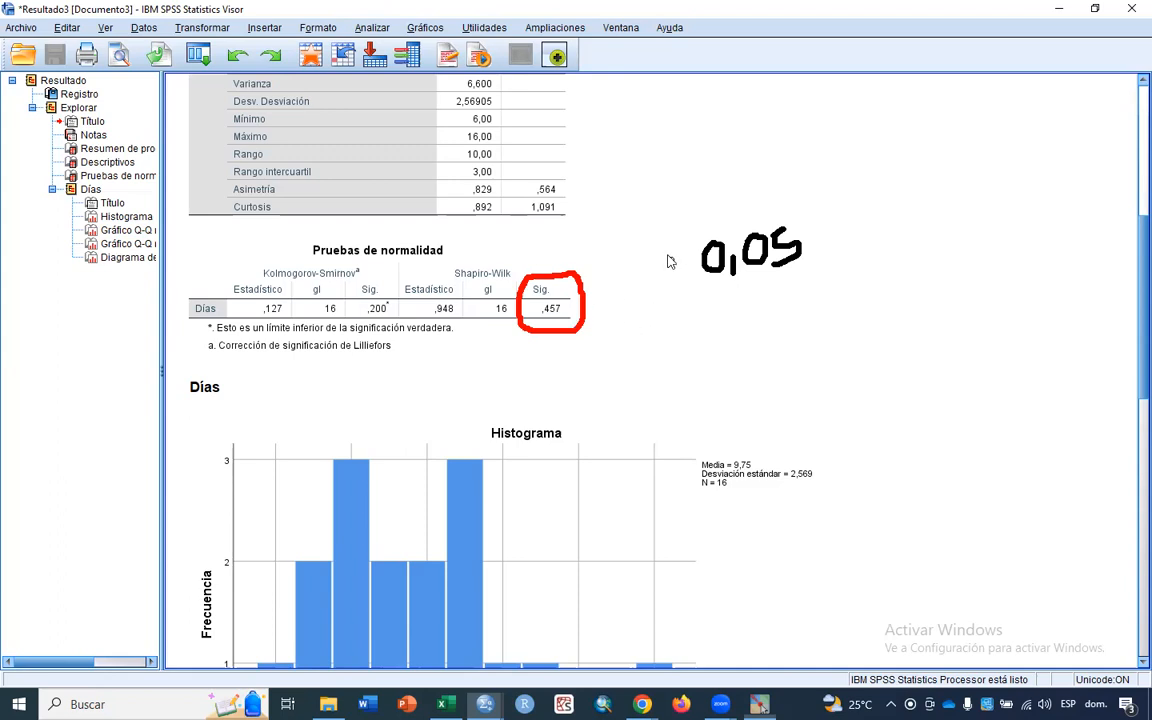
mouse_move(668, 272)
left_mouse_down()
mouse_move(665, 205)
mouse_move(673, 218)
left_mouse_up()
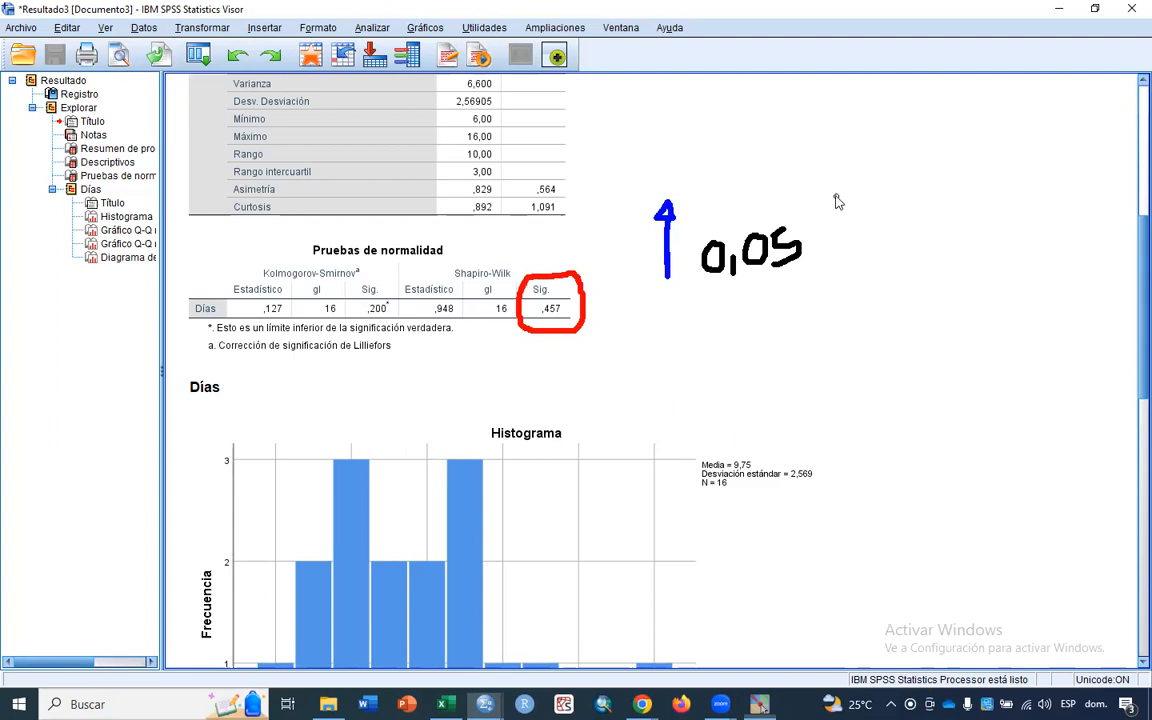
- Draw a green downward arrow beside 0,05, box the blue arrow in black, and label the arrows "Normal" and "No Normal"
mouse_move(838, 200)
left_mouse_down()
mouse_move(841, 283)
mouse_move(829, 283)
left_mouse_up()
mouse_move(648, 205)
left_mouse_down()
mouse_move(648, 283)
mouse_move(680, 287)
mouse_move(688, 197)
mouse_move(645, 192)
left_mouse_up()
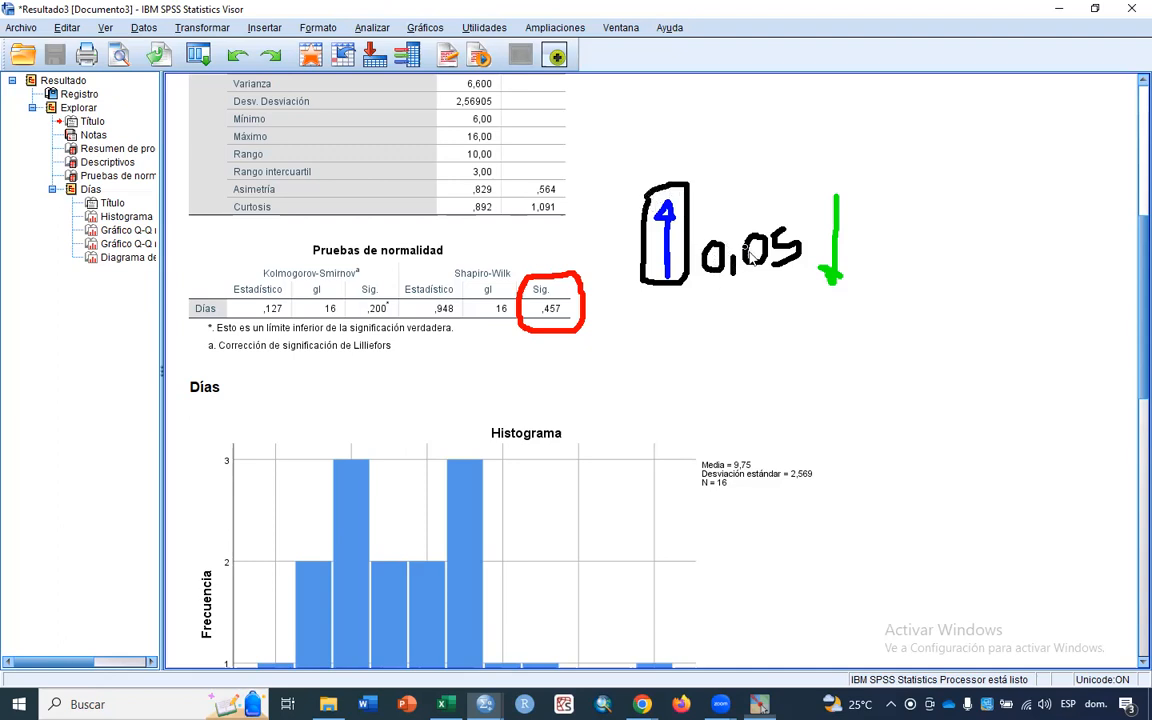
mouse_move(641, 168)
left_mouse_down()
mouse_move(668, 141)
mouse_move(672, 151)
mouse_move(687, 122)
mouse_move(697, 138)
mouse_move(708, 113)
mouse_move(729, 119)
mouse_move(730, 90)
mouse_move(741, 112)
left_mouse_up()
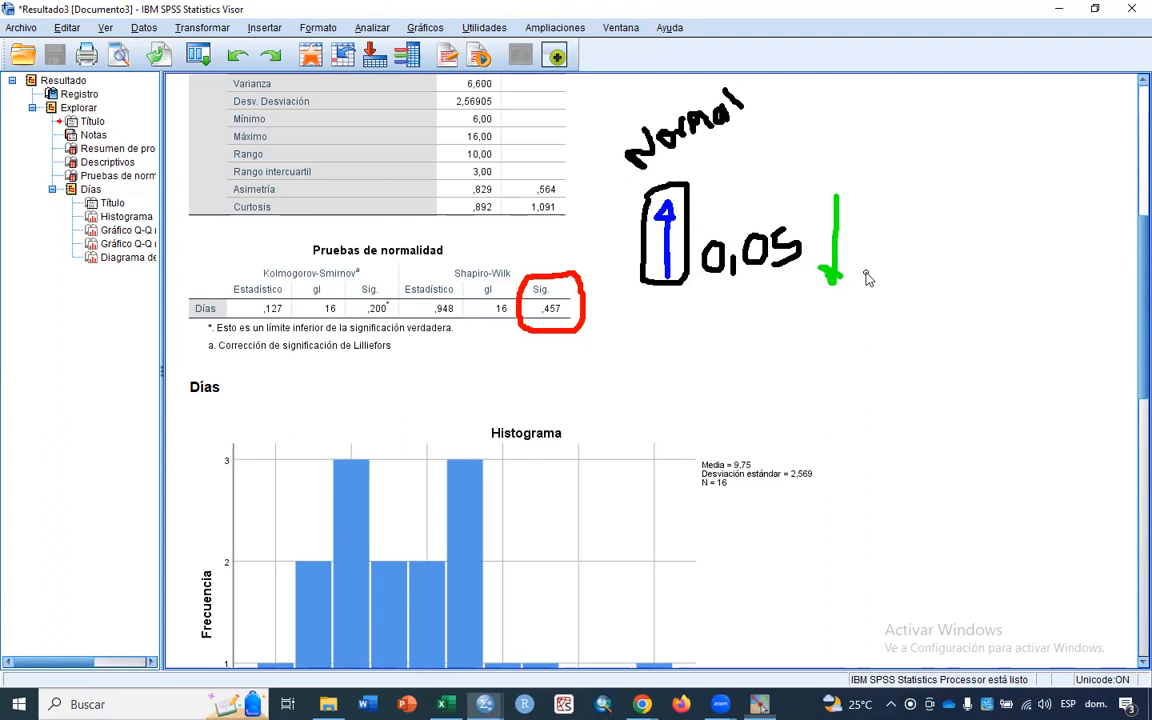
mouse_move(860, 242)
left_mouse_down()
mouse_move(869, 257)
mouse_move(893, 232)
mouse_move(886, 283)
mouse_move(897, 271)
mouse_move(887, 257)
mouse_move(916, 265)
mouse_move(965, 232)
mouse_move(962, 207)
mouse_move(987, 232)
left_mouse_up()
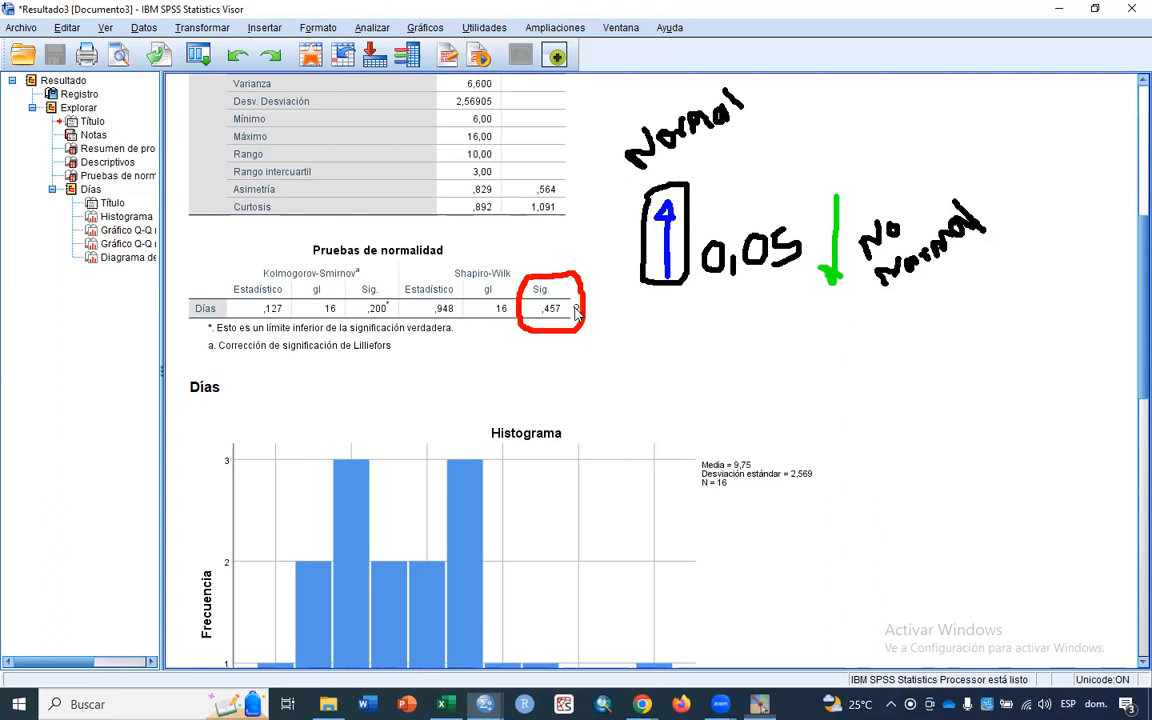
- Draw an arrow from the circled Shapiro-Wilk Sig. value to 0,05 and outline the word "Normal" in black
mouse_move(570, 315)
left_mouse_down()
mouse_move(700, 312)
mouse_move(705, 281)
mouse_move(697, 290)
left_mouse_up()
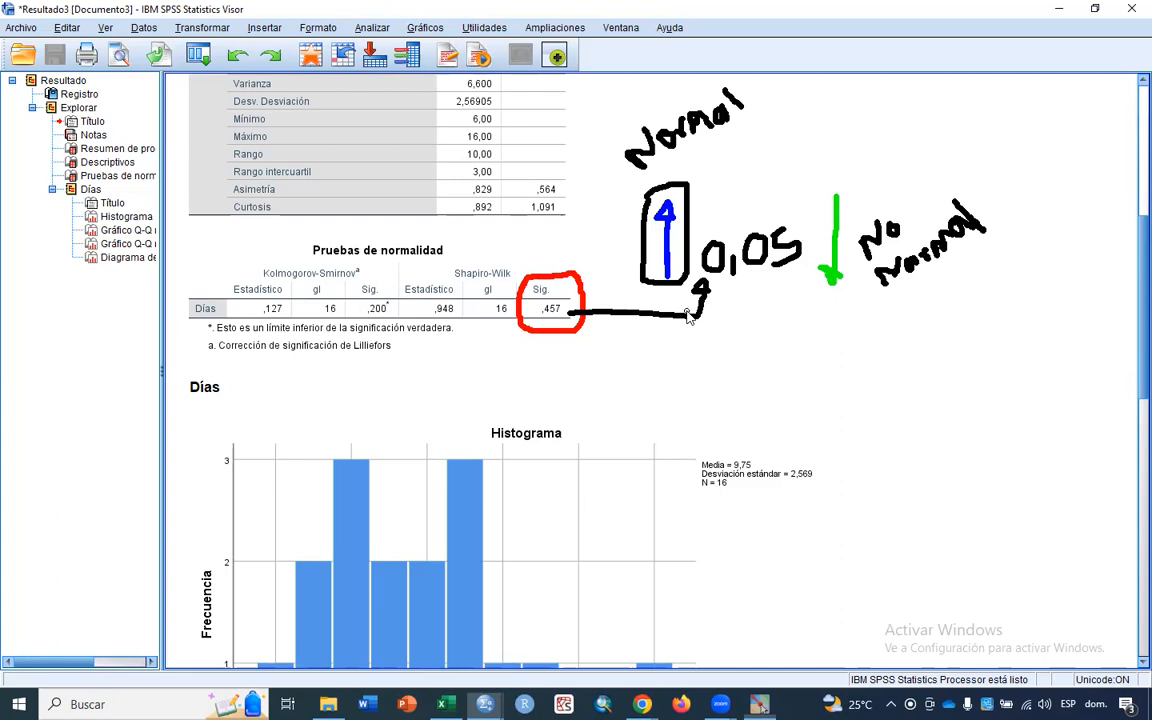
mouse_move(632, 192)
left_mouse_down()
mouse_move(722, 128)
mouse_move(758, 80)
left_mouse_up()
left_click(596, 140)
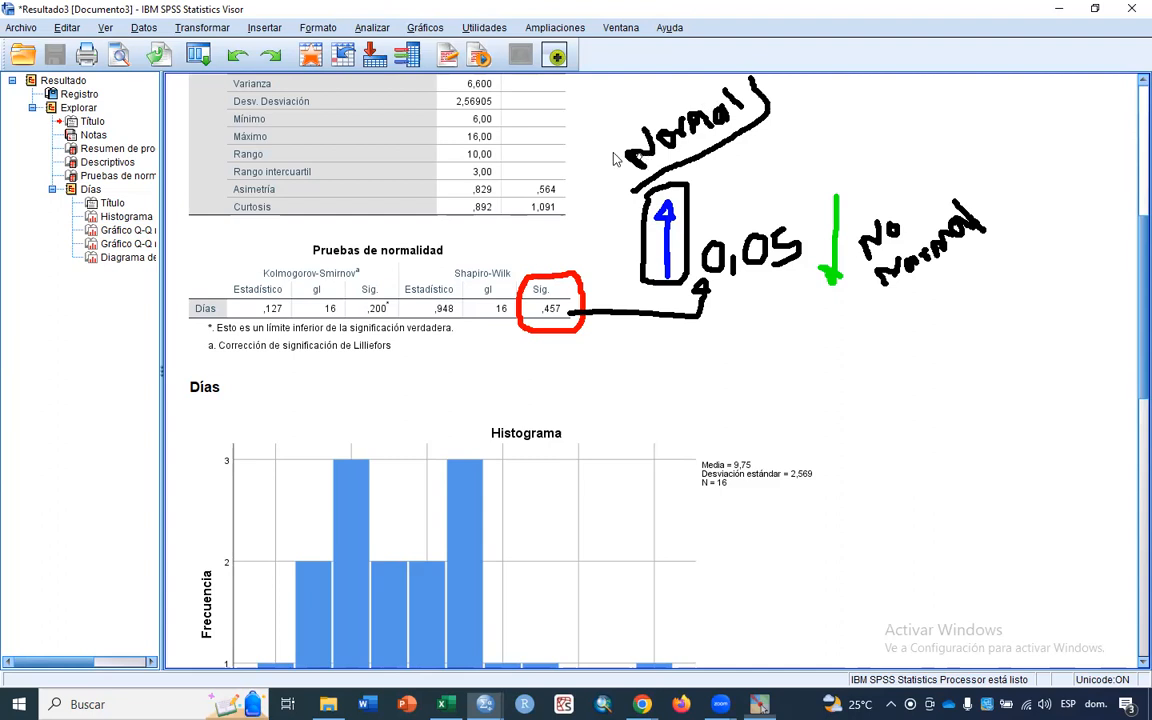
mouse_move(601, 147)
left_mouse_down()
mouse_move(605, 166)
mouse_move(630, 118)
mouse_move(745, 86)
left_mouse_up()
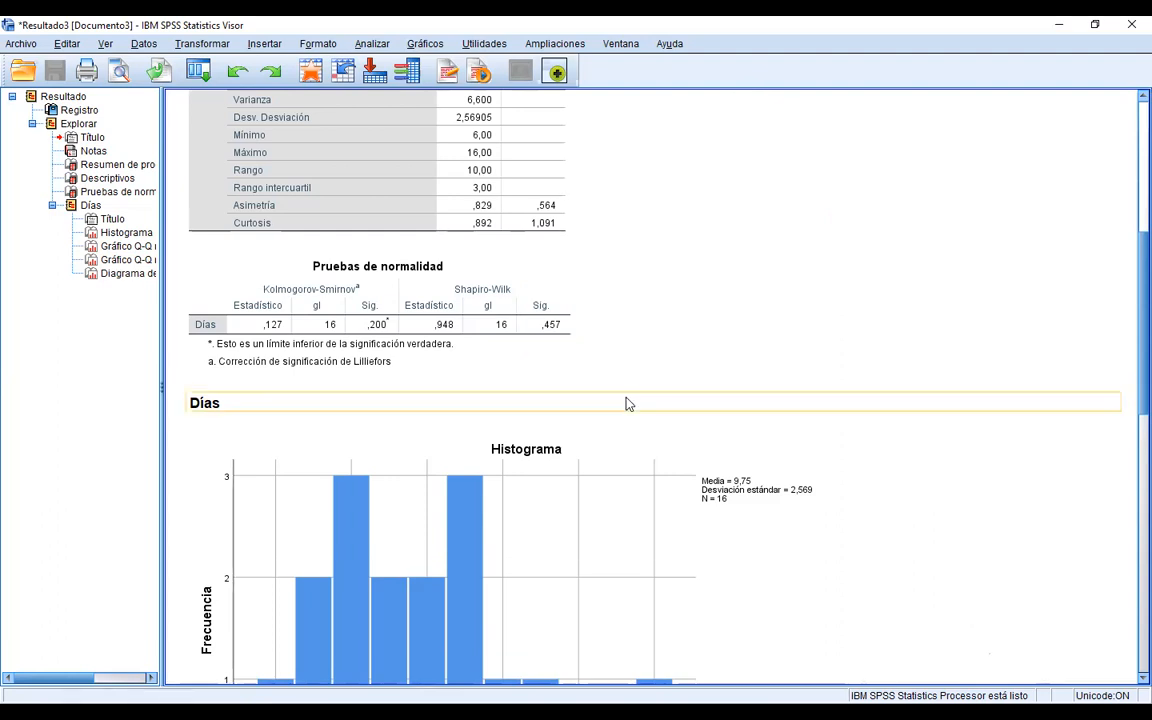
- Review the histogram, Q-Q plots and box plot of Días in the output and copy the box plot
scroll(563, 357, "down", 3)
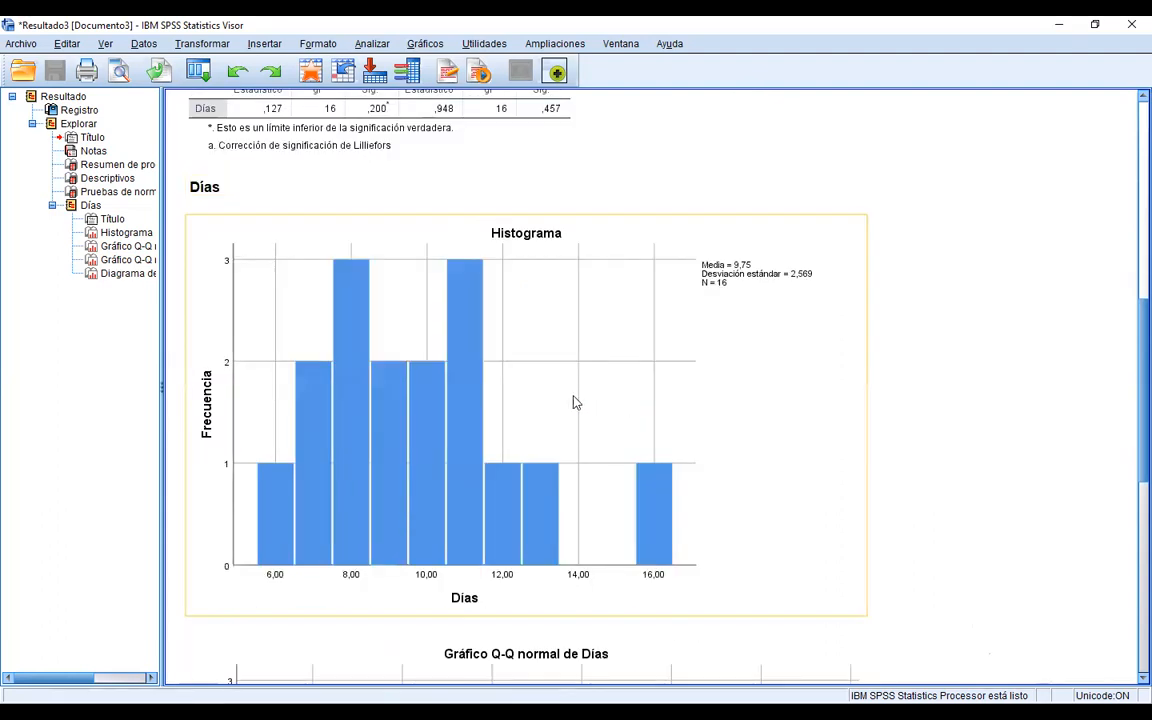
scroll(575, 400, "down", 2)
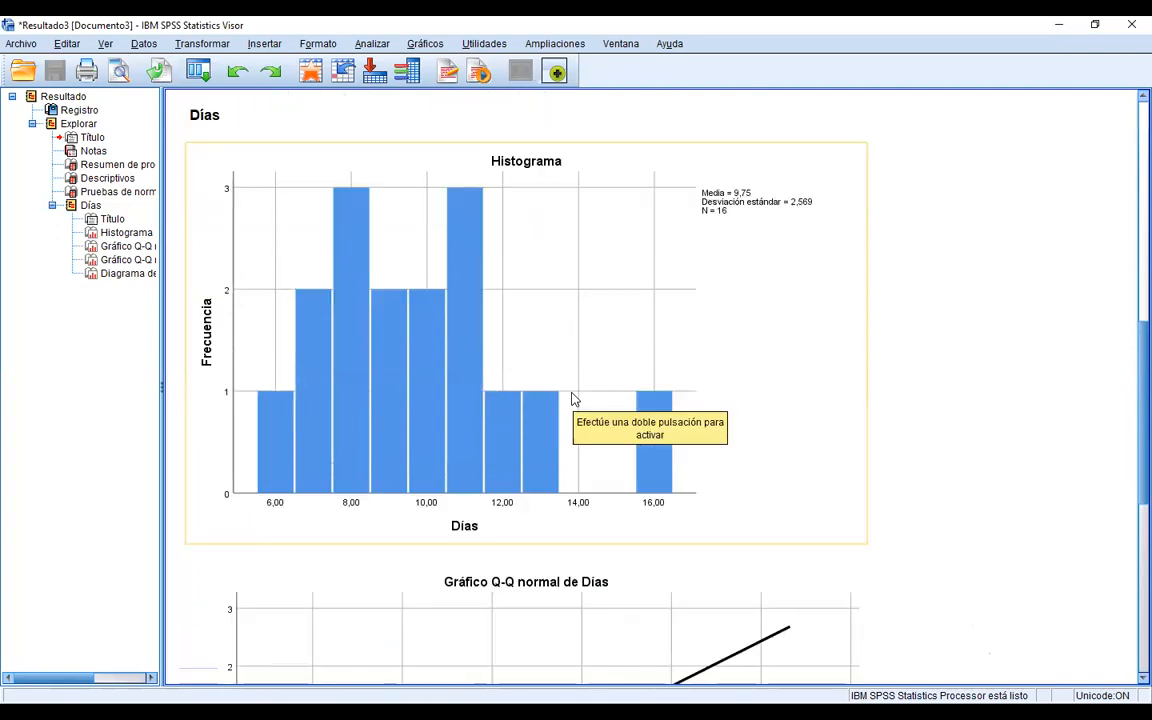
scroll(575, 400, "up", 5)
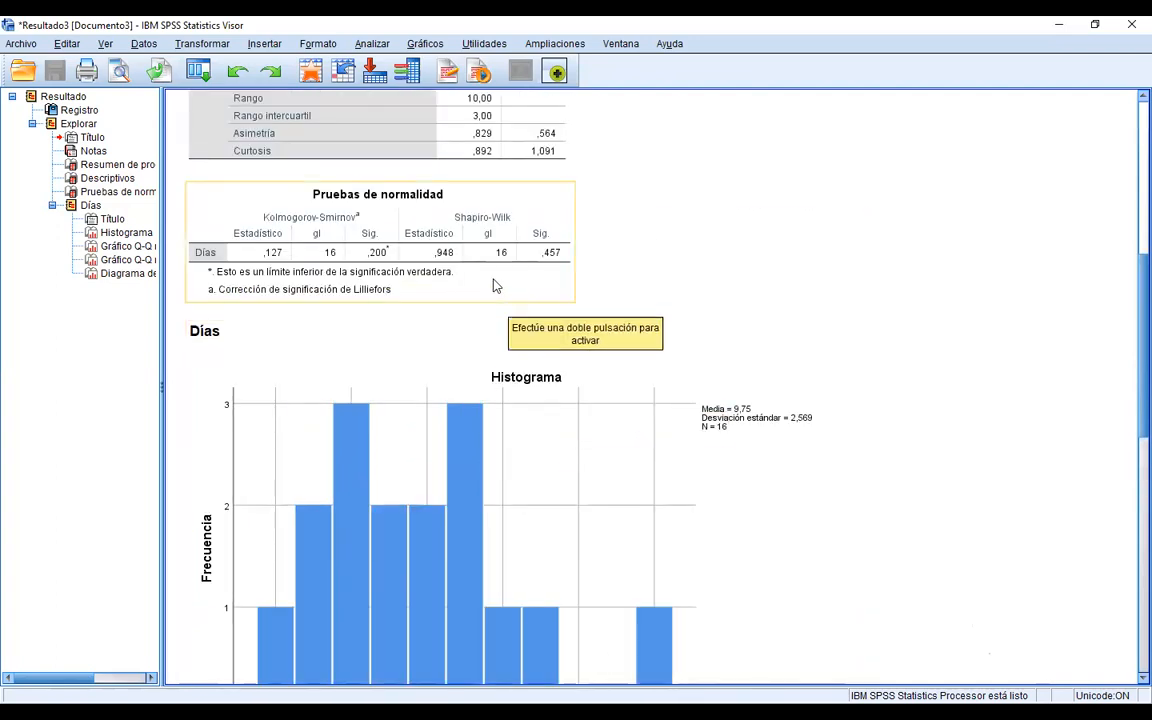
scroll(545, 404, "down", 5)
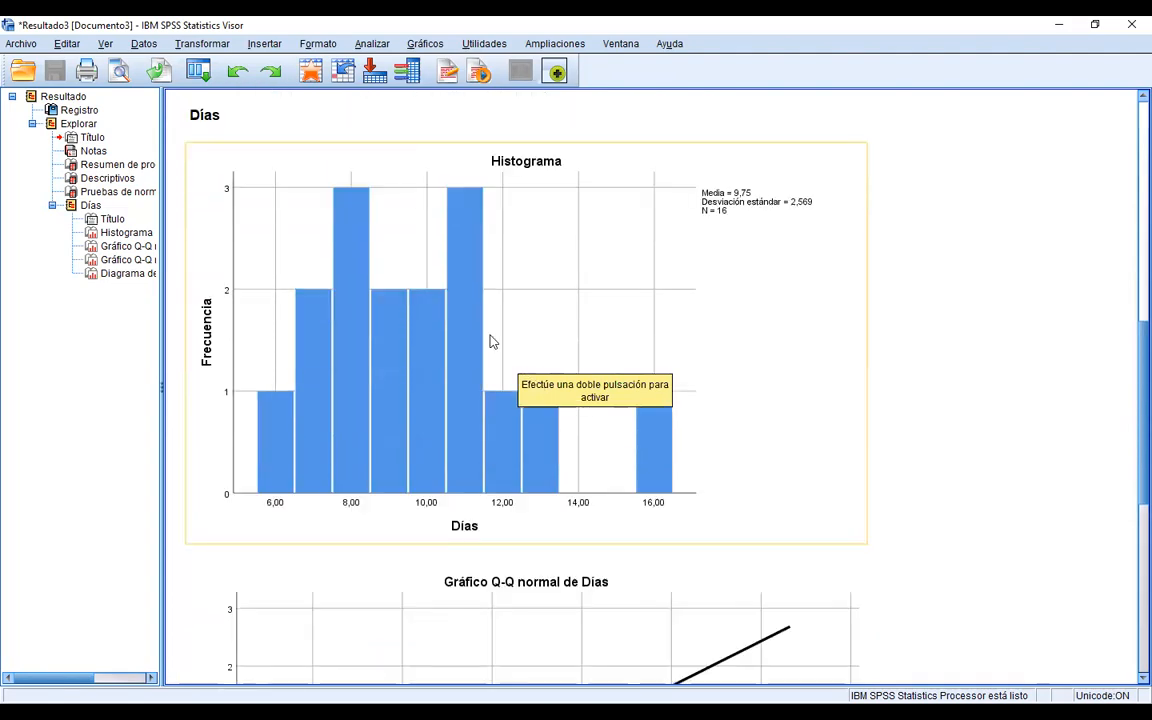
scroll(490, 342, "down", 20)
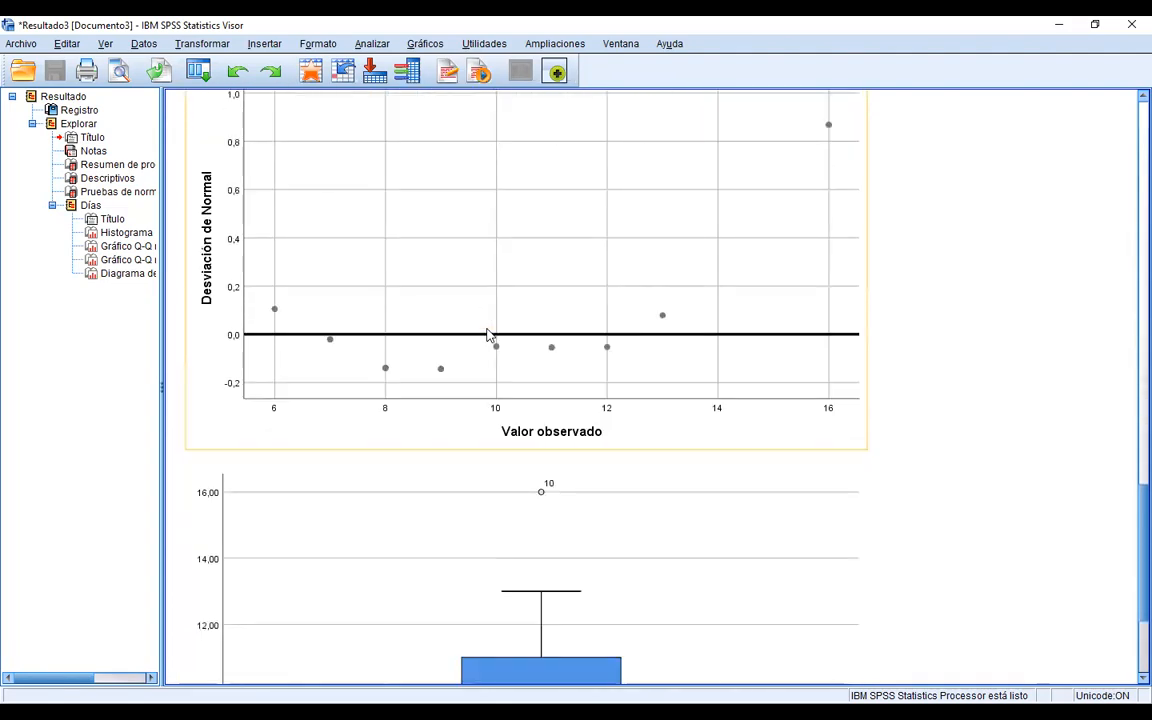
scroll(489, 335, "down", 5)
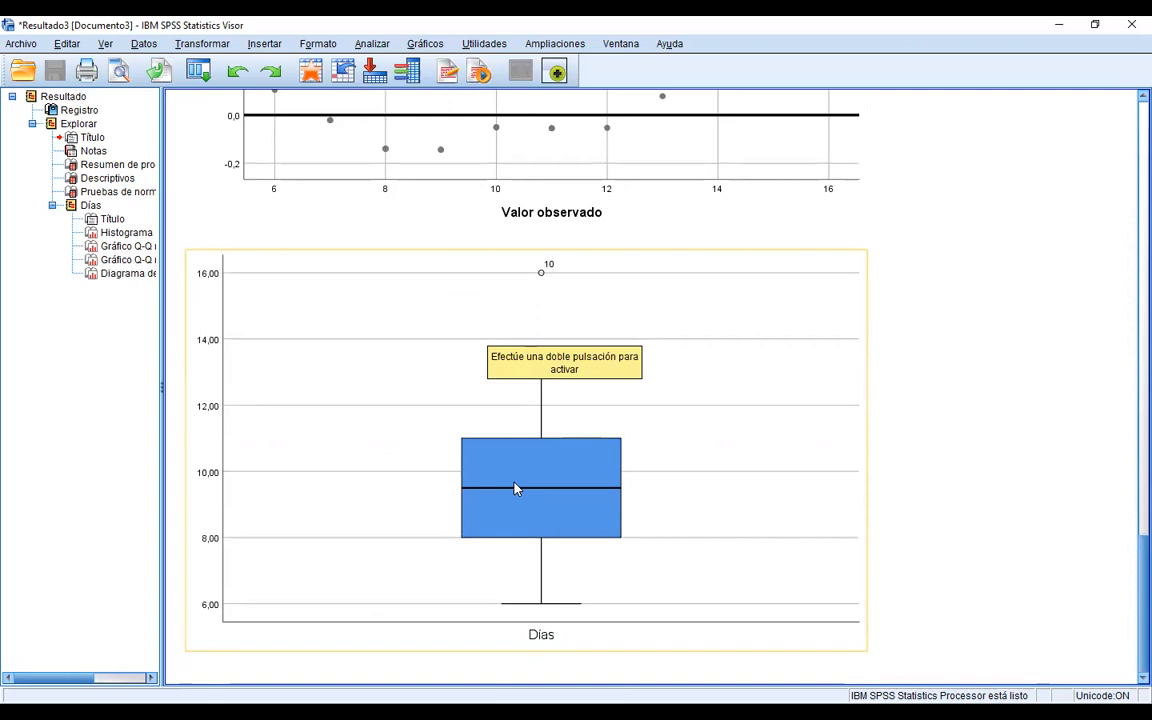
right_click(382, 341)
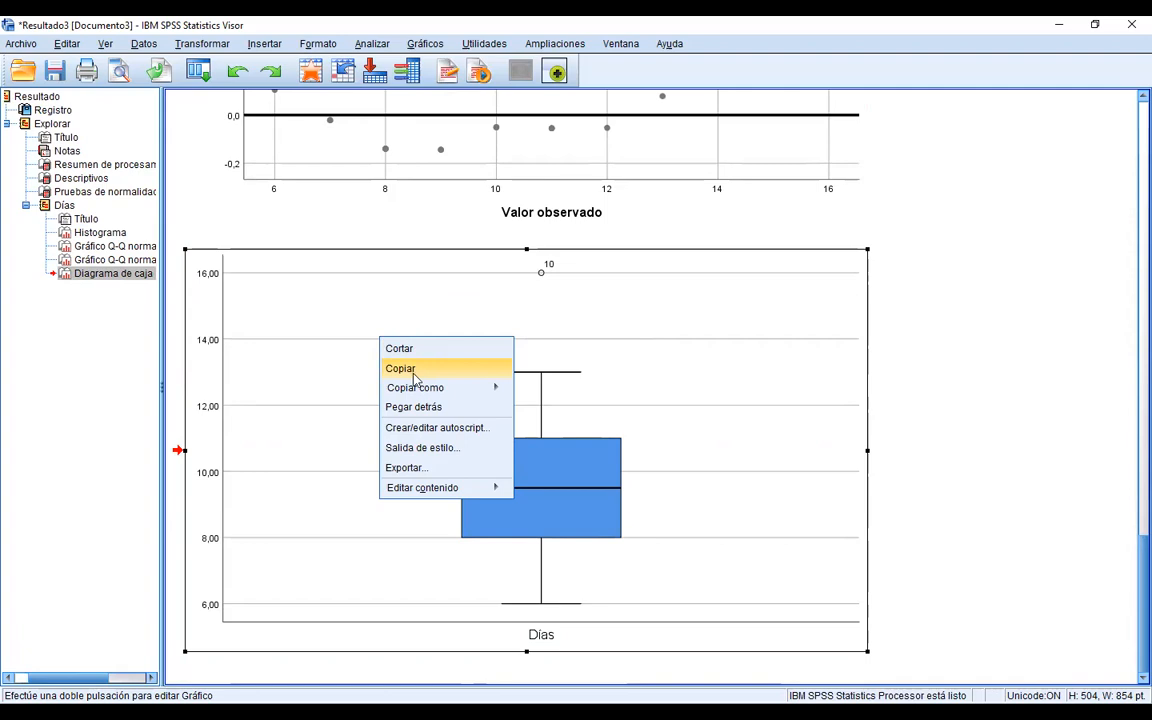
left_click(405, 369)
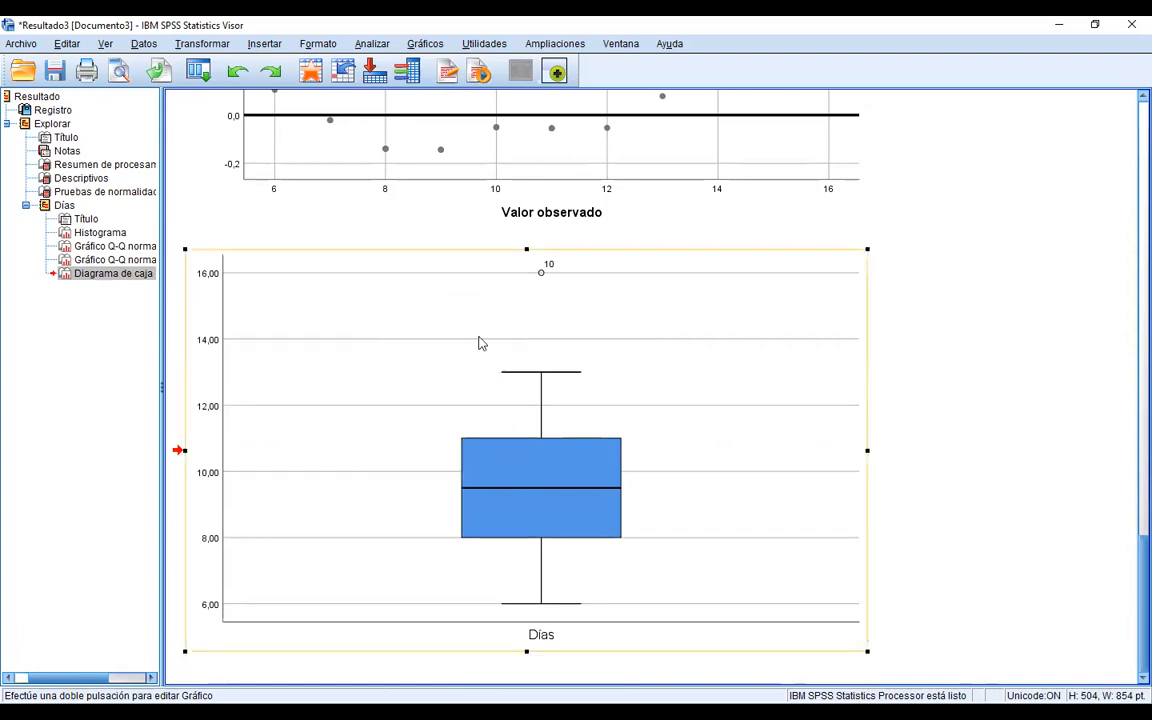
- Copy the Pruebas de normalidad table from the SPSS output and paste it at B23 of the Ejercicio 1 sheet in Excel
scroll(520, 330, "up", 15)
scroll(520, 330, "up", 10)
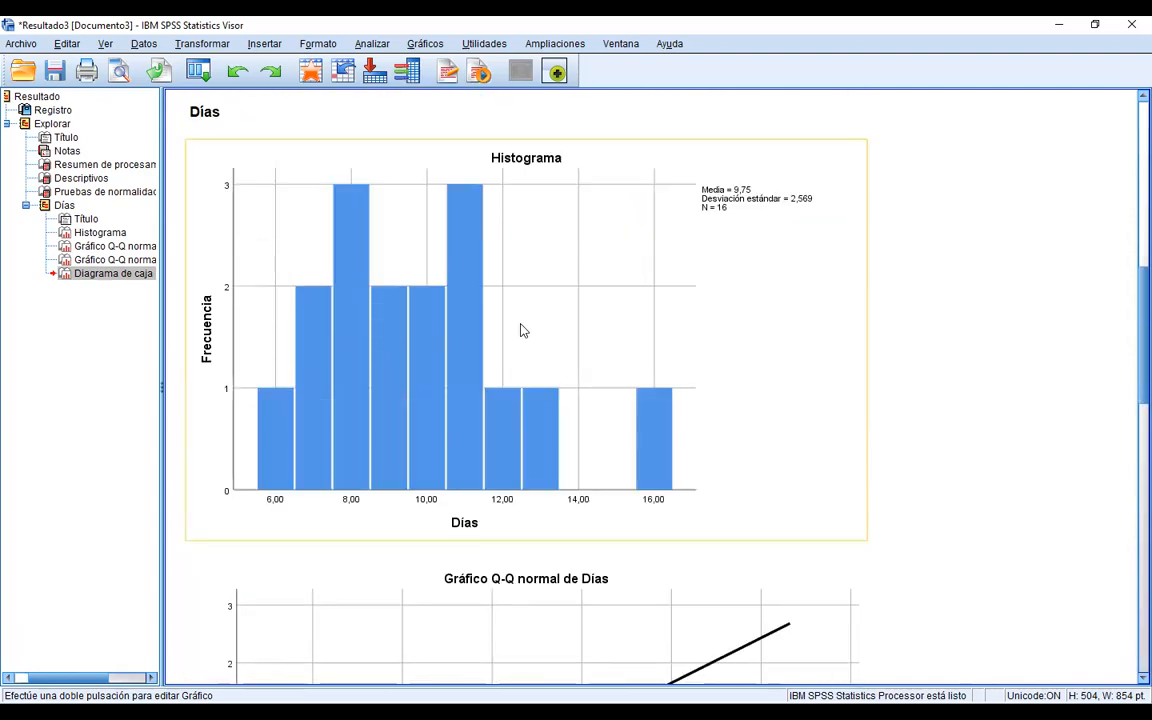
right_click(424, 362)
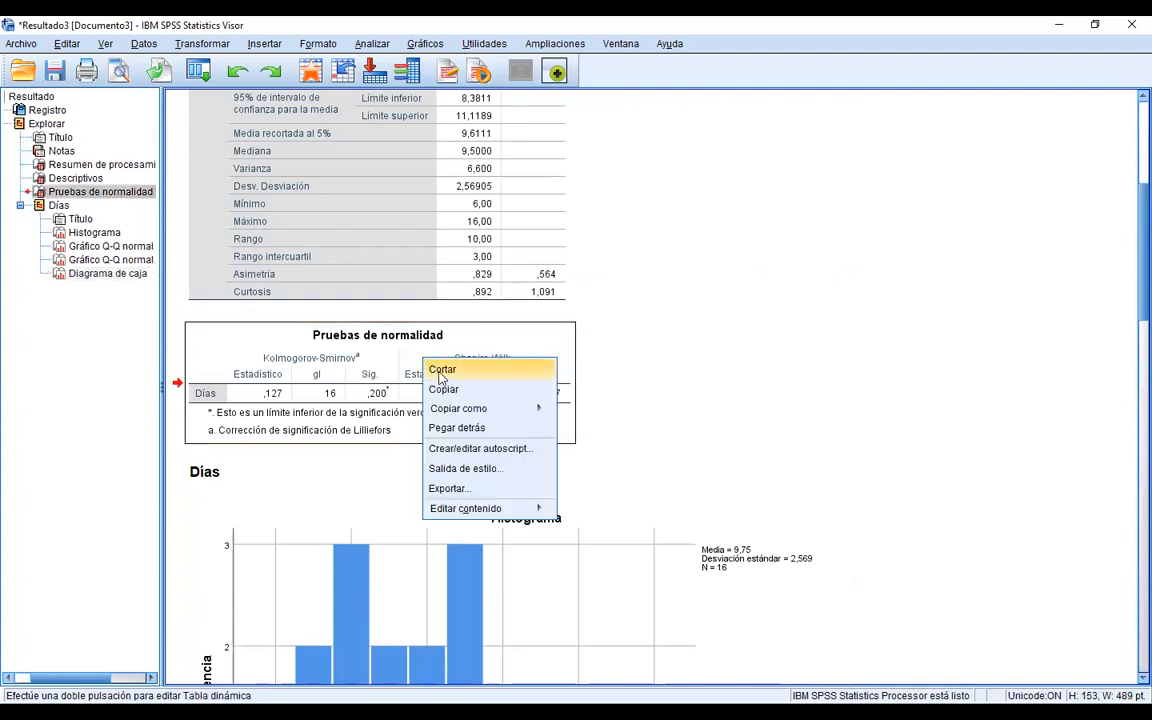
left_click(445, 390)
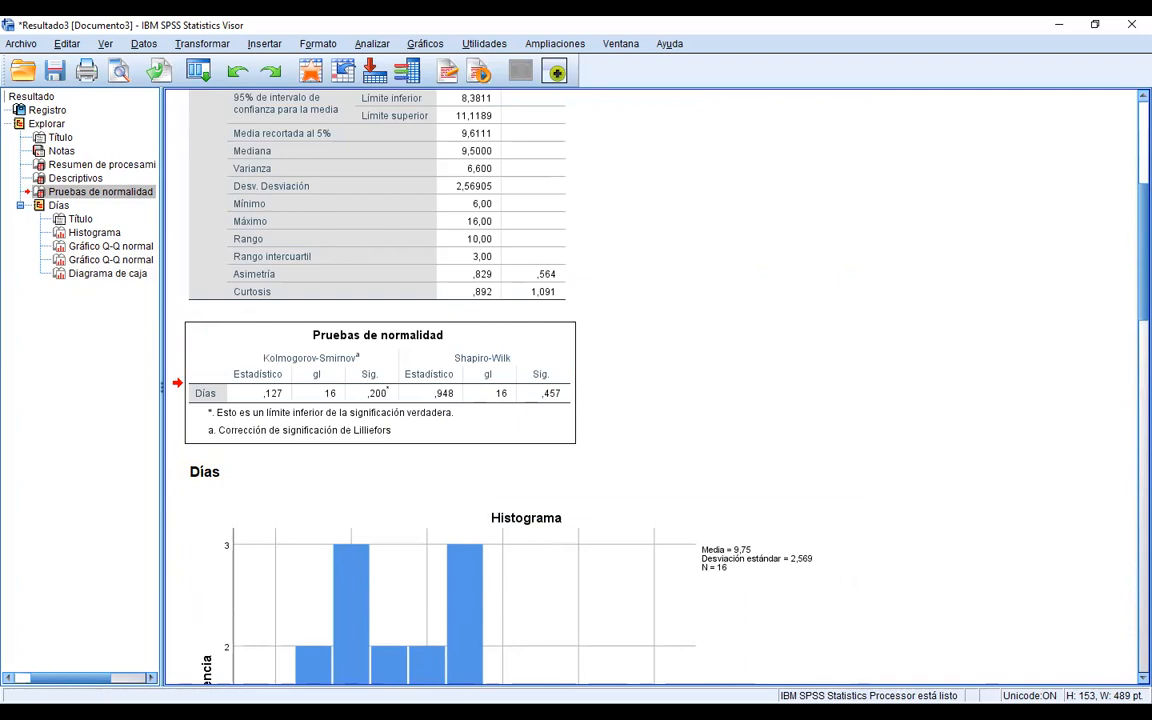
key("alt+Tab")
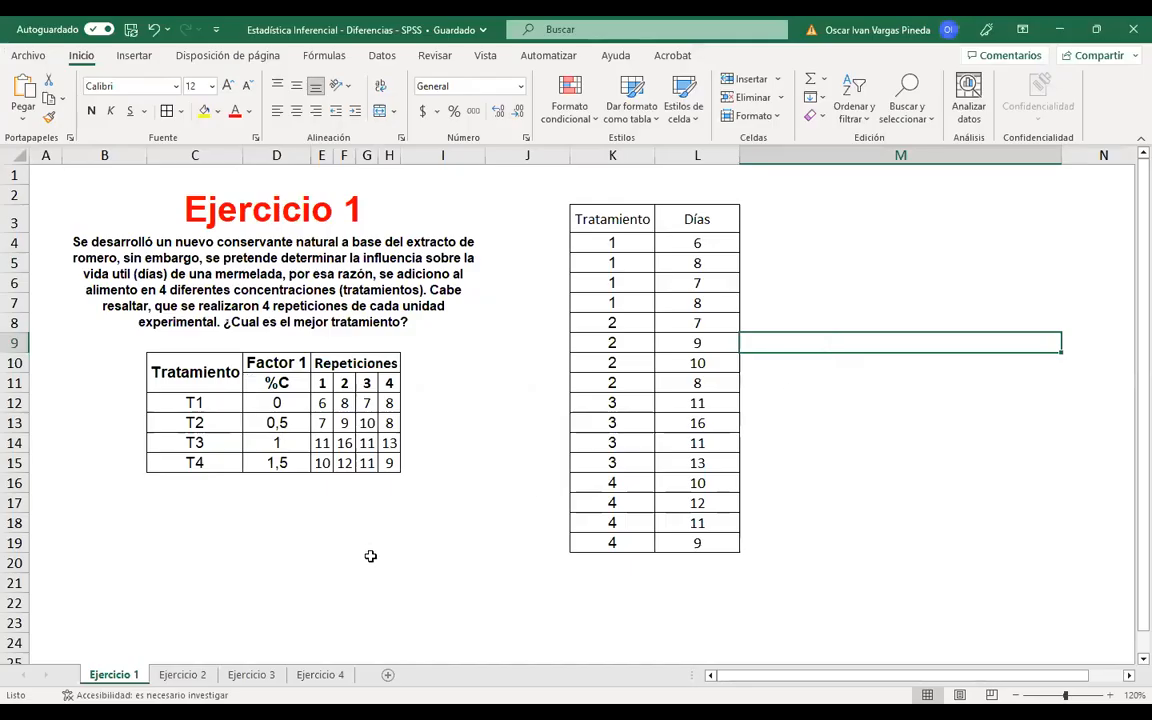
scroll(144, 447, "down", 3)
left_click(130, 441)
right_click(133, 443)
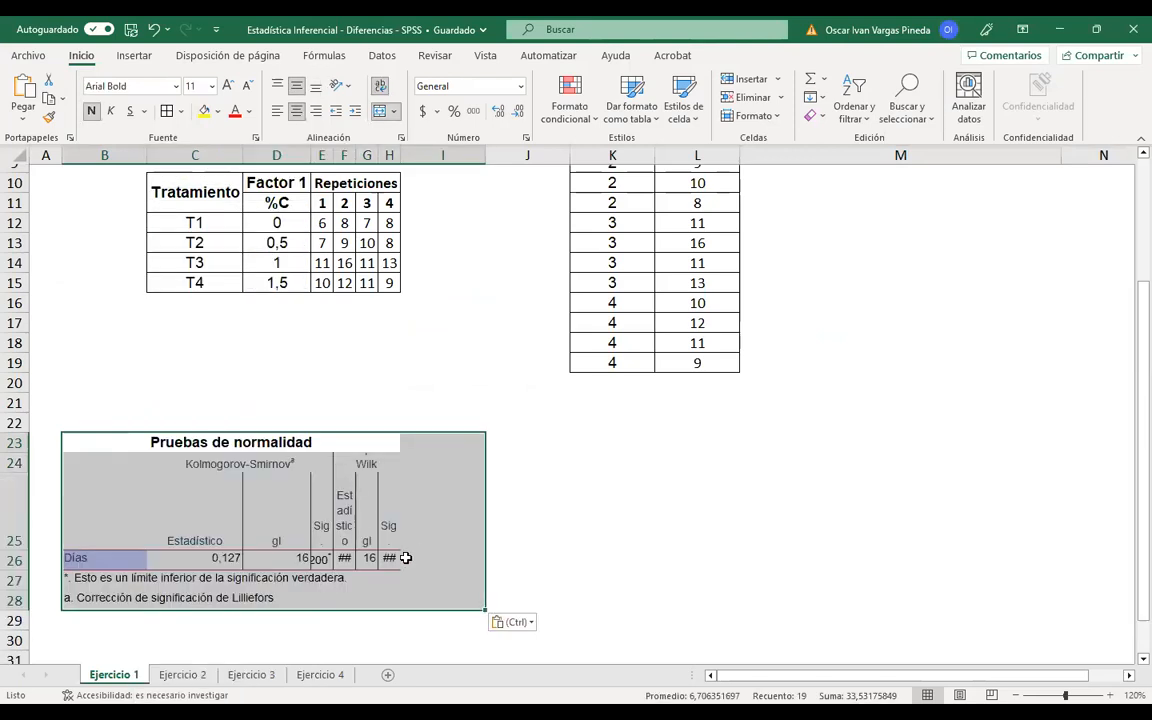
- Autofit all column widths and row heights of the Ejercicio 1 sheet so the pasted table's values fit
scroll(370, 510, "down", 1)
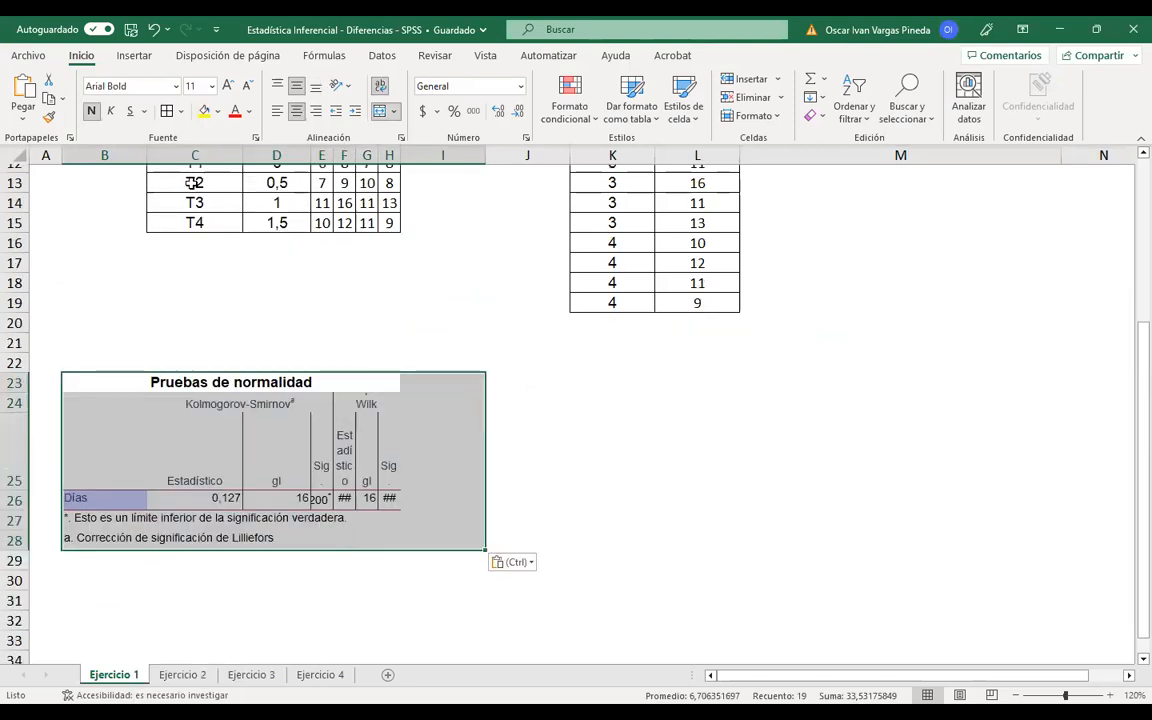
left_click(20, 155)
double_click(58, 149)
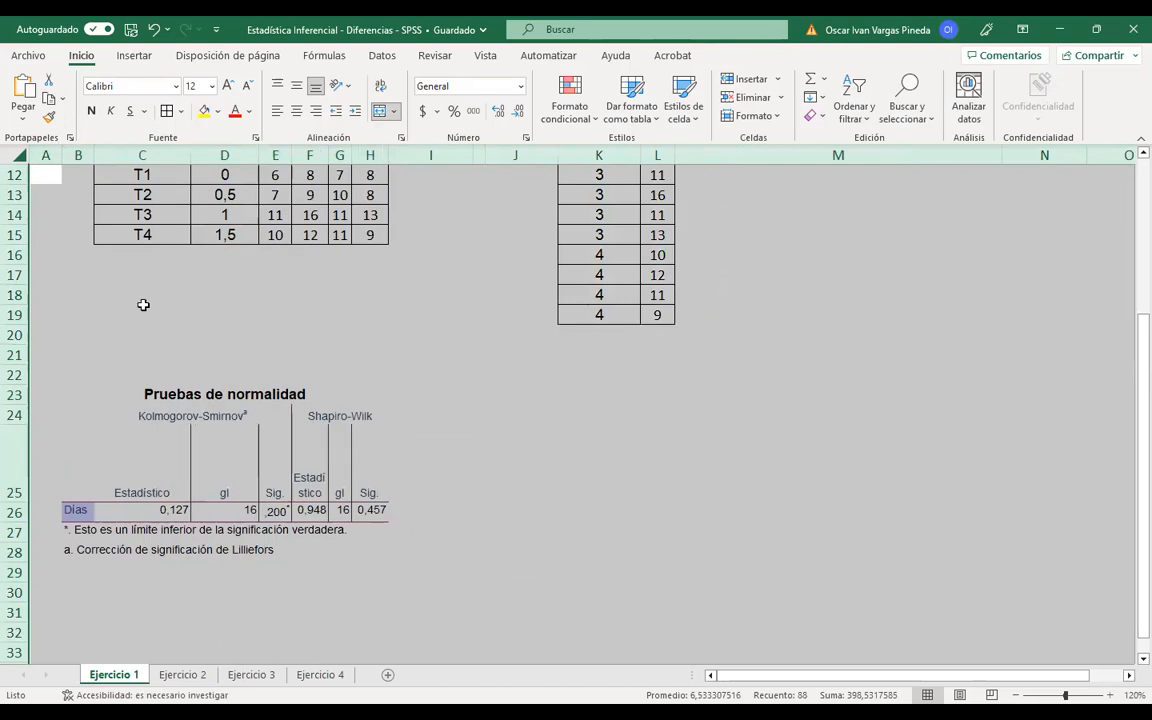
scroll(172, 402, "down", 2)
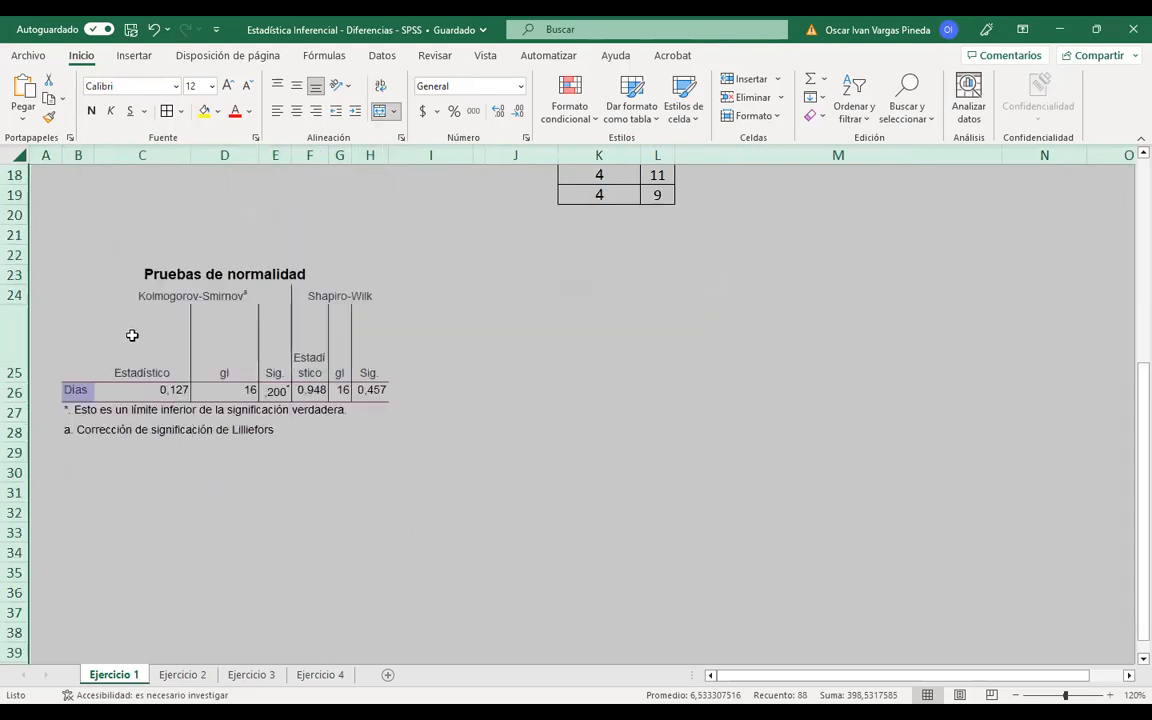
double_click(8, 379)
left_click(340, 442)
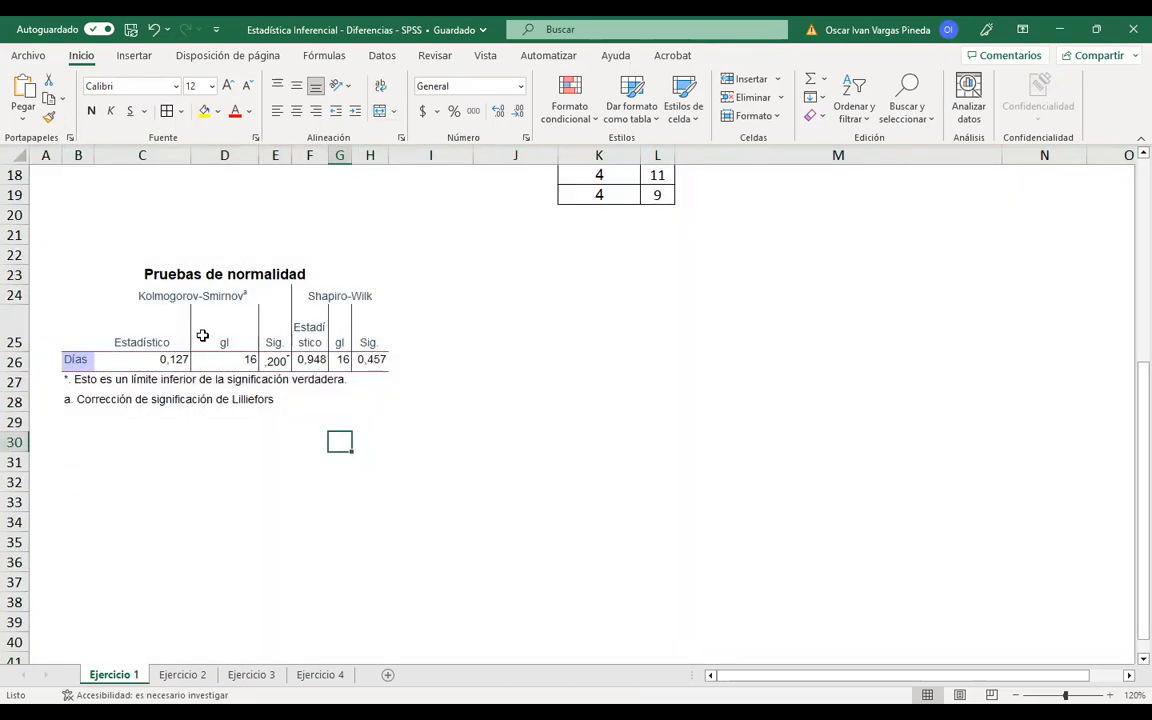
- Add borders to all cells of the Pruebas de normalidad table and fill its Shapiro-Wilk Sig. value cell with yellow
left_click_drag(88, 270, 228, 365)
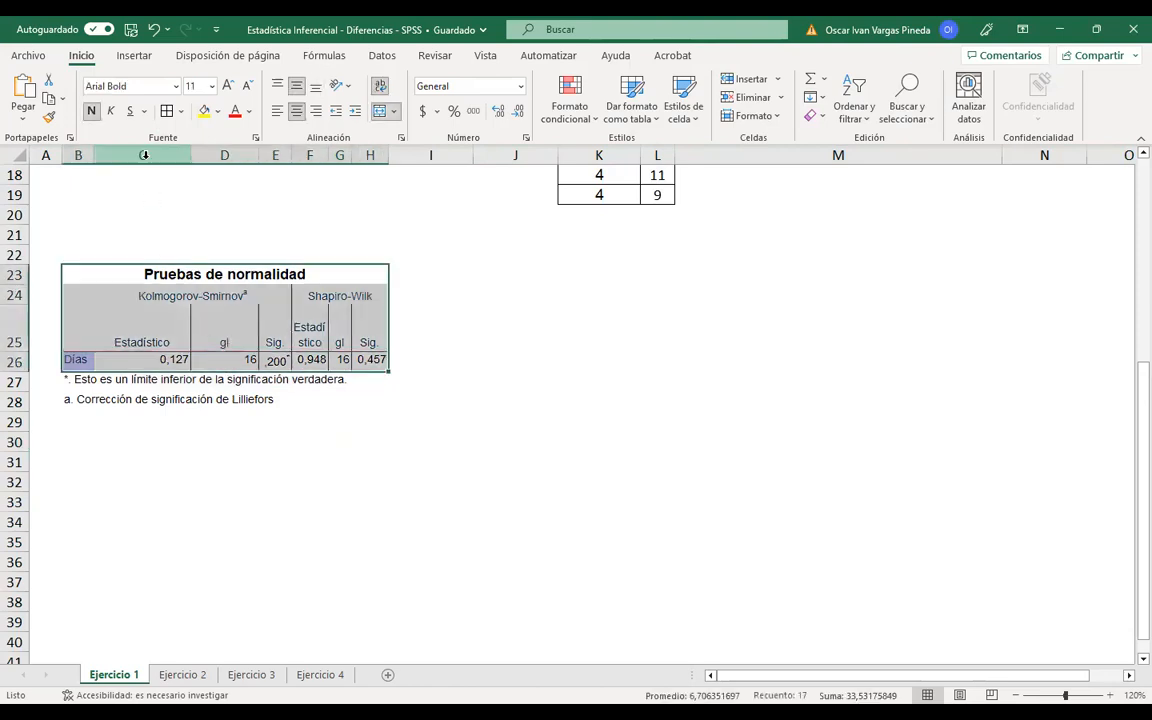
left_click(167, 112)
left_click(183, 311)
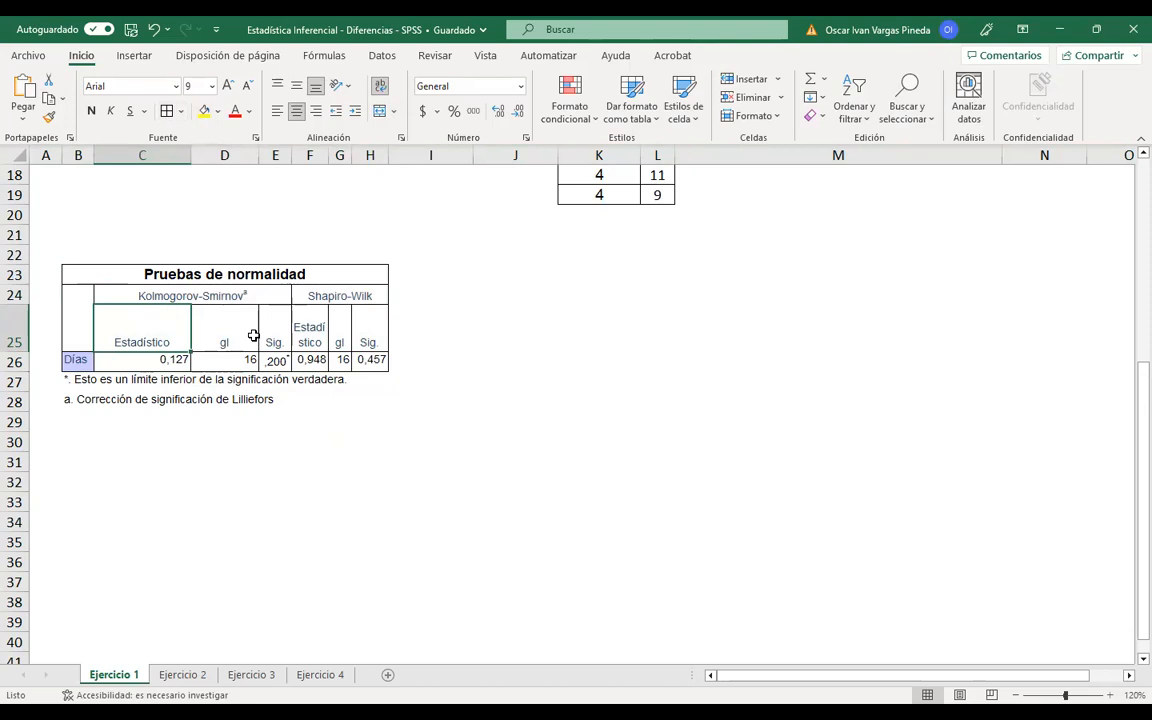
left_click(370, 359)
left_click(204, 113)
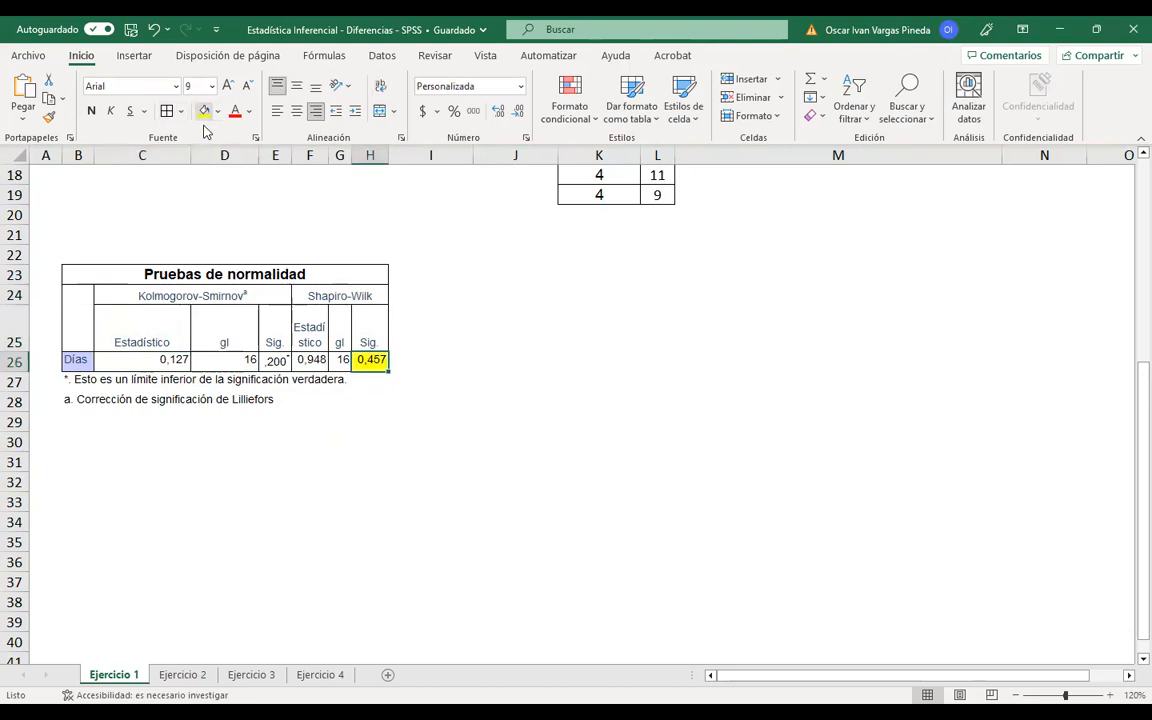
left_click(375, 402)
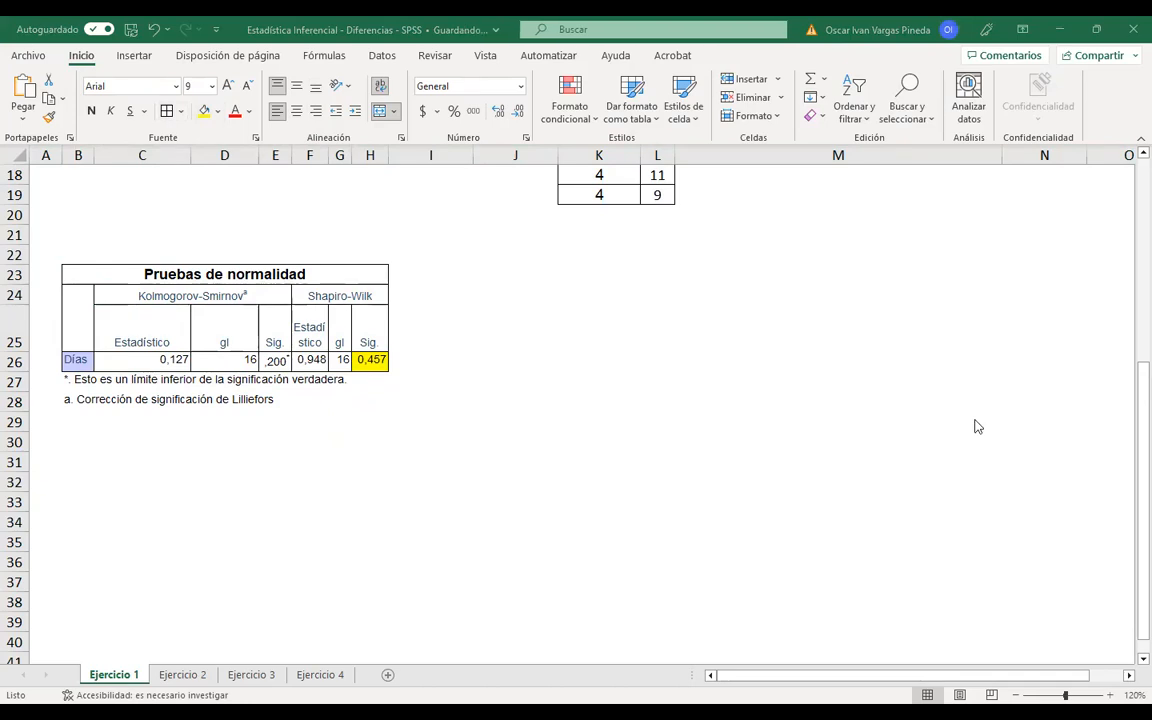
- Switch to the SPSS output and set up a one-way ANOVA with Días as the dependent variable and Tratamiento as the factor
key("alt+Tab")
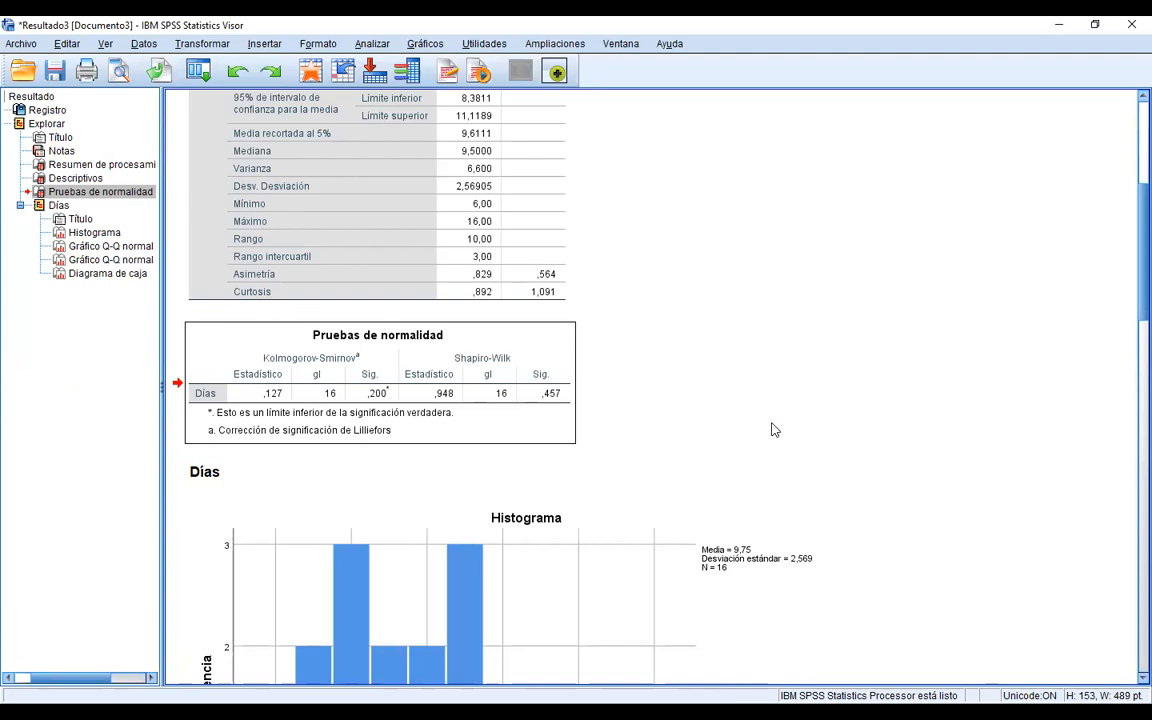
scroll(694, 391, "down", 15)
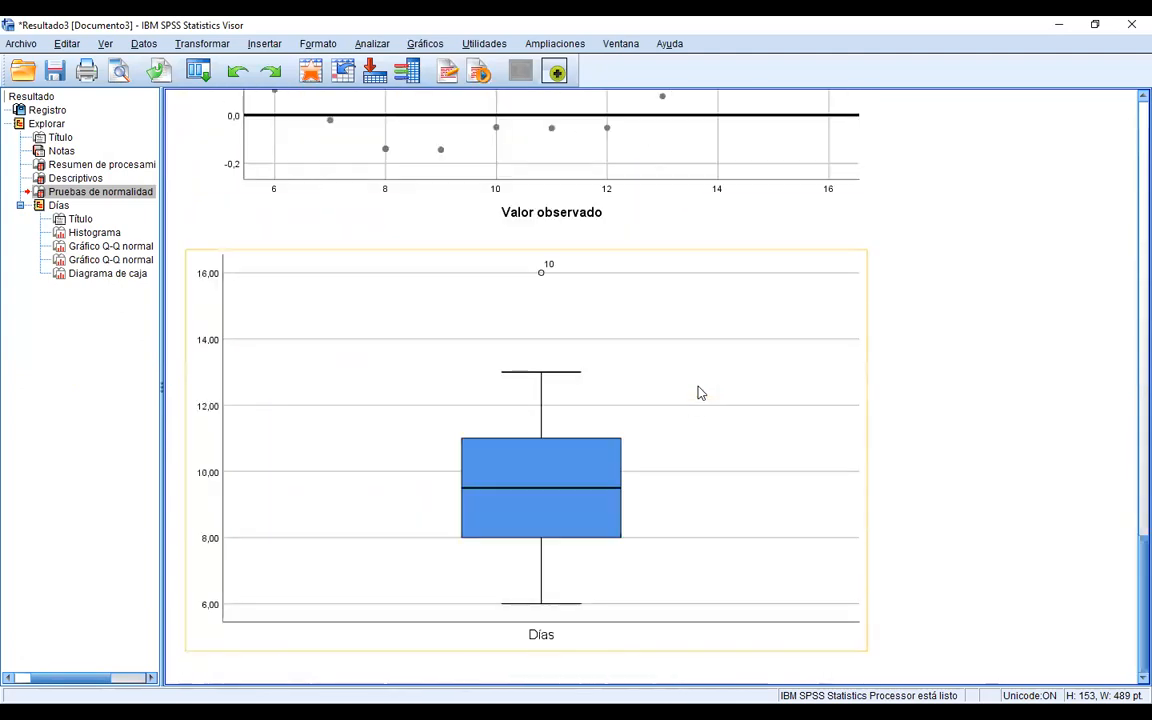
left_click(374, 44)
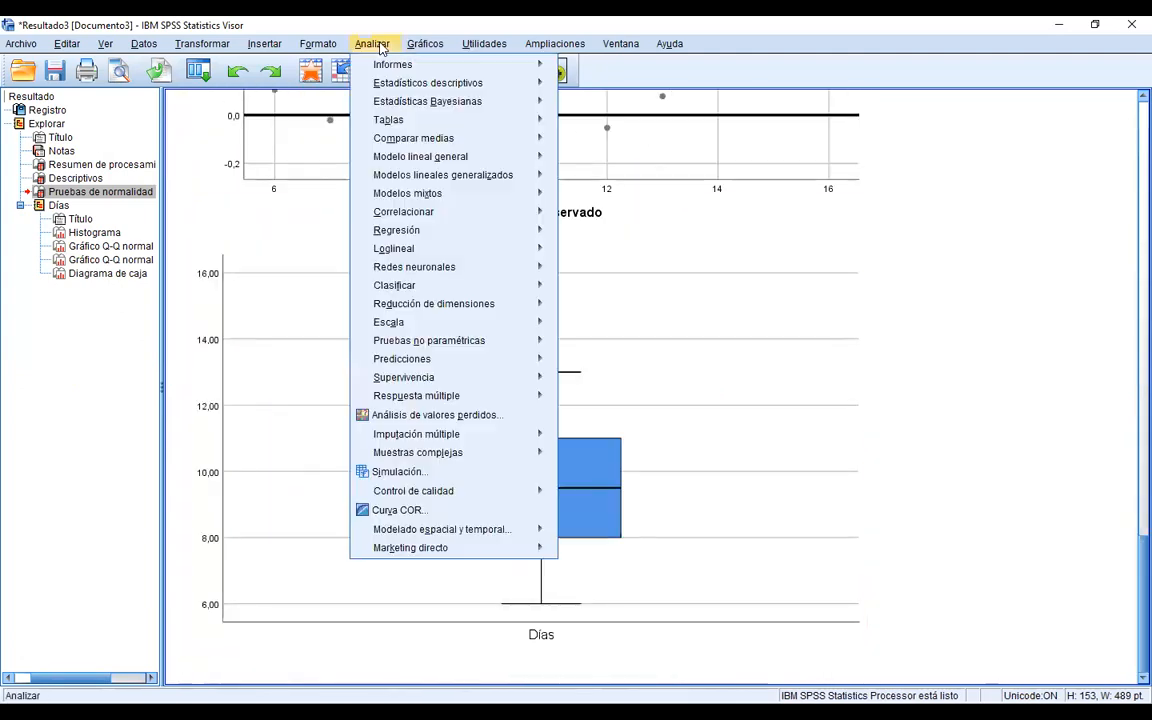
mouse_move(393, 143)
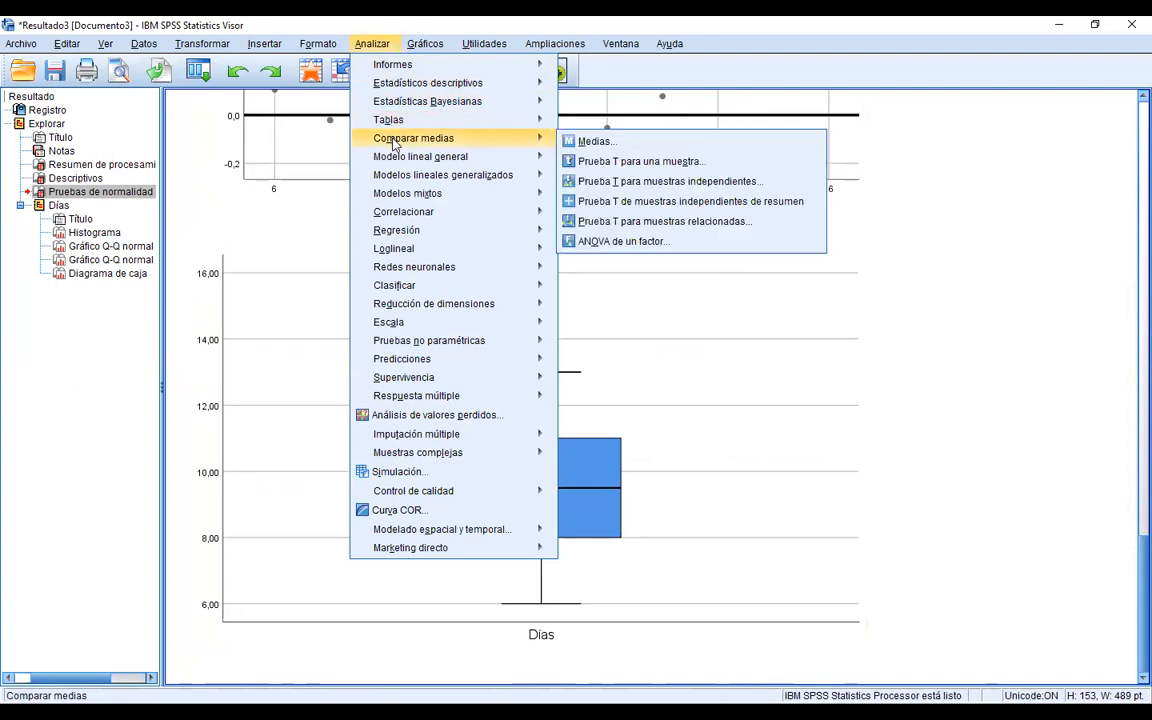
mouse_move(540, 156)
mouse_move(516, 138)
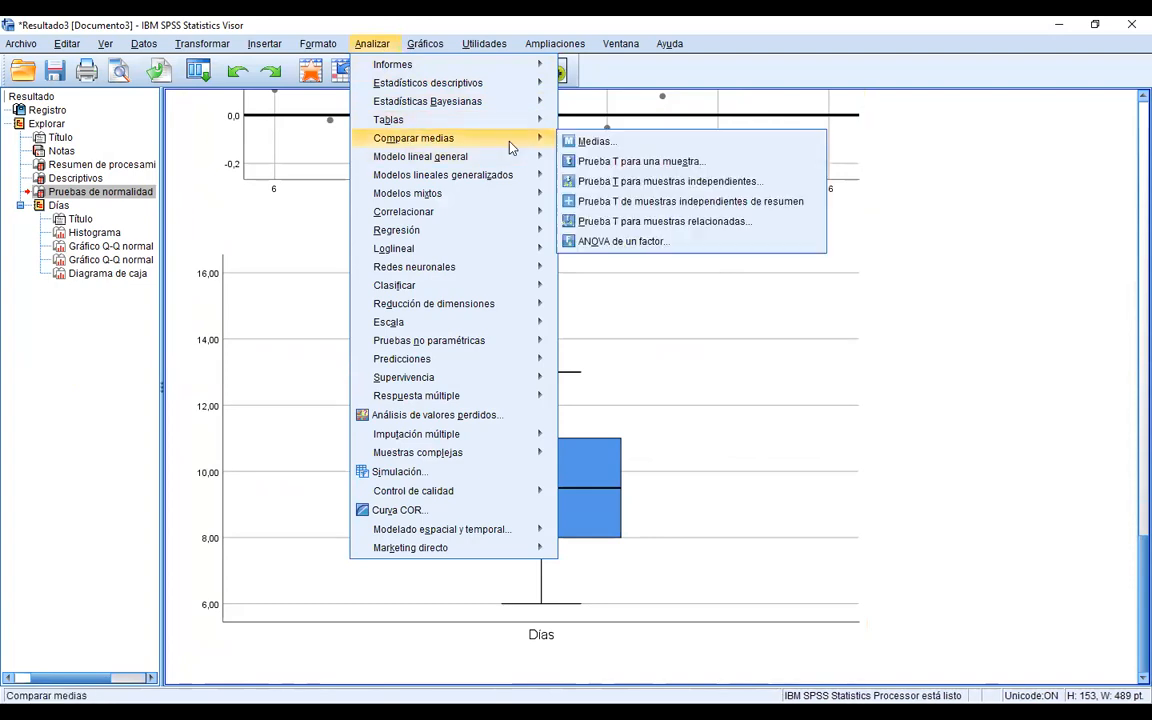
left_click(621, 242)
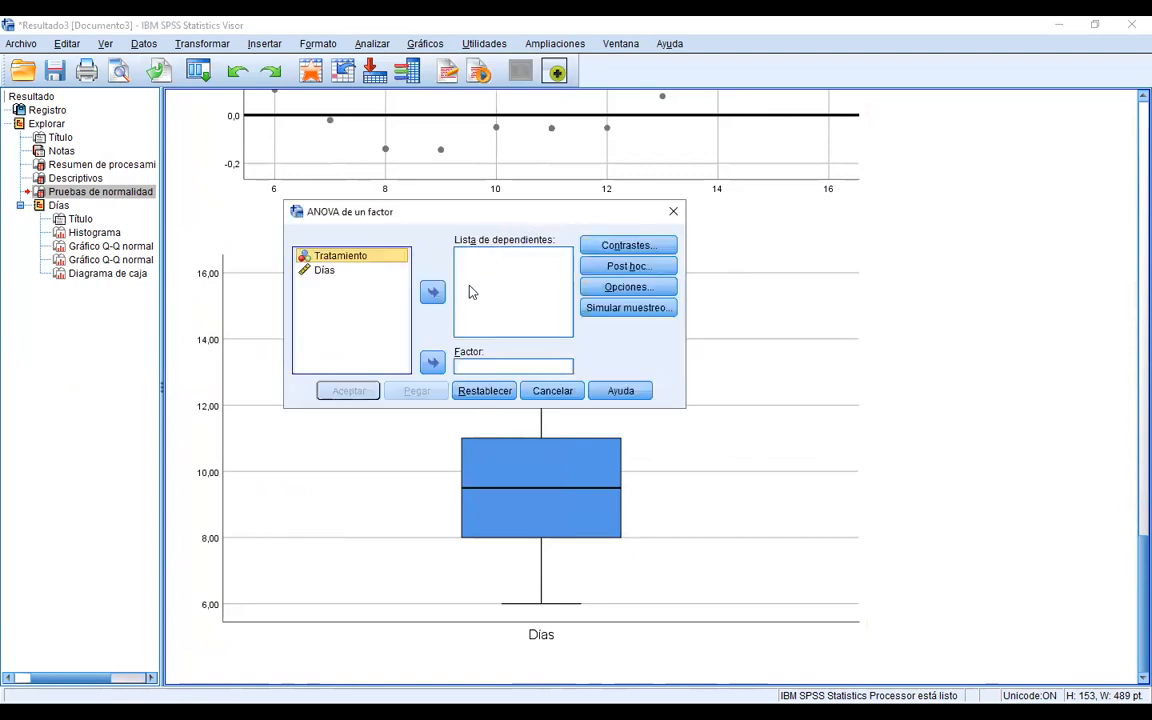
left_click(433, 363)
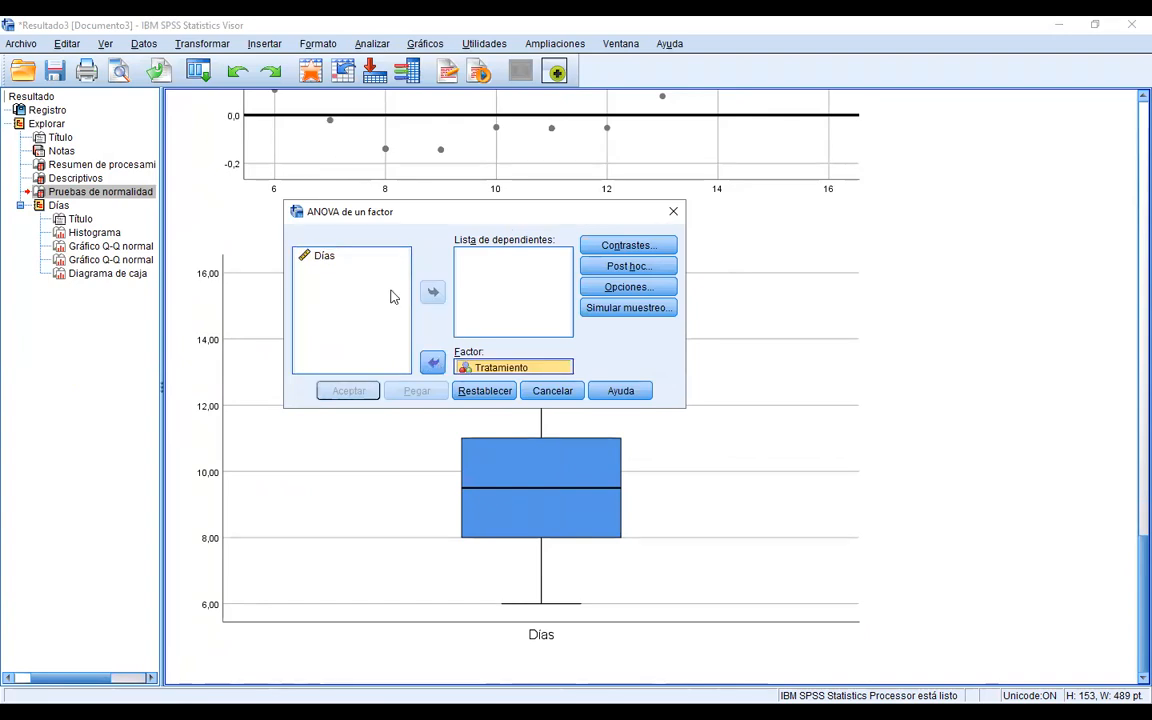
left_click(308, 255)
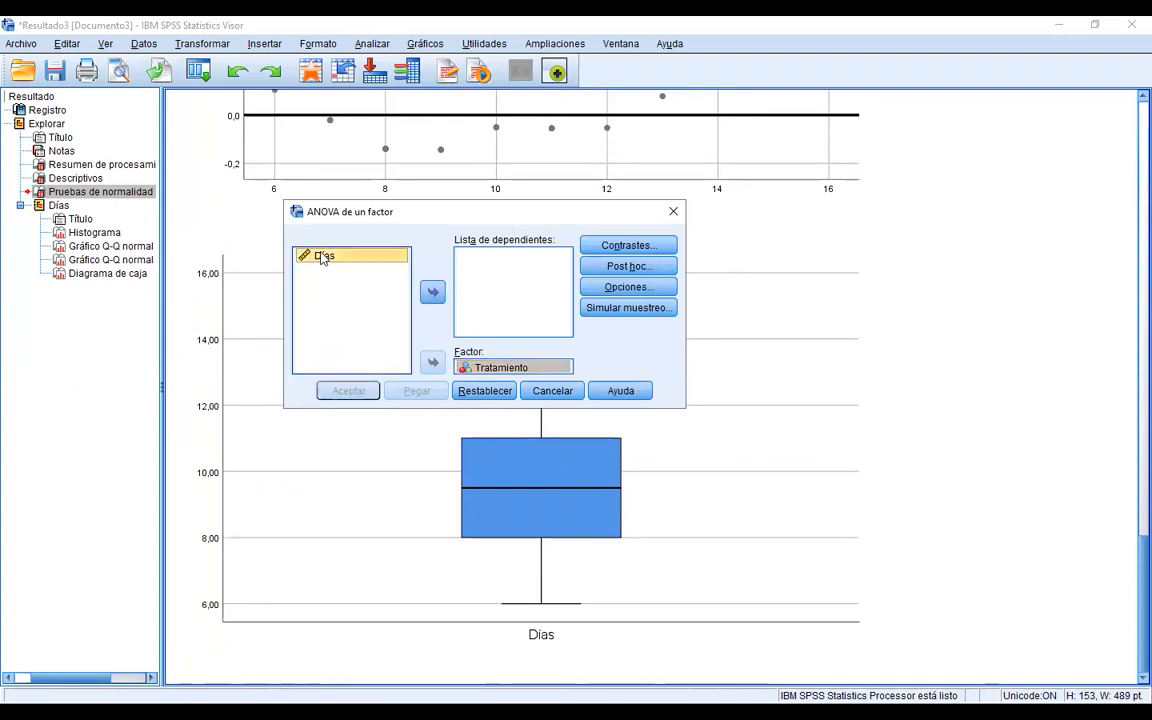
left_click(433, 293)
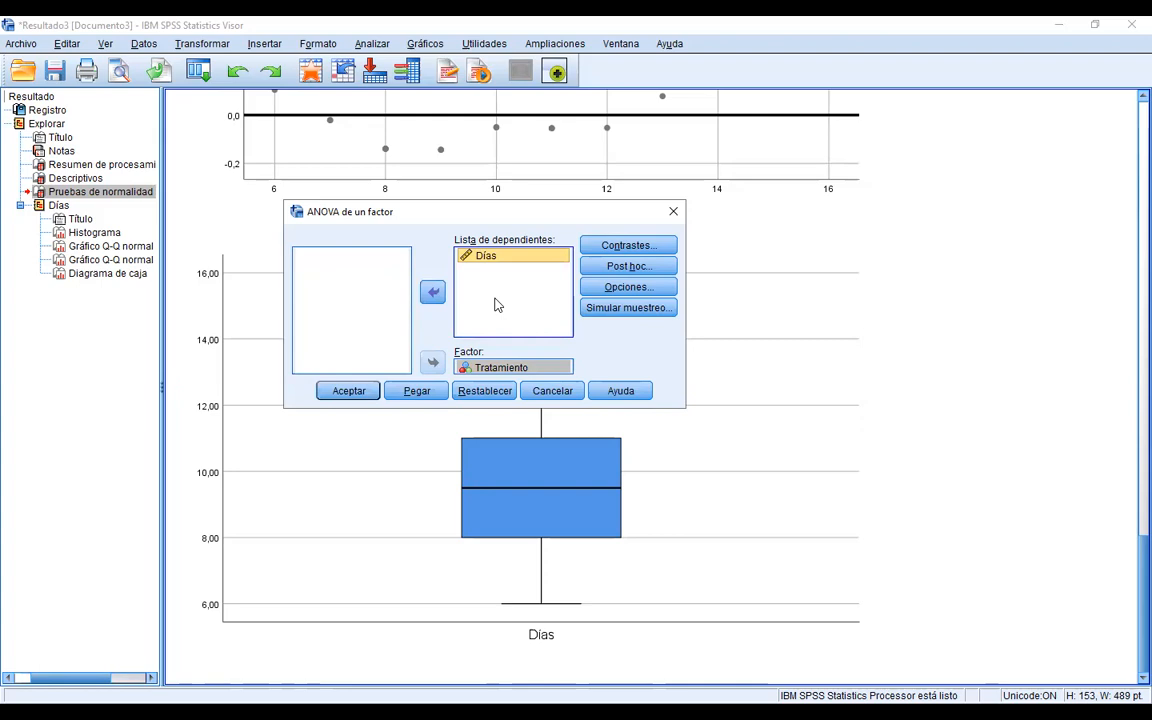
- Add the Tukey post hoc test, assuming equal variances, and run the one-way ANOVA
left_click(633, 268)
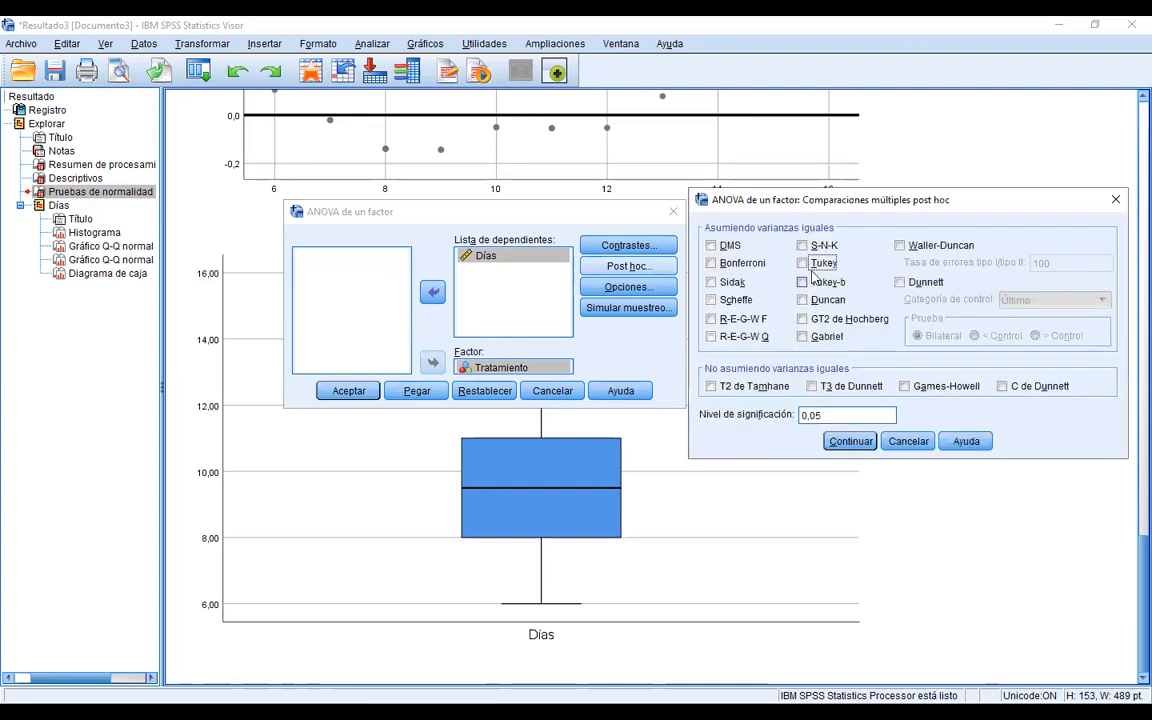
left_click(802, 263)
left_click(862, 446)
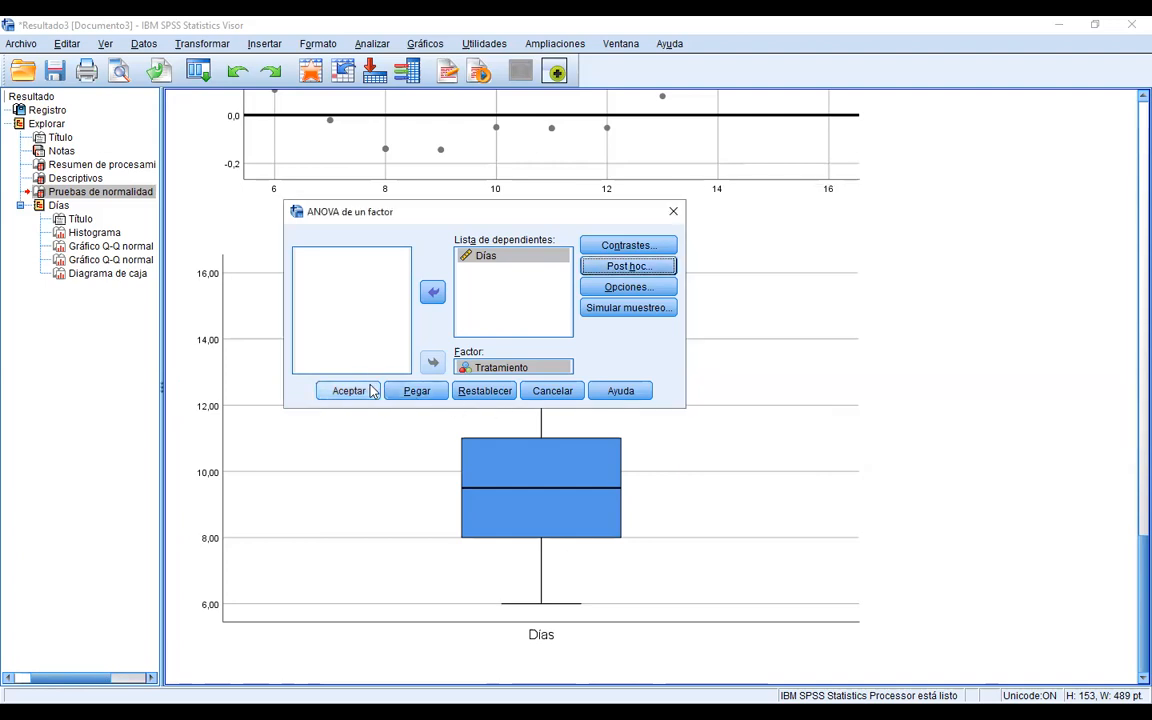
left_click(350, 391)
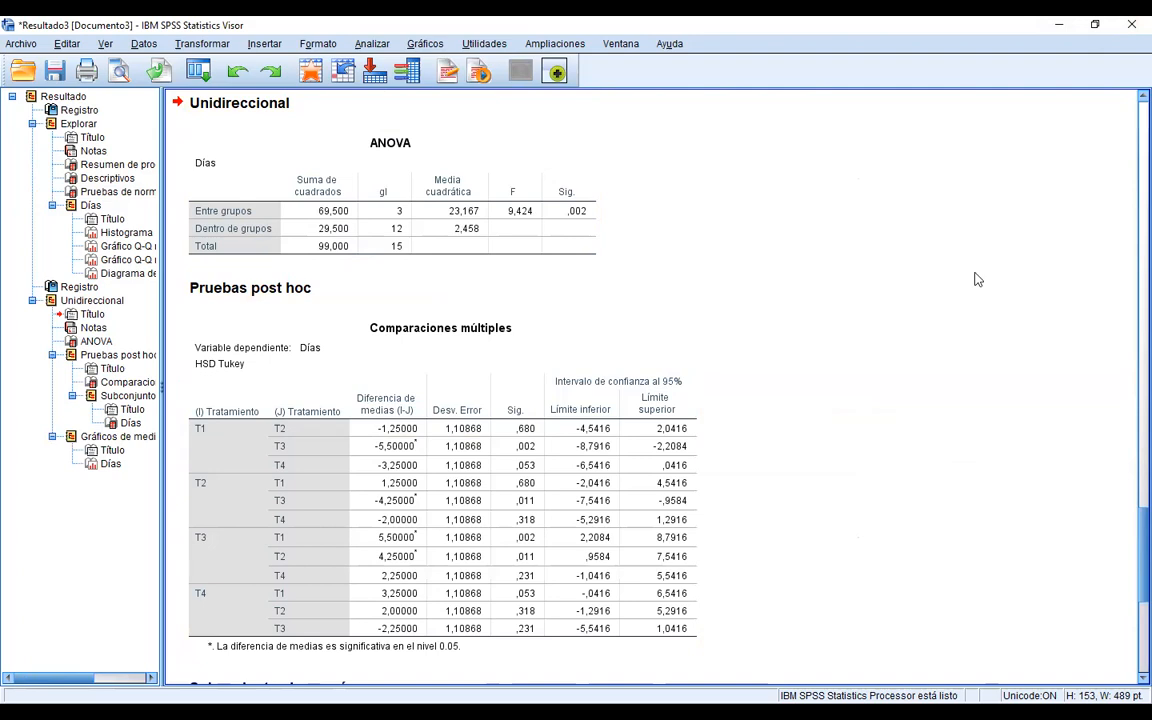
- Underline the ANOVA table's title, circle its Sig. value in red and write the 0,05 threshold beside the table
key("alt+Tab")
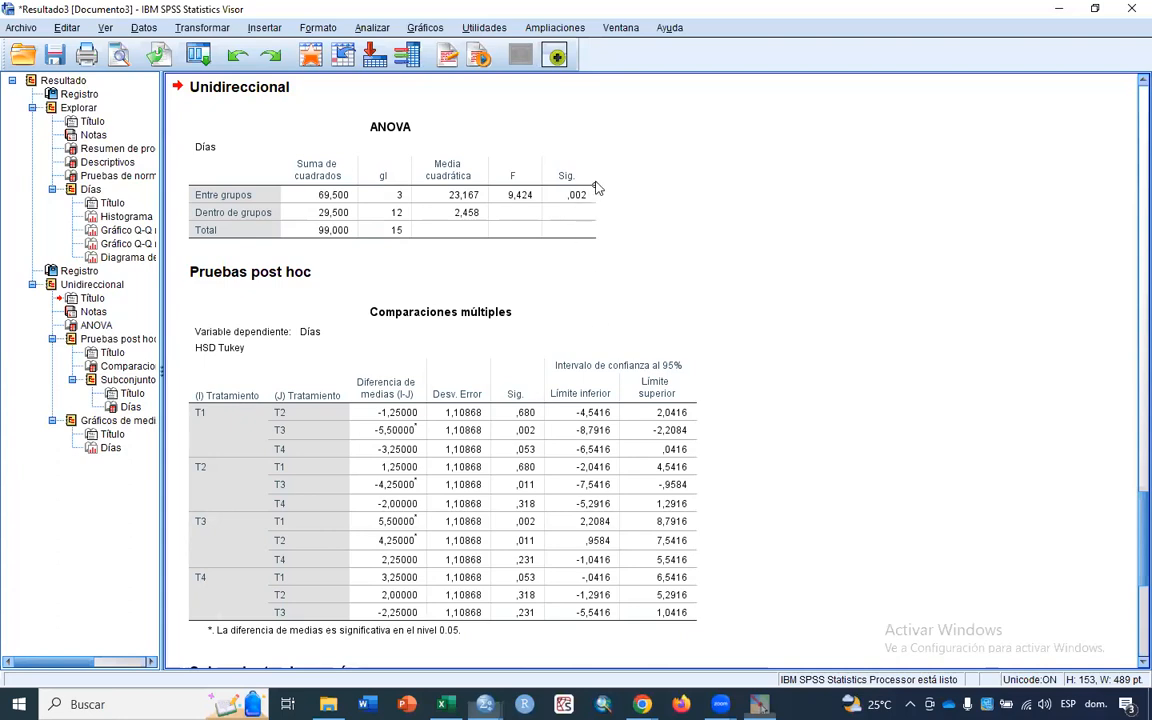
left_click_drag(358, 142, 433, 142)
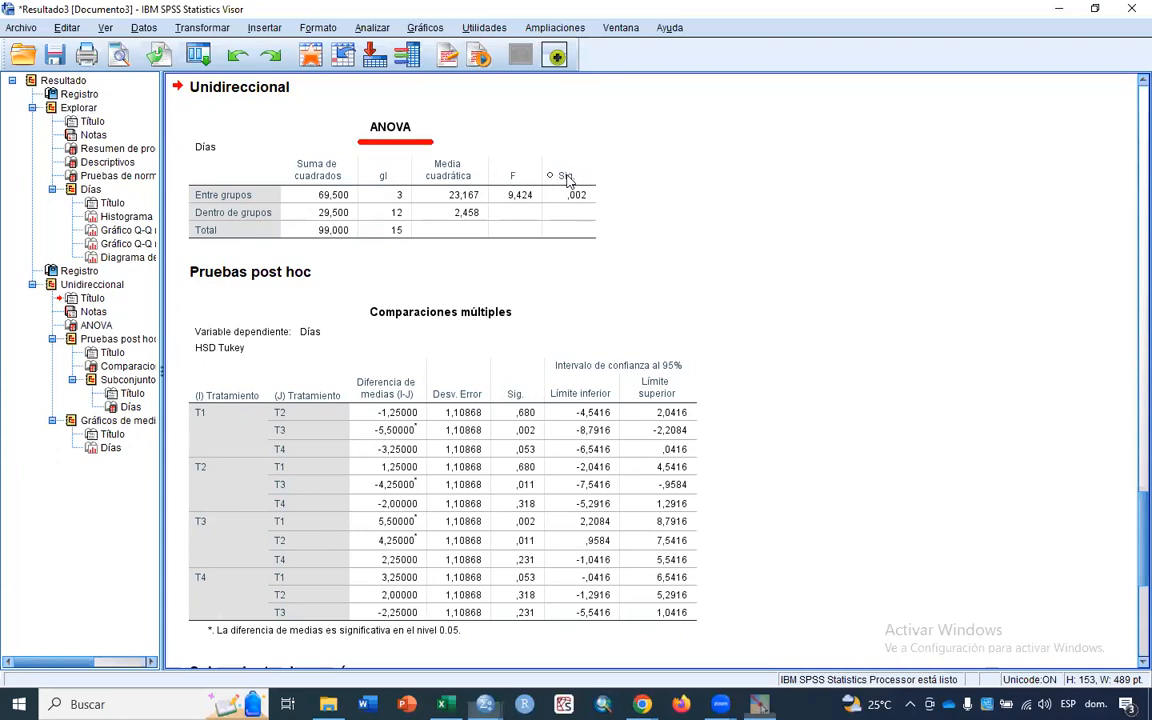
mouse_move(595, 170)
left_mouse_down()
mouse_move(562, 172)
mouse_move(549, 195)
mouse_move(583, 213)
mouse_move(597, 177)
left_mouse_up()
left_click_drag(800, 150, 827, 197)
mouse_move(852, 146)
left_mouse_down()
mouse_move(843, 162)
mouse_move(860, 170)
mouse_move(846, 182)
left_mouse_up()
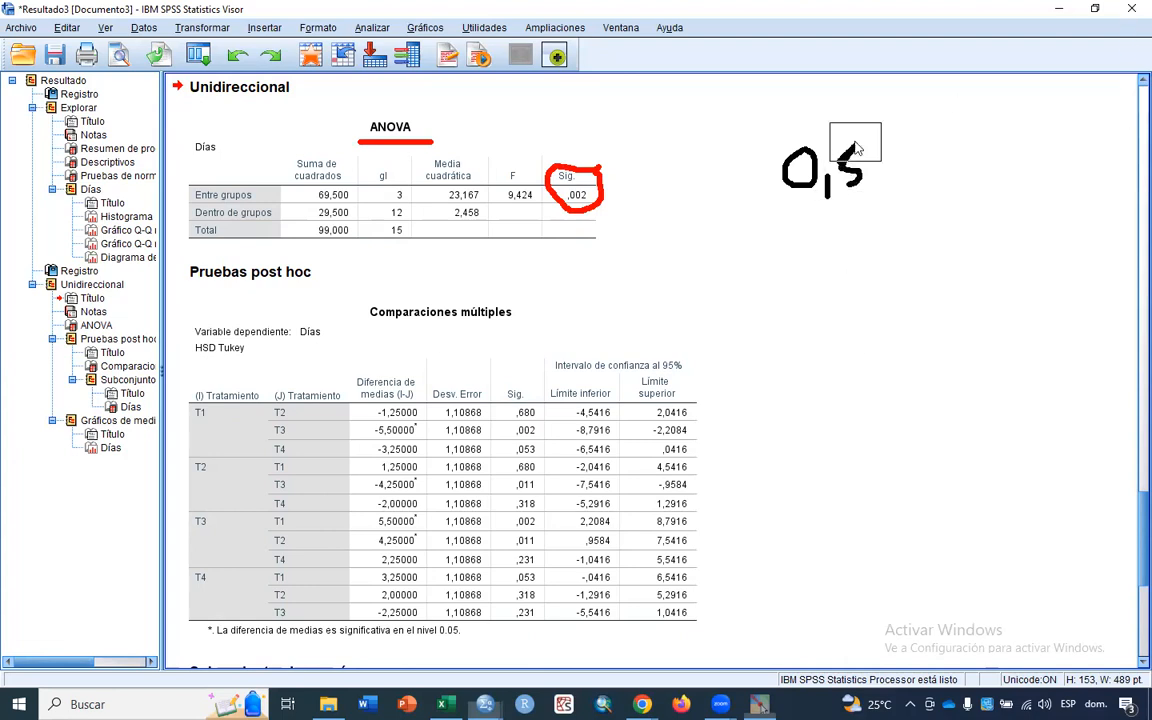
left_click_drag(857, 150, 862, 178)
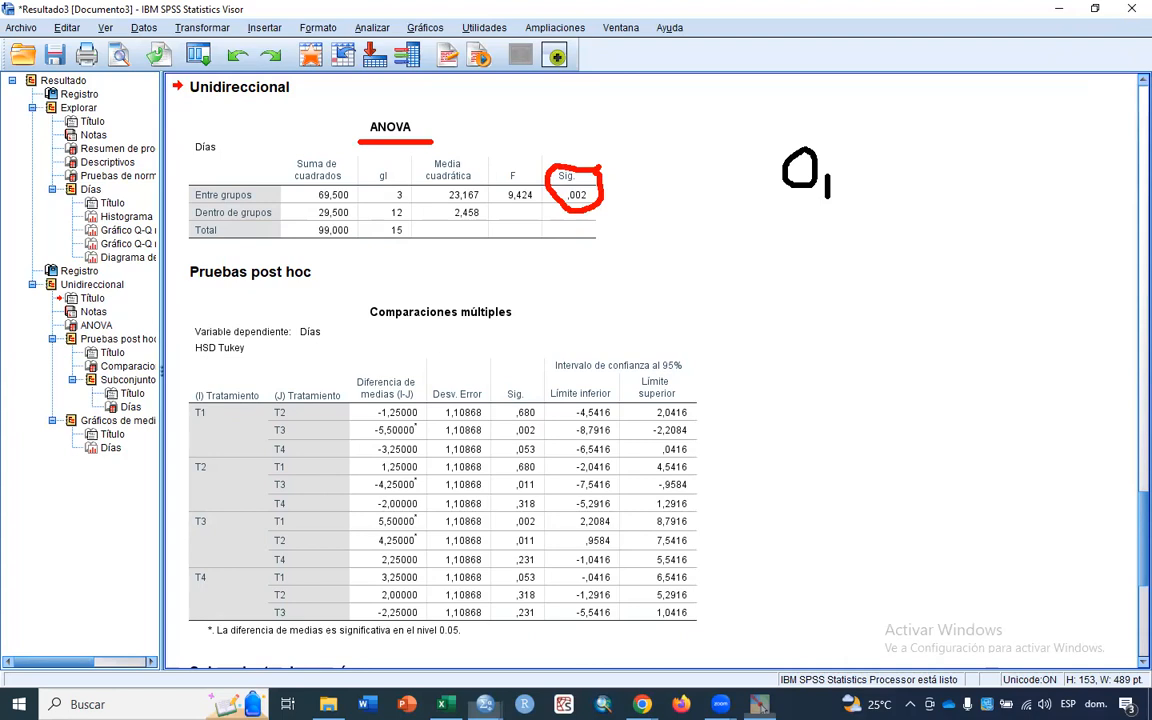
mouse_move(843, 155)
left_mouse_down()
mouse_move(860, 175)
mouse_move(851, 157)
mouse_move(886, 151)
mouse_move(873, 184)
left_mouse_up()
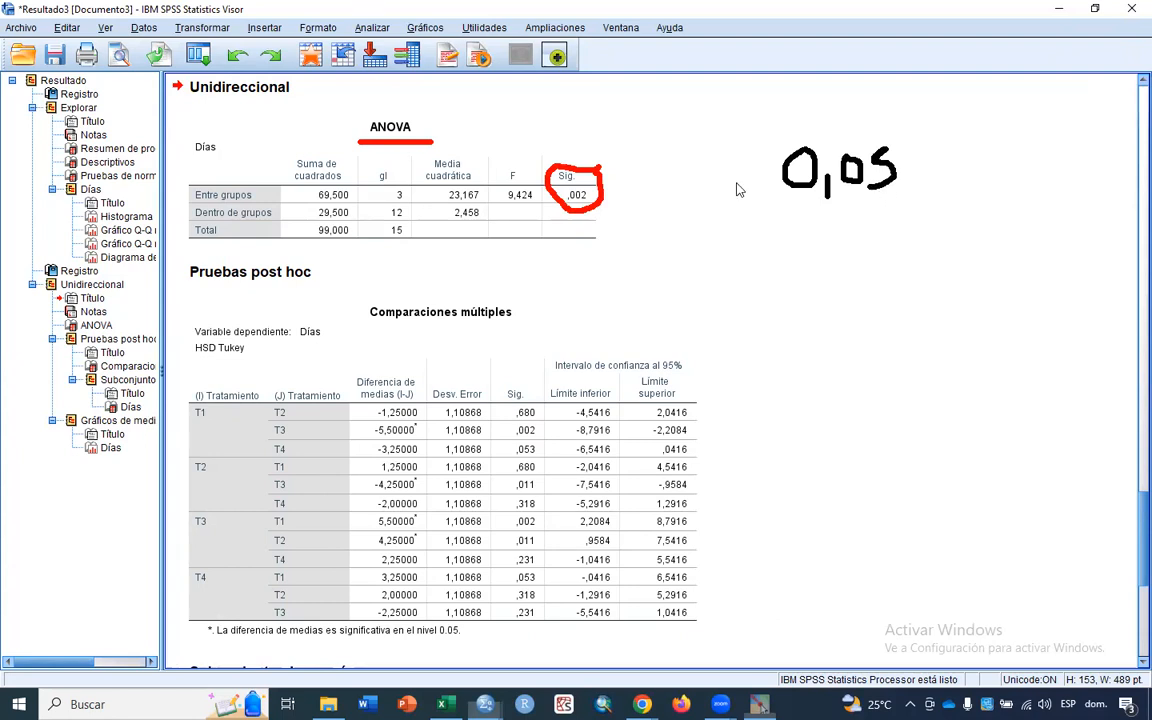
- Draw a blue up arrow and a boxed green down arrow around 0,05, write H1 ≠, and link the ANOVA Sig. value to the box
mouse_move(741, 188)
left_mouse_down()
mouse_move(740, 103)
mouse_move(728, 122)
mouse_move(748, 118)
mouse_move(733, 122)
left_mouse_up()
left_click_drag(931, 106, 933, 196)
left_click_drag(933, 196, 944, 178)
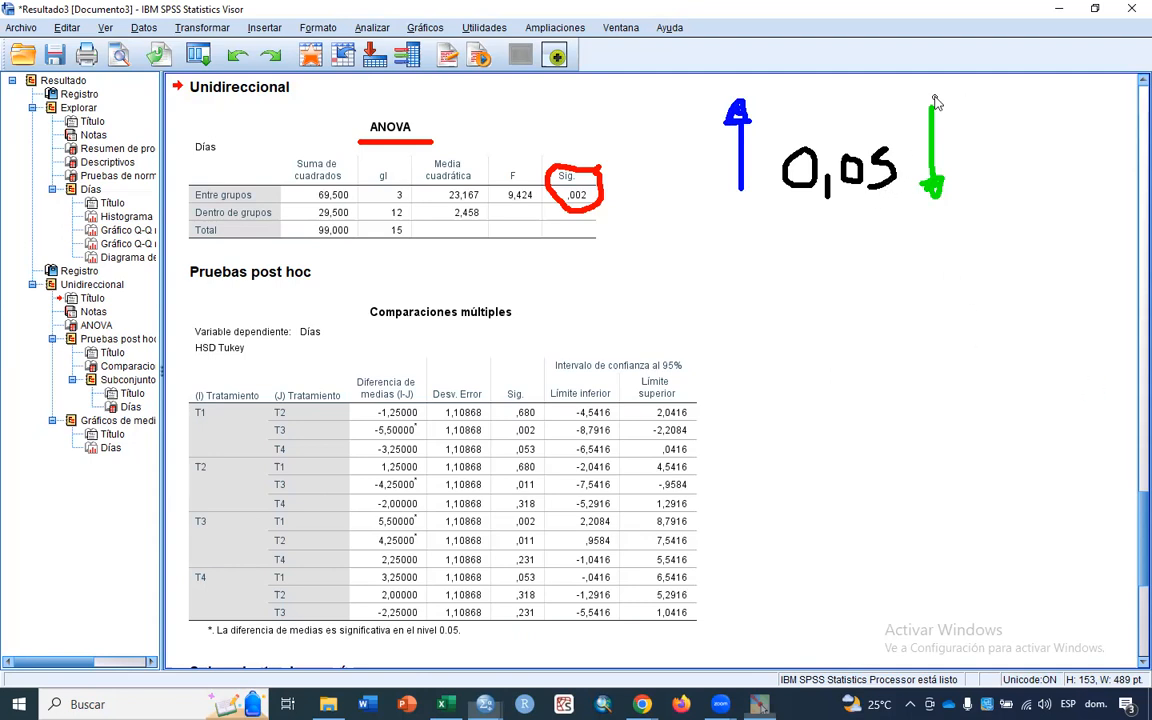
left_click_drag(927, 96, 913, 211)
mouse_move(940, 218)
left_mouse_down()
mouse_move(954, 110)
mouse_move(928, 100)
left_mouse_up()
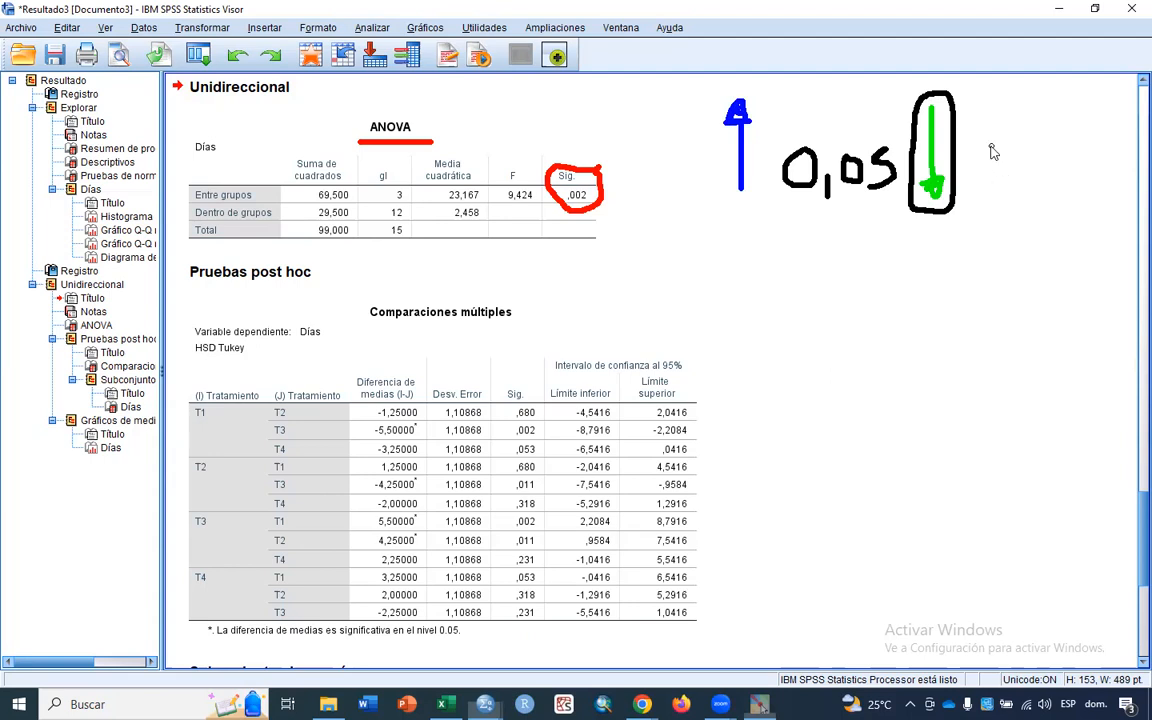
mouse_move(975, 130)
left_mouse_down()
mouse_move(974, 165)
mouse_move(988, 140)
mouse_move(989, 166)
mouse_move(990, 148)
mouse_move(1002, 172)
left_mouse_up()
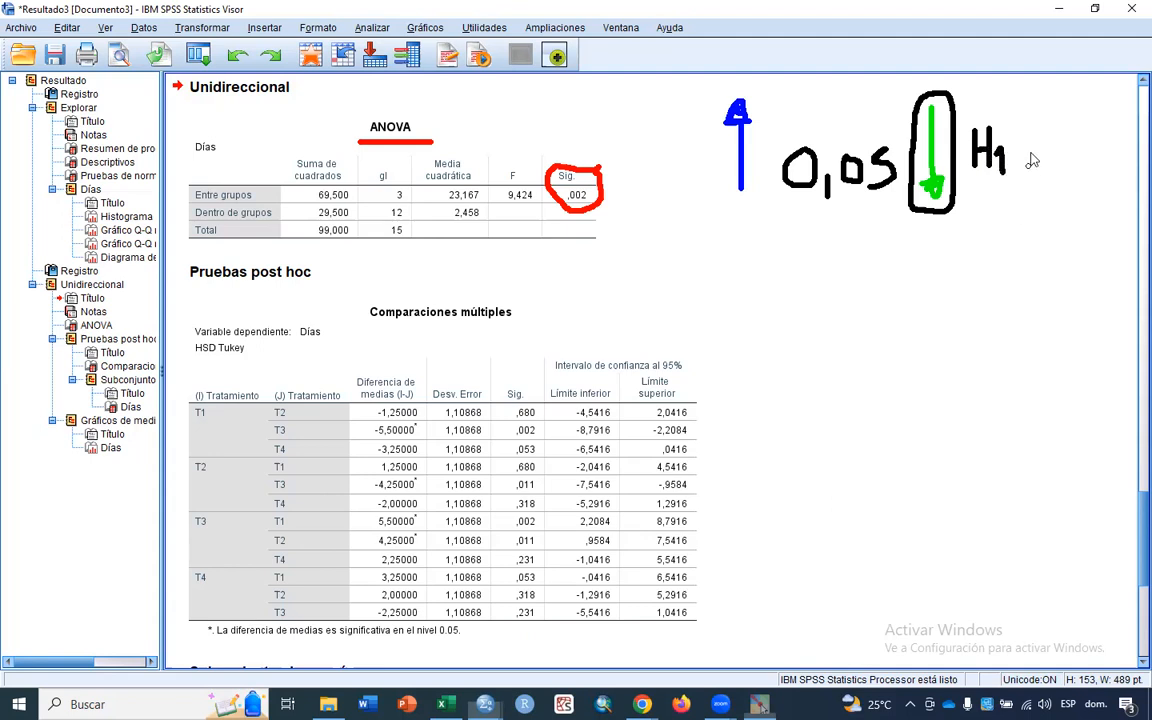
mouse_move(1035, 141)
left_mouse_down()
mouse_move(1064, 142)
mouse_move(1046, 166)
left_mouse_up()
mouse_move(580, 209)
left_mouse_down()
mouse_move(715, 248)
mouse_move(856, 266)
mouse_move(917, 226)
mouse_move(905, 216)
mouse_move(916, 220)
left_mouse_up()
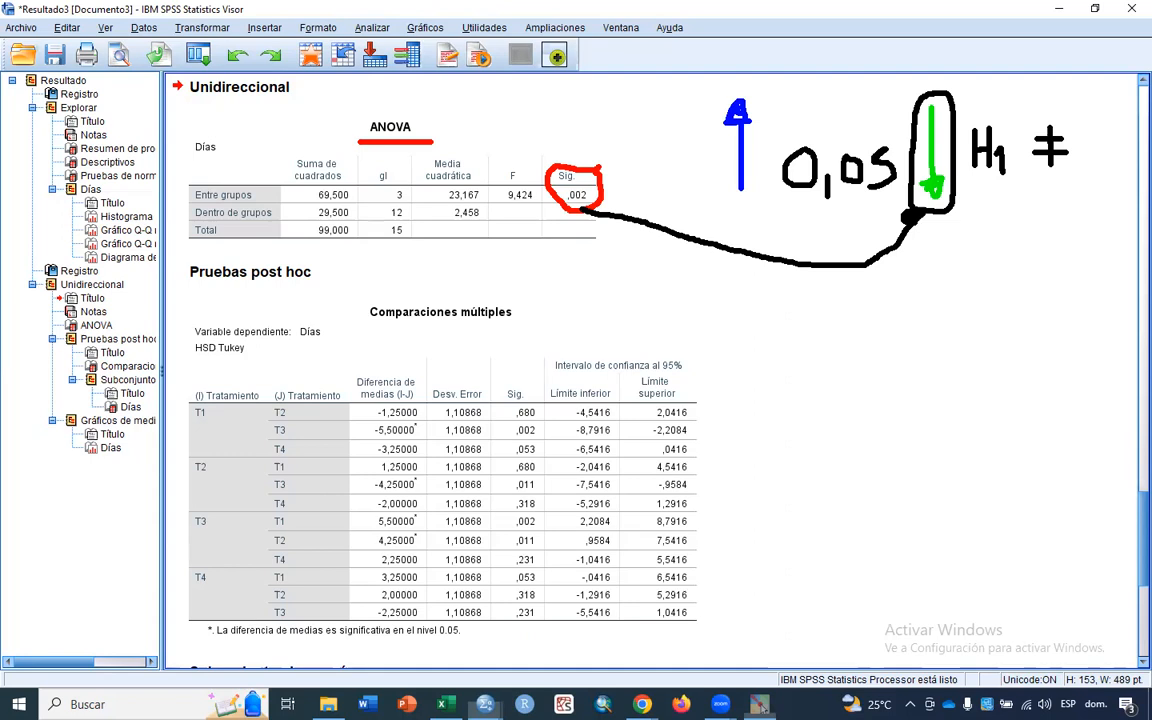
- Examine the Tukey results and mark the subset 1 means of T1, T2 and T4 in the Subconjuntos homogéneos table under a handwritten 1
scroll(487, 363, "down", 3)
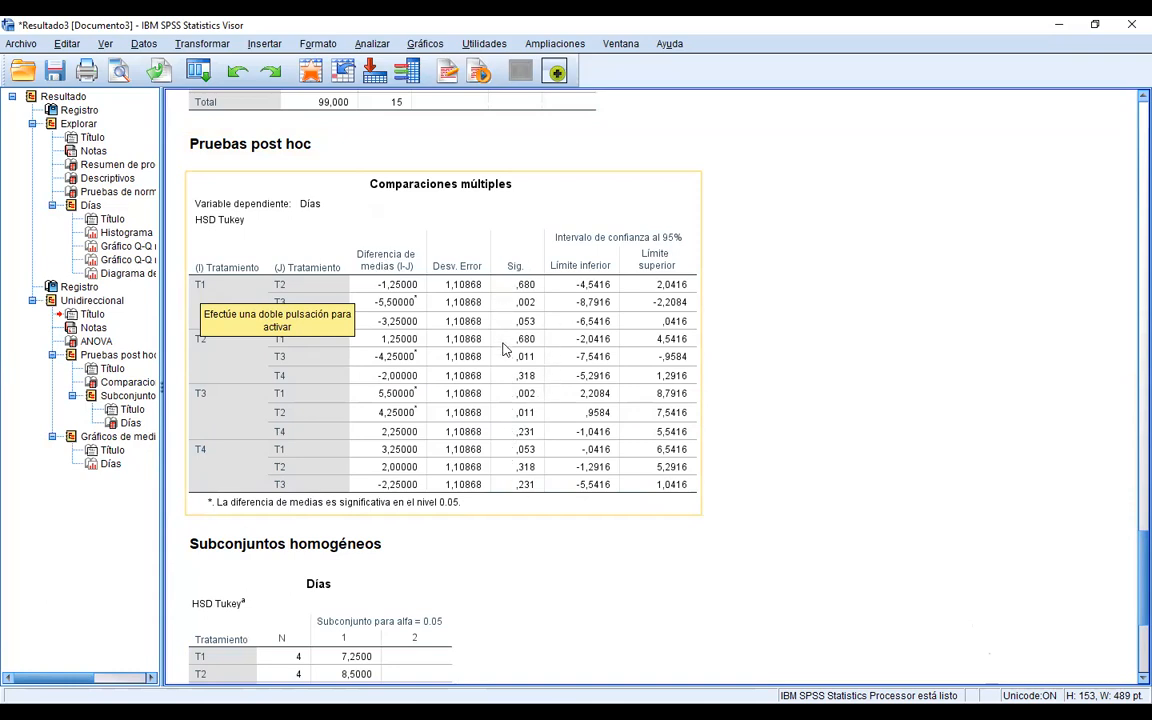
scroll(519, 416, "down", 5)
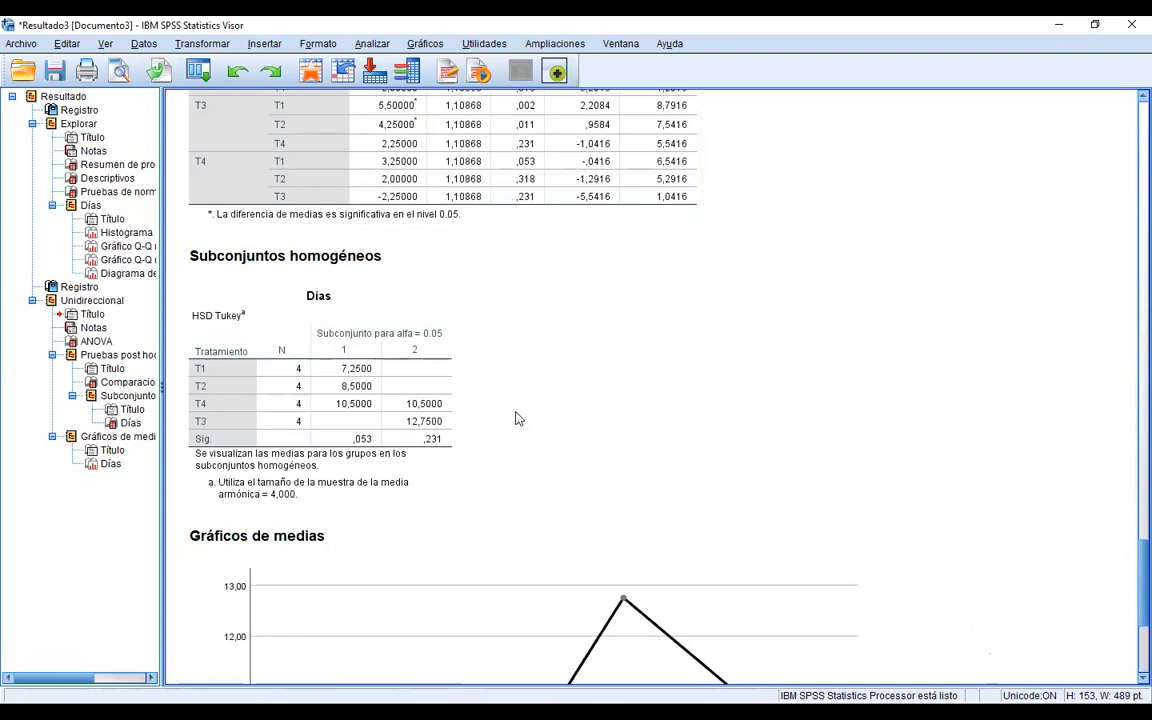
scroll(509, 416, "down", 1)
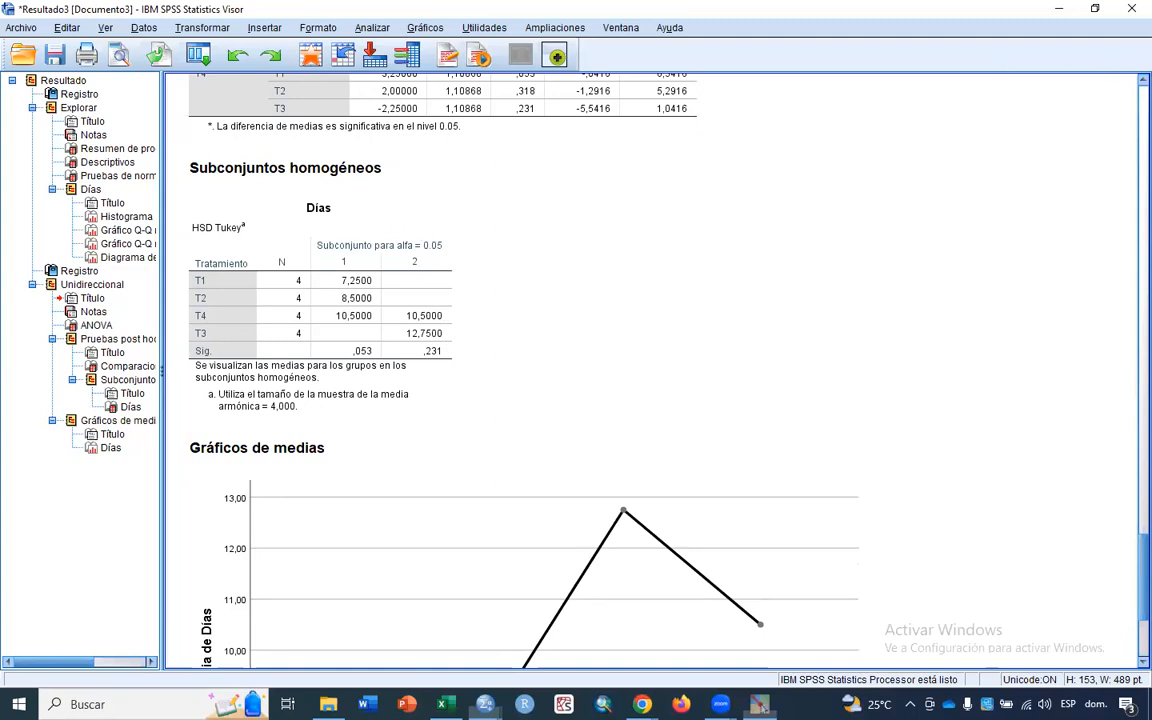
left_click_drag(333, 223, 358, 236)
left_click(325, 281)
left_click(326, 298)
left_click(326, 316)
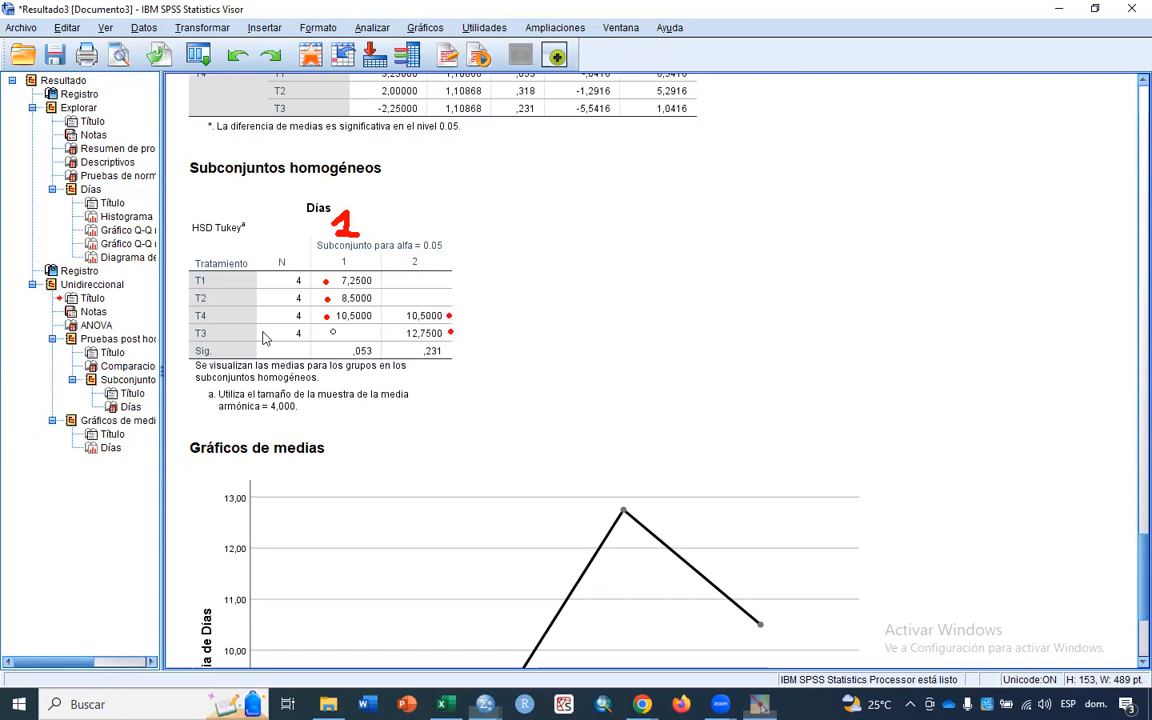
- Mark the four treatment rows in red, bracket the subset 1 means and annotate the subset 2 means of the Tukey table
left_click(185, 334)
left_click(181, 321)
left_click(178, 303)
left_click(181, 286)
left_click_drag(379, 282, 373, 323)
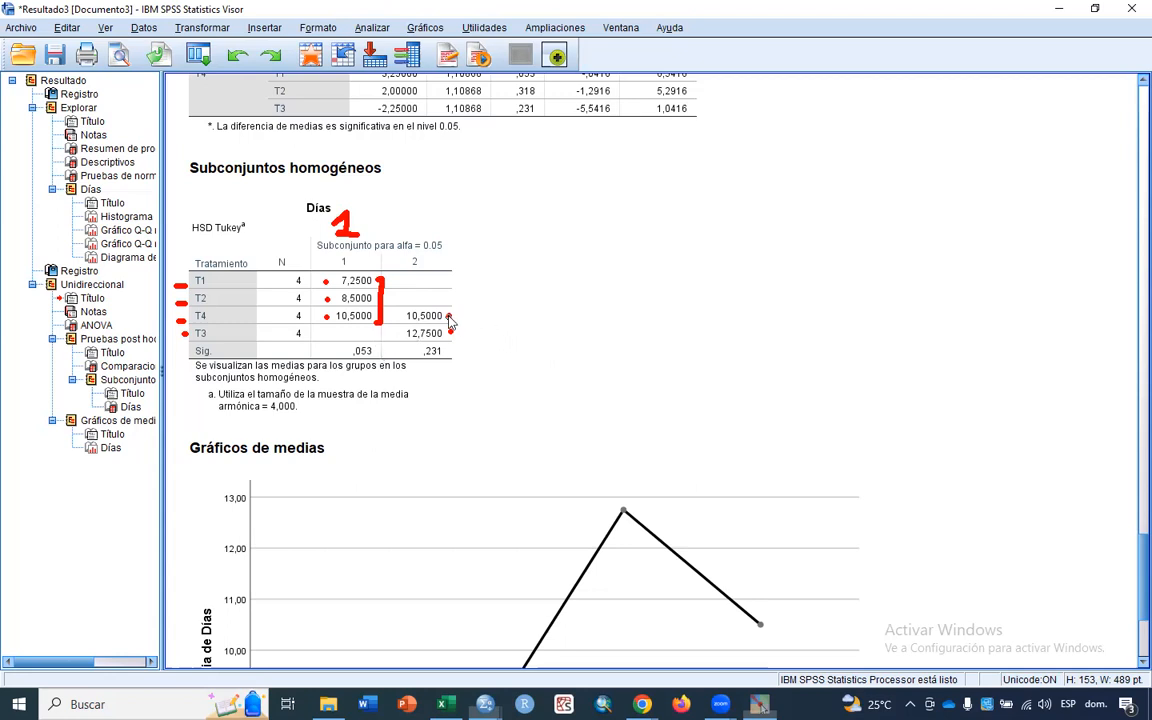
mouse_move(450, 316)
left_mouse_down()
mouse_move(452, 332)
mouse_move(398, 285)
left_mouse_up()
mouse_move(456, 337)
left_mouse_down()
mouse_move(502, 330)
mouse_move(506, 361)
left_mouse_up()
left_click_drag(509, 313, 513, 359)
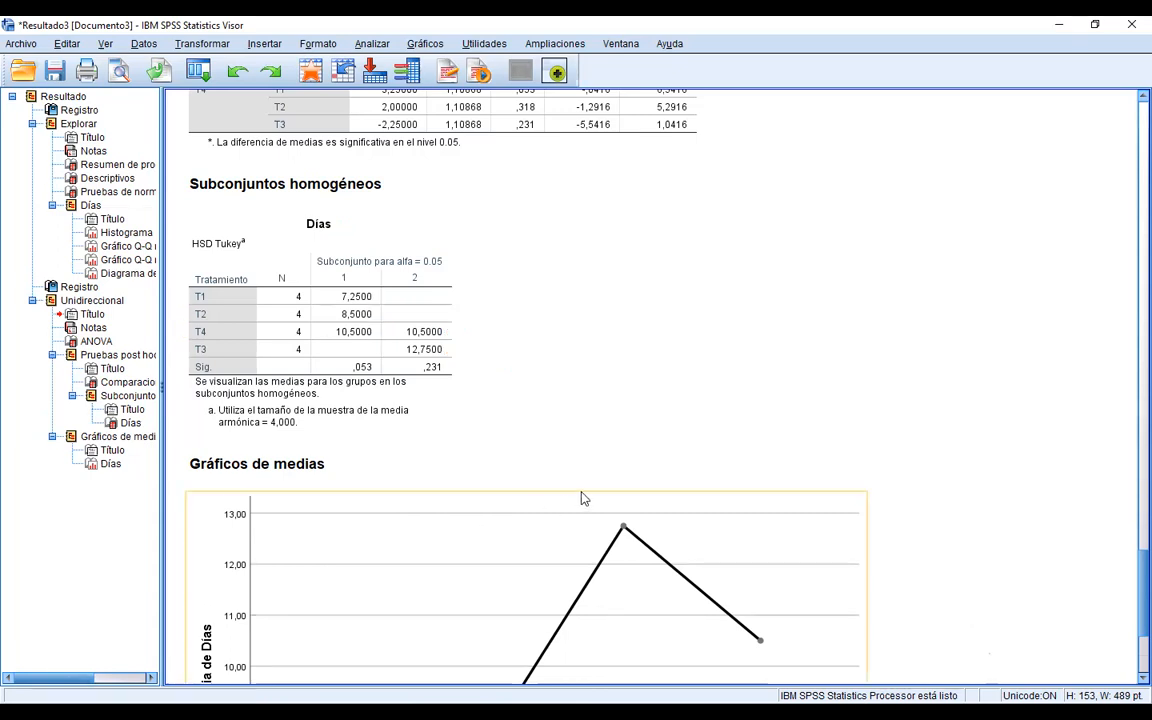
- Copy the Tukey homogeneous subsets table for Días and select the Media de Días means plot below it
scroll(540, 450, "down", 3)
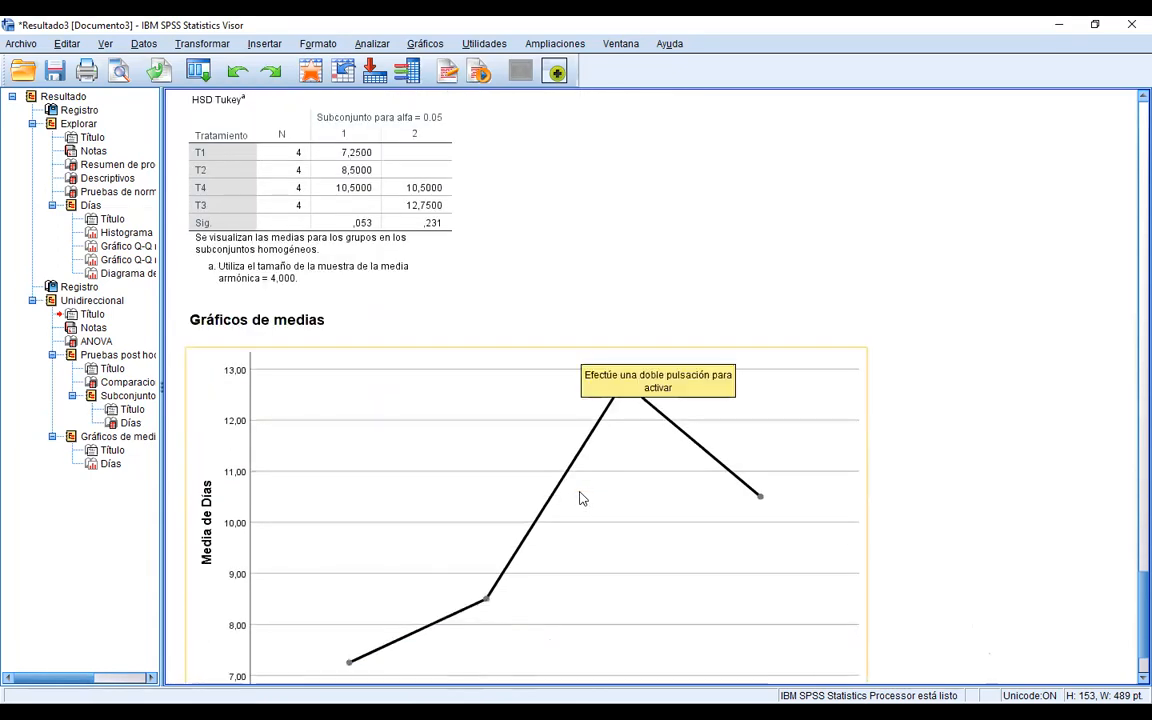
right_click(350, 197)
left_click(372, 228)
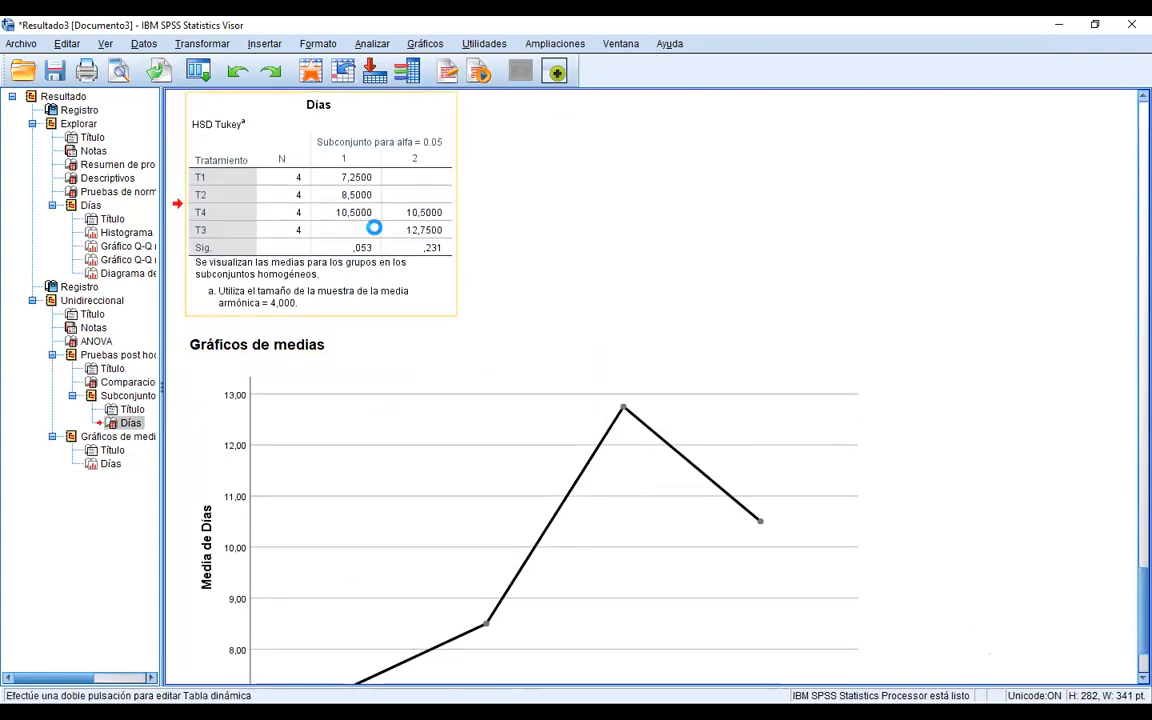
scroll(430, 352, "down", 2)
left_click(430, 352)
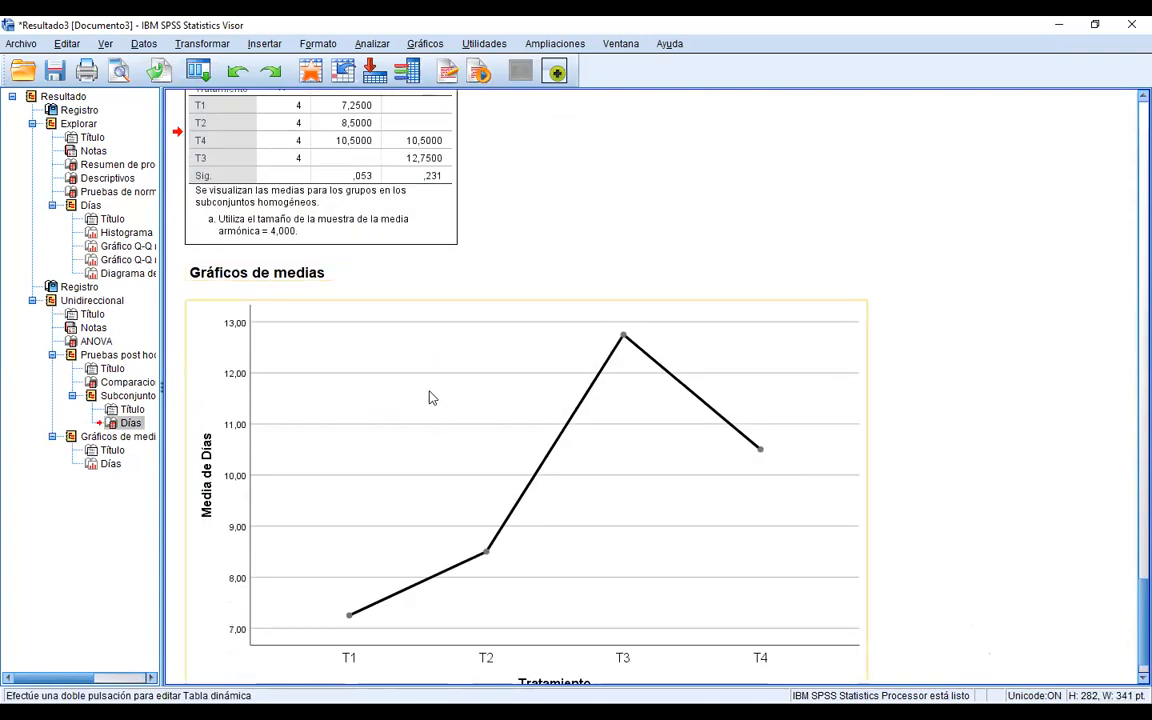
scroll(430, 396, "down", 1)
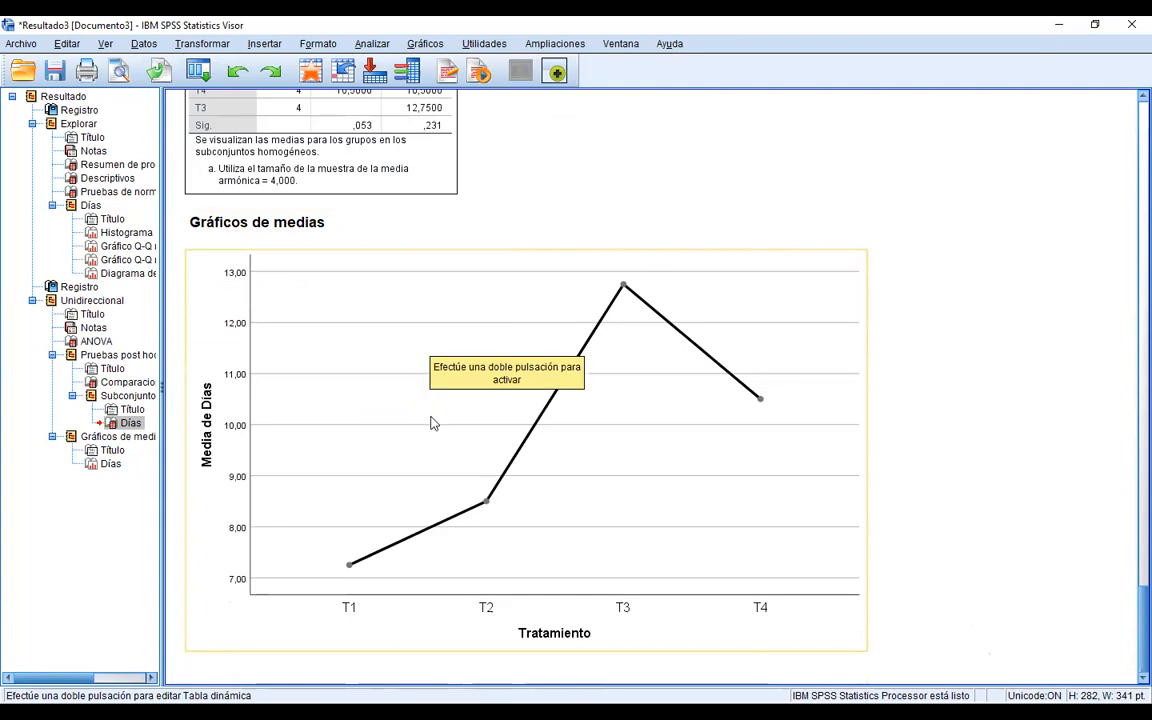
left_click(419, 410)
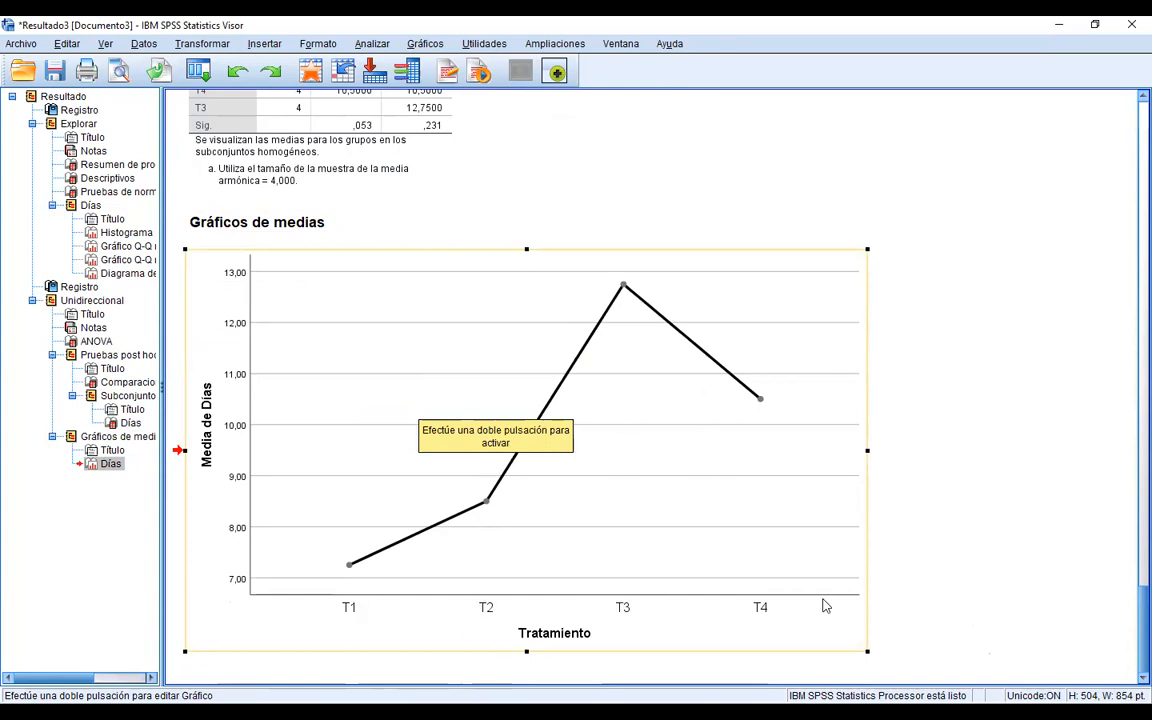
- Open the Chart Builder and accept the notice about variable measurement levels to define a chart
left_click(425, 44)
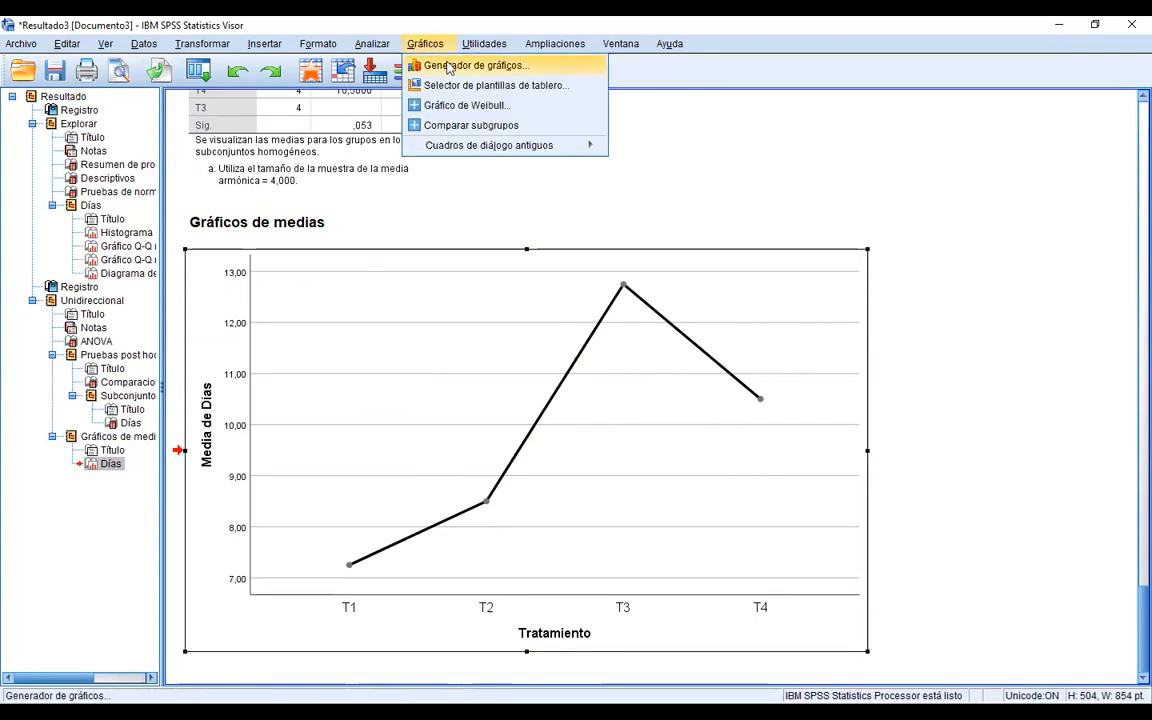
left_click(430, 49)
left_click(430, 49)
left_click(392, 63)
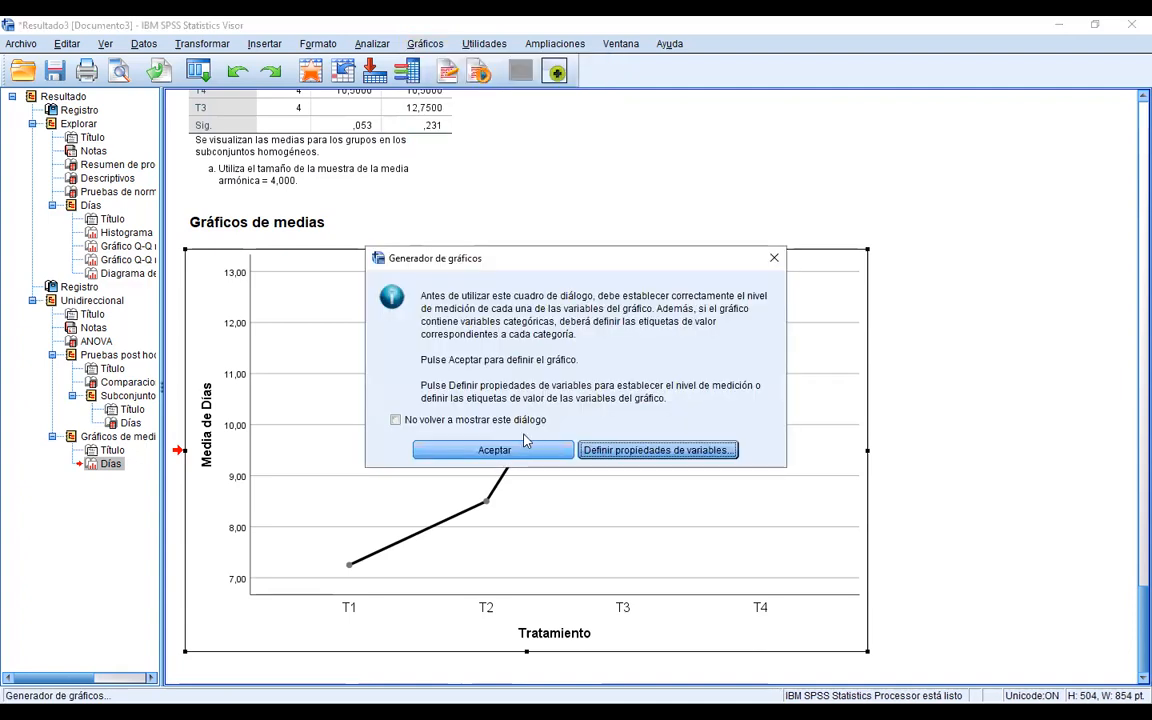
left_click(505, 448)
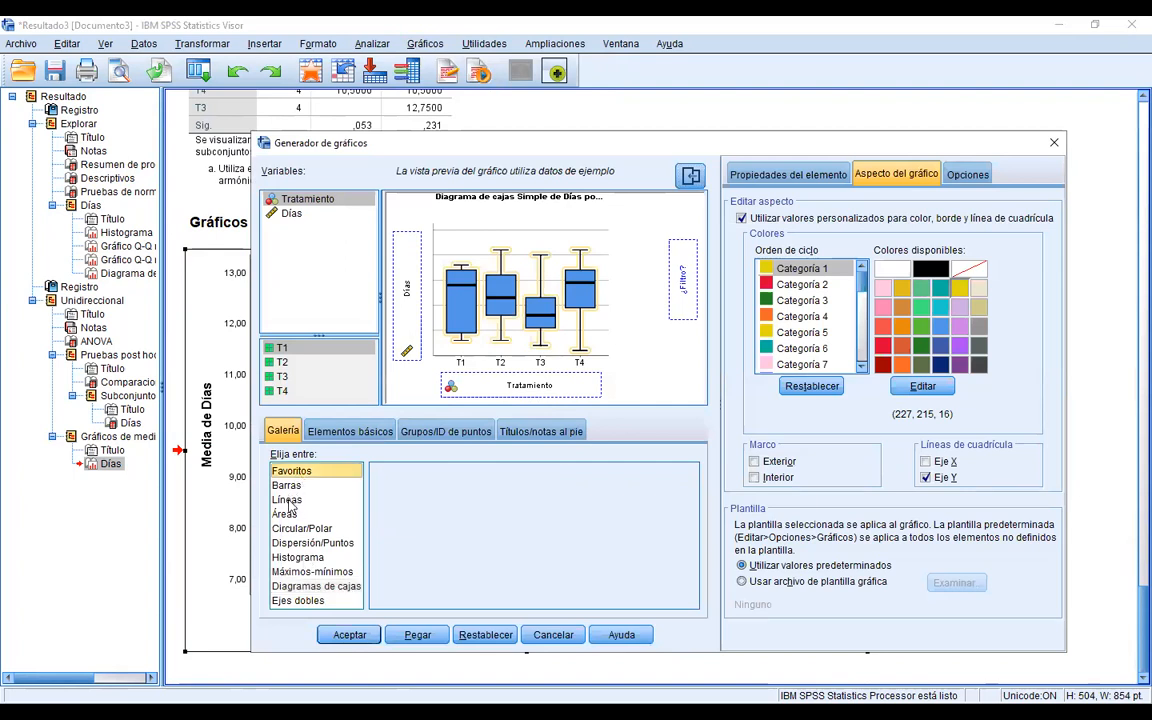
- Create a simple box plot with Tratamiento on the horizontal axis and Días on the vertical axis
left_click(288, 500)
left_click(306, 571)
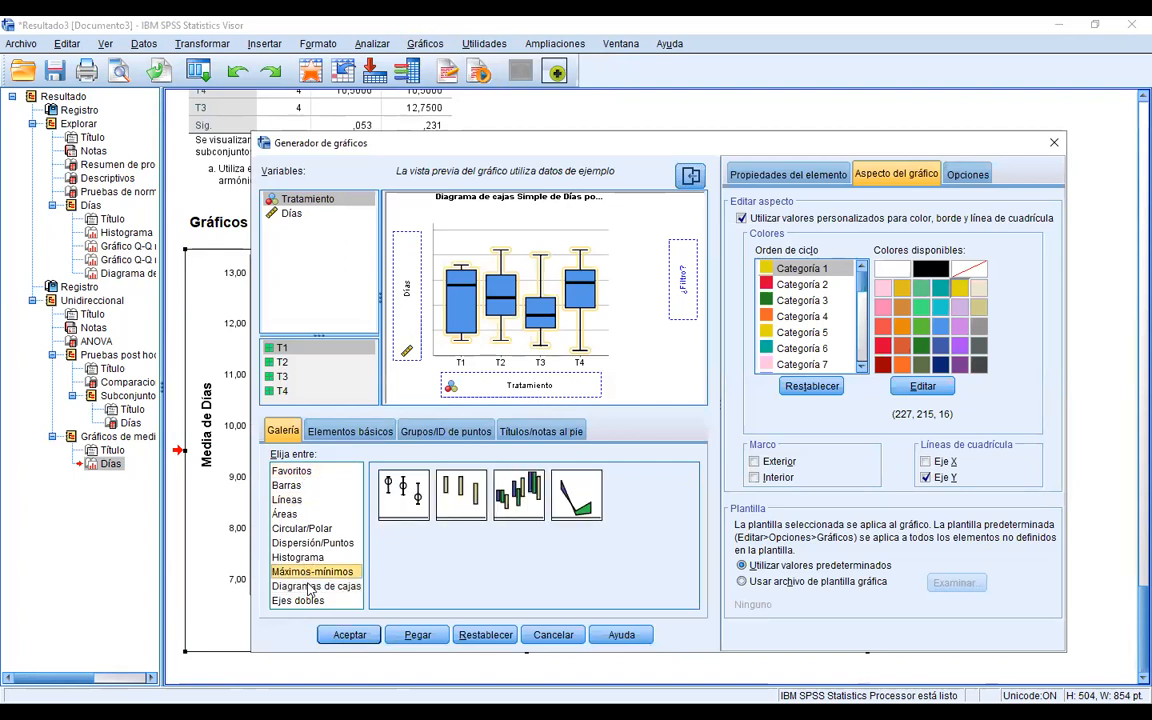
left_click(310, 587)
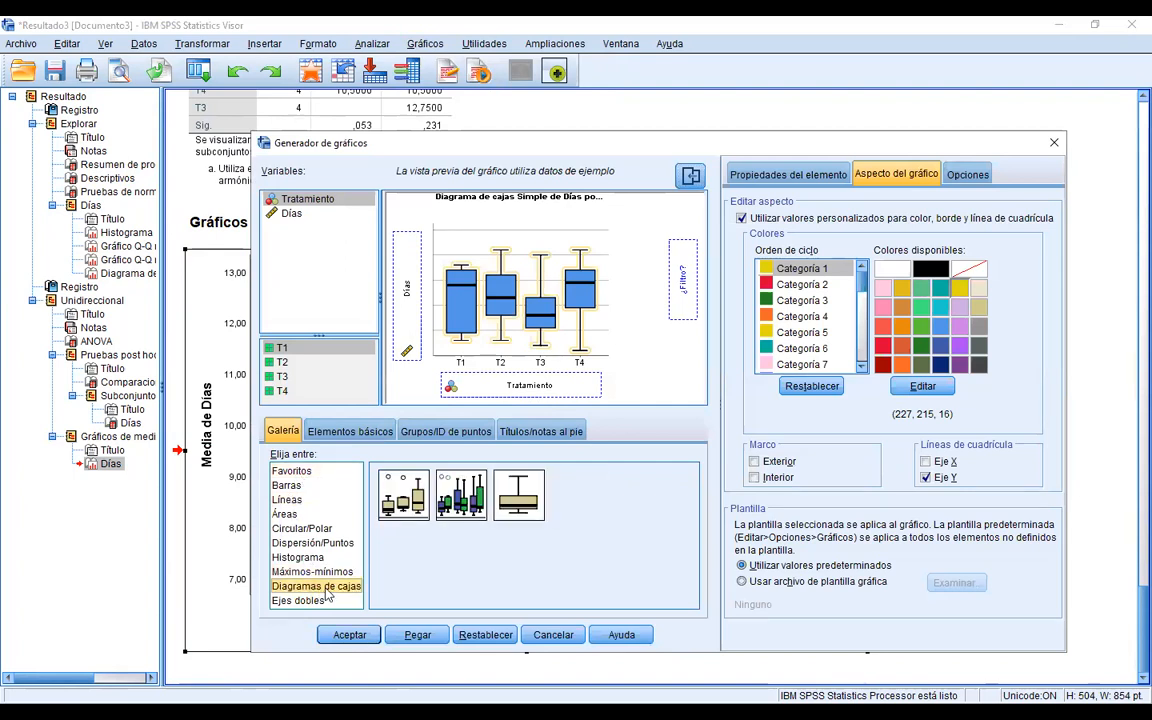
left_click(401, 503)
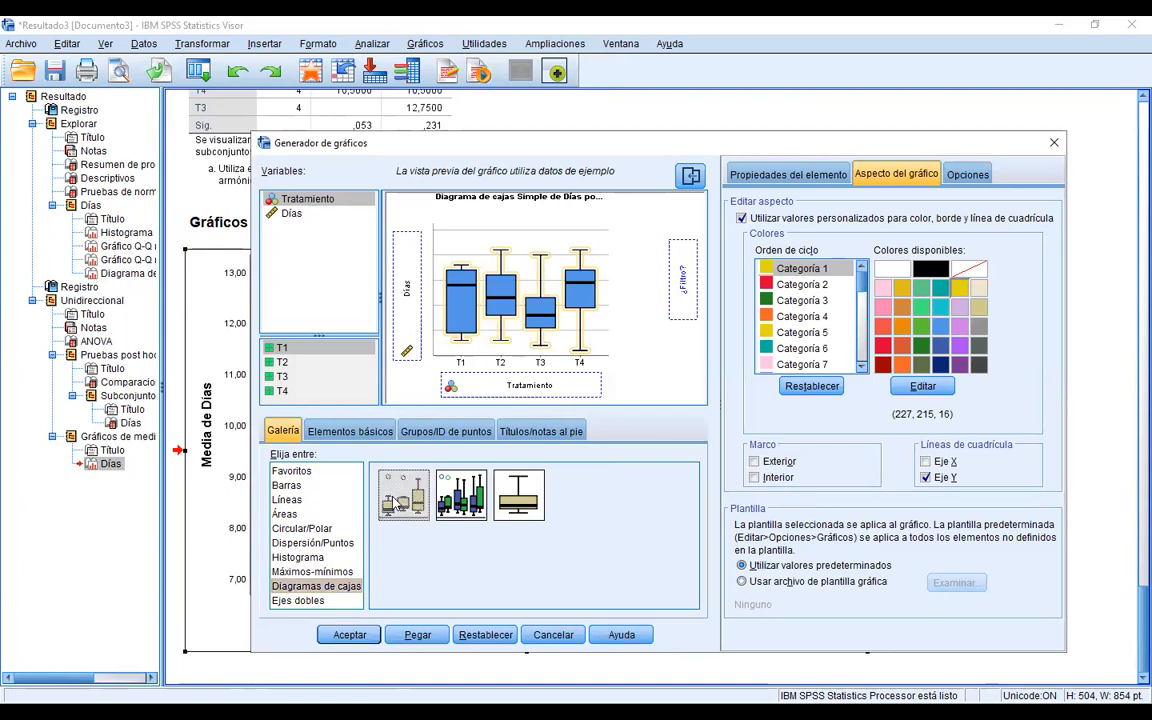
double_click(393, 498)
left_click_drag(305, 200, 482, 389)
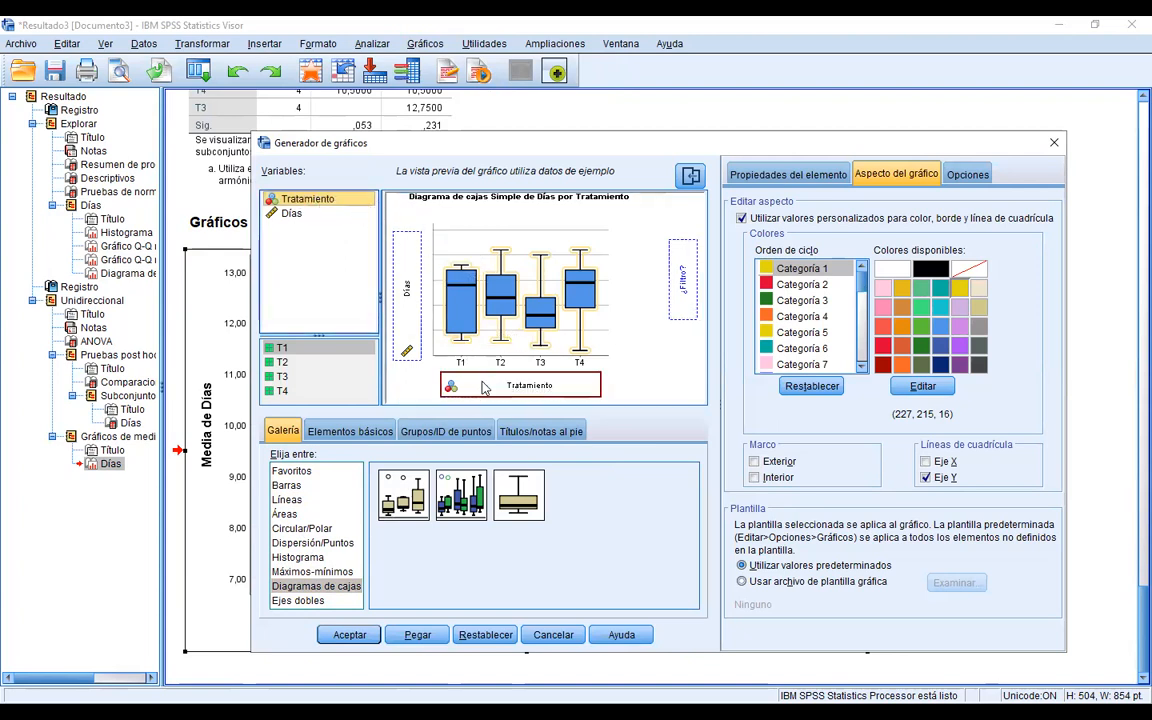
left_click_drag(288, 215, 403, 298)
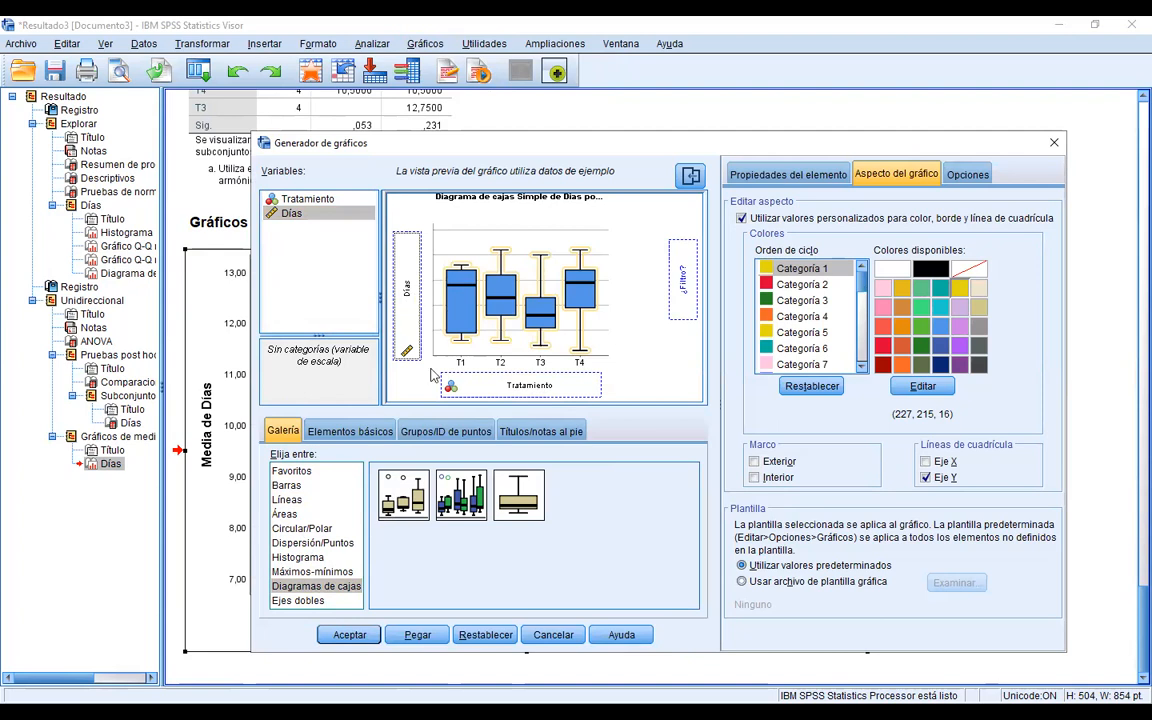
left_click(348, 635)
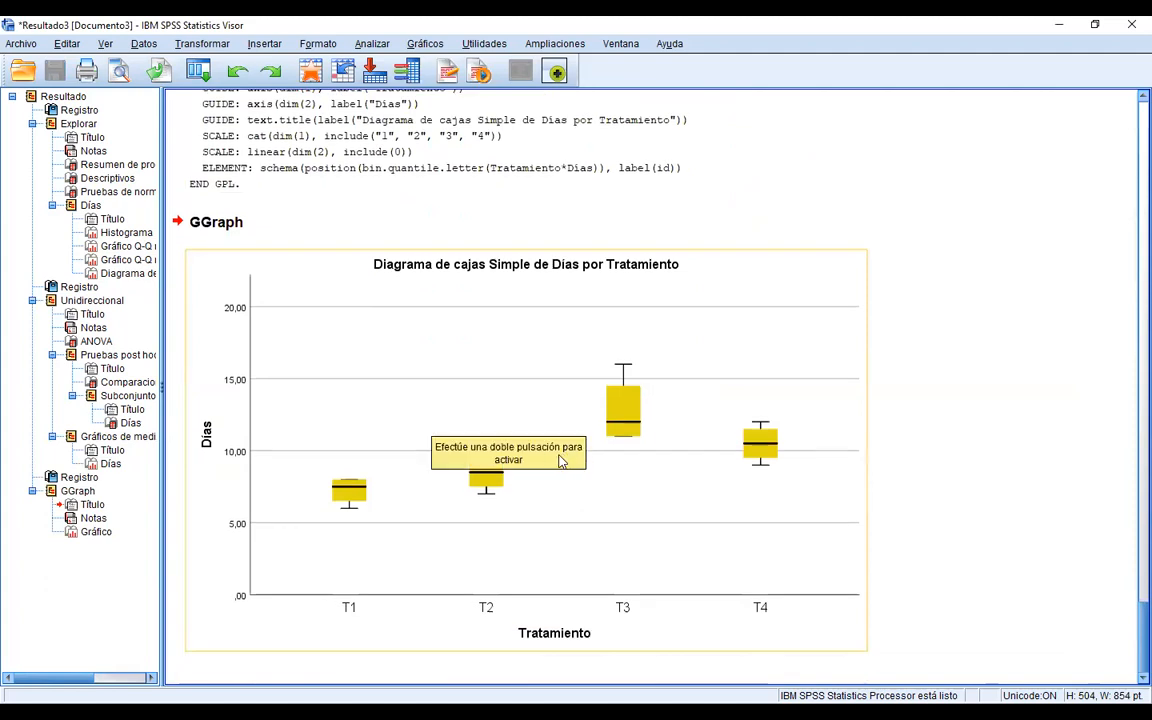
- Copy the box plot of Días por Tratamiento and switch to the Excel workbook with the exercises
right_click(694, 316)
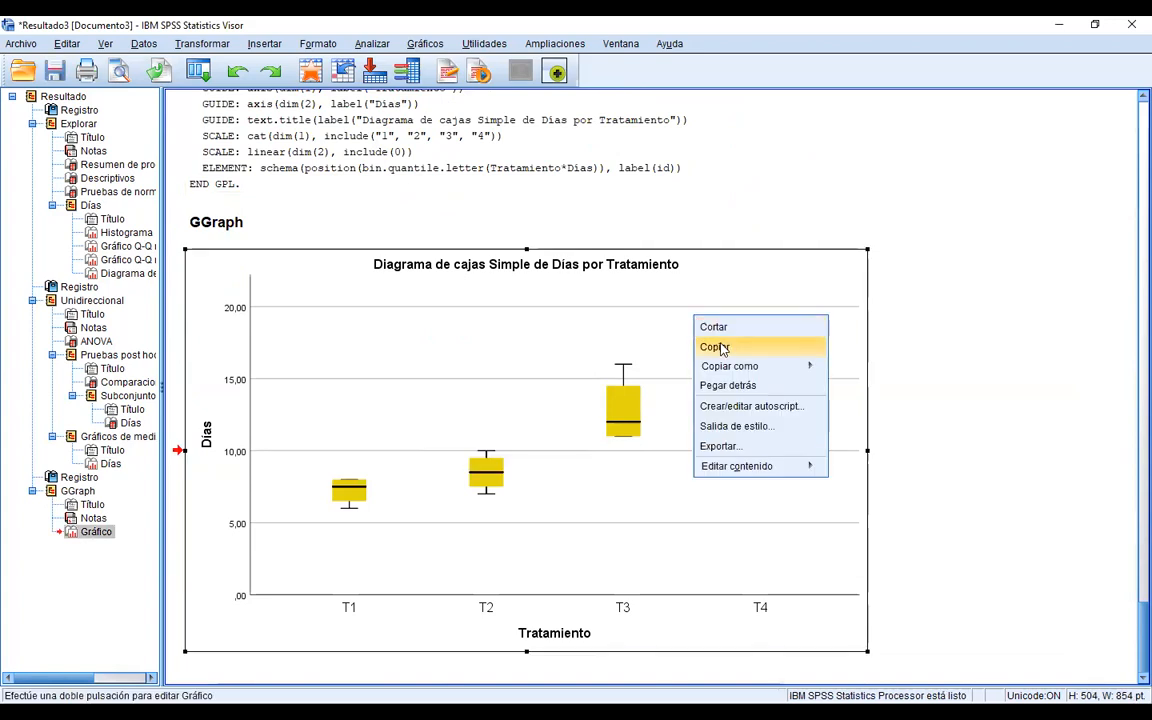
left_click(715, 345)
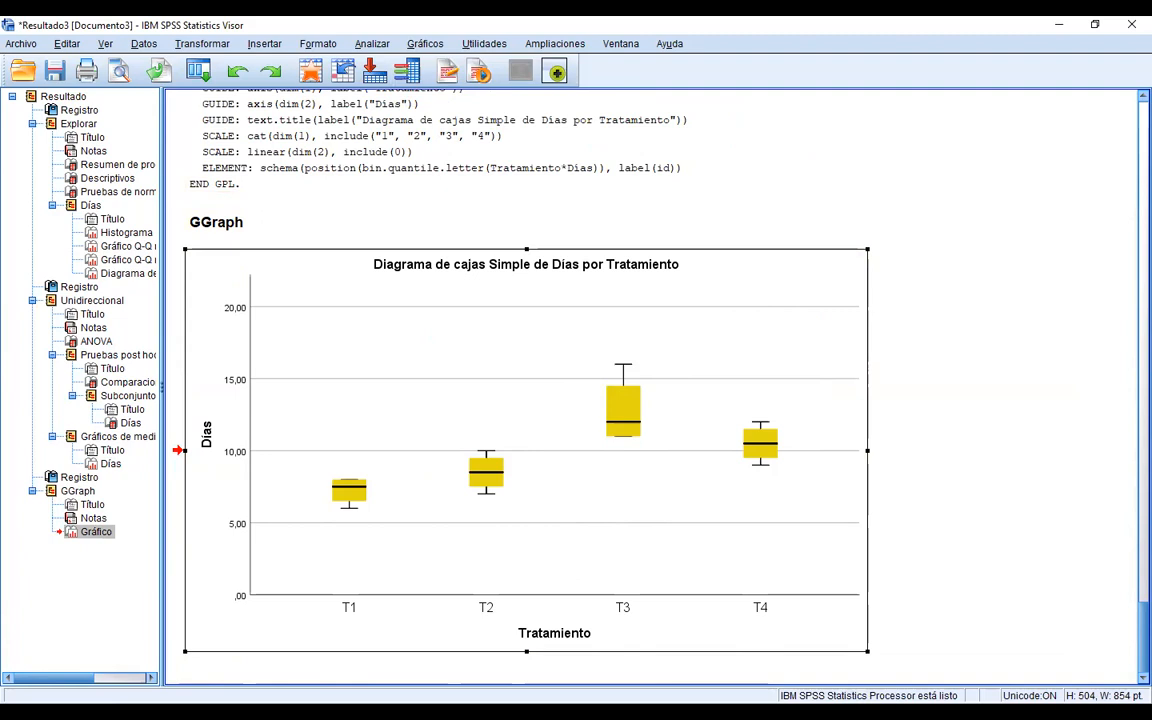
key("alt+Tab")
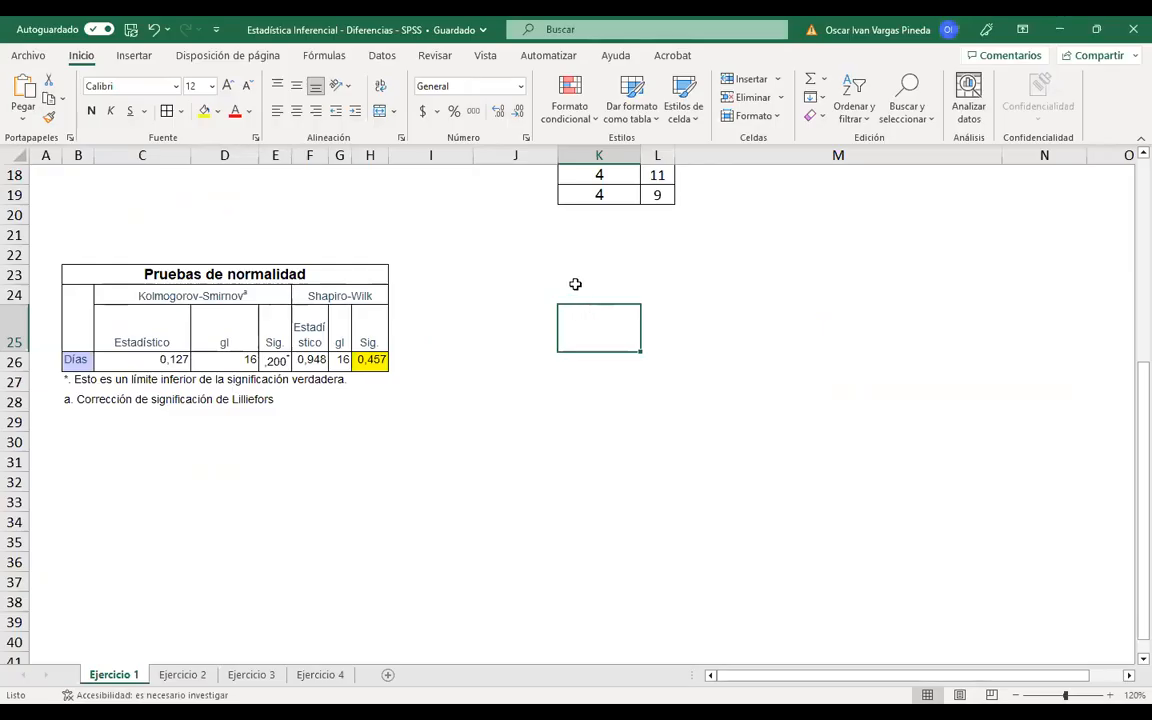
- Paste the box plot at cell K23 of Ejercicio 1, shrink it and place it beside the Pruebas de normalidad table
left_click(576, 273)
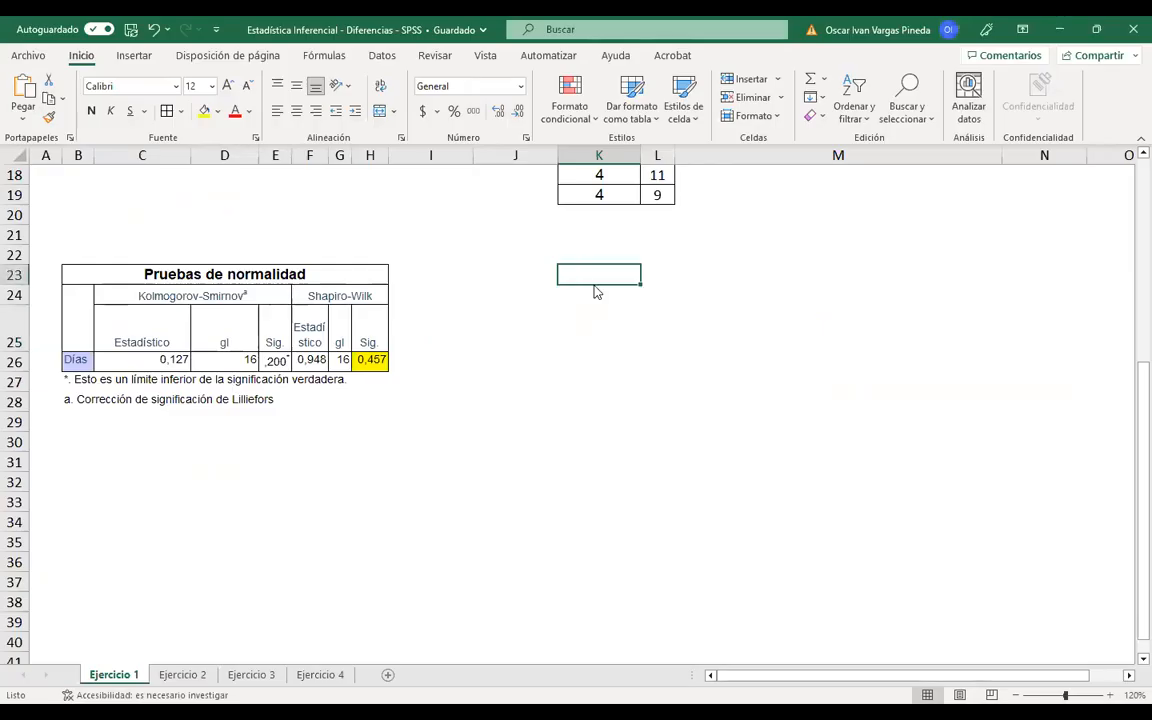
right_click(594, 290)
left_click(664, 312)
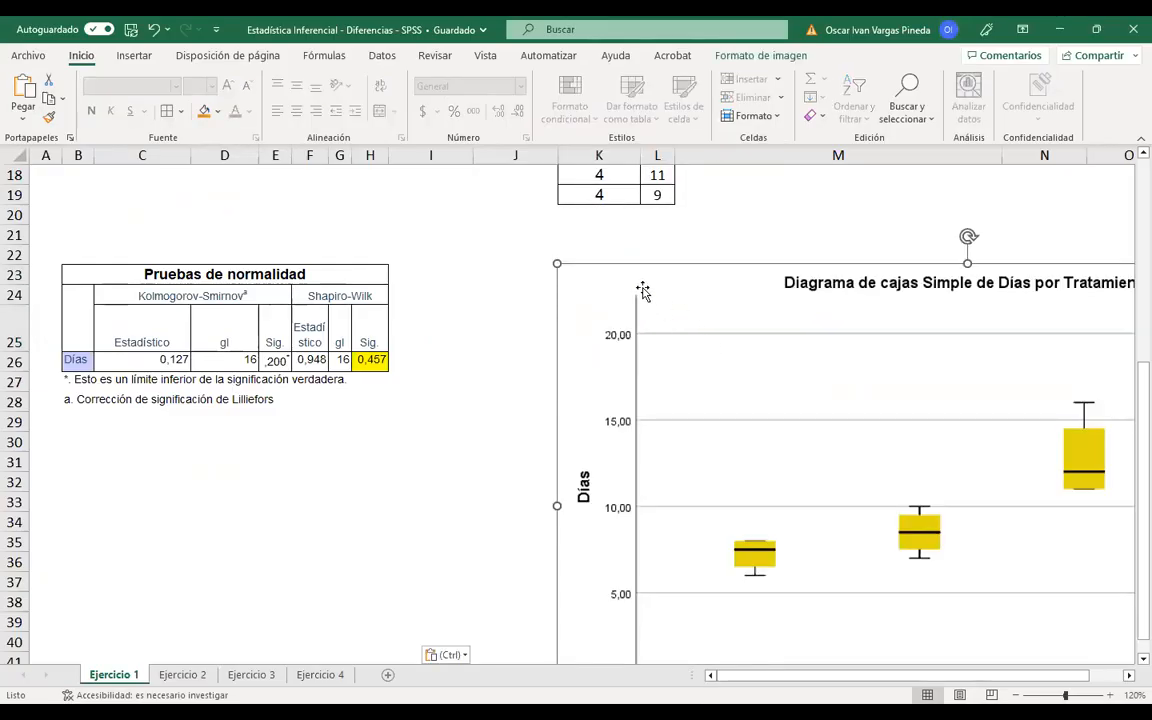
left_click_drag(556, 264, 797, 406)
left_click_drag(915, 462, 594, 318)
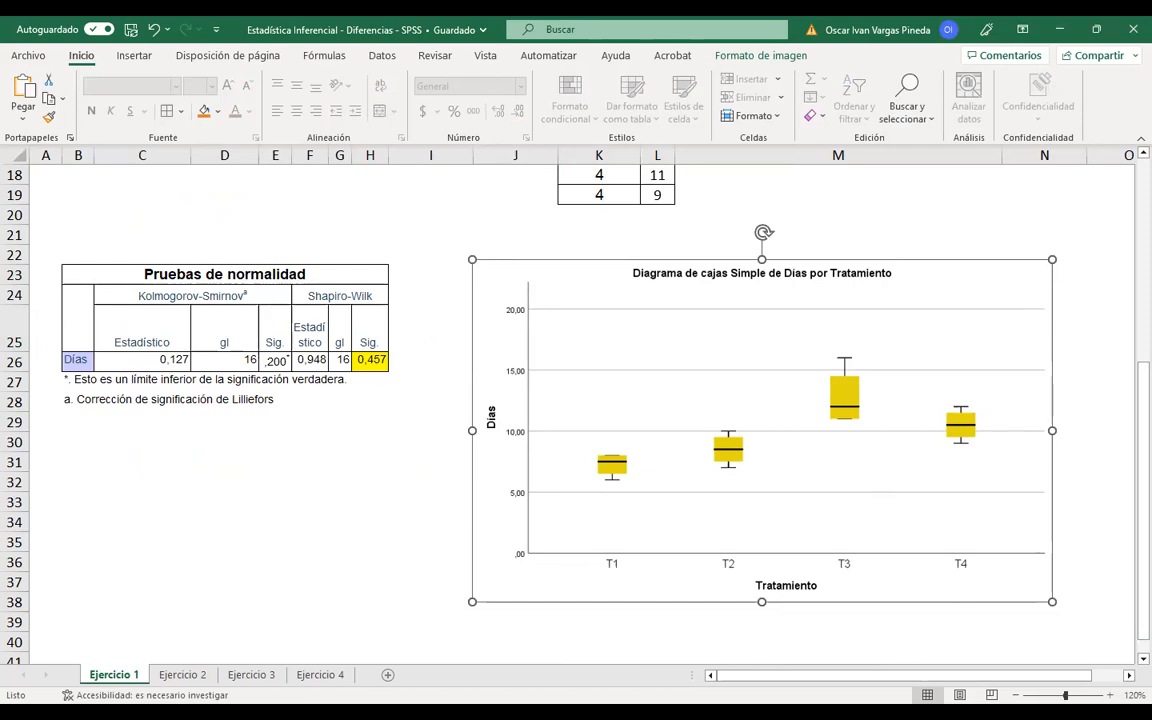
- Look through the Ejercicio 2, Ejercicio 3 and Ejercicio 4 sheets and return to Ejercicio 1
left_click(199, 678)
left_click(251, 676)
left_click(320, 676)
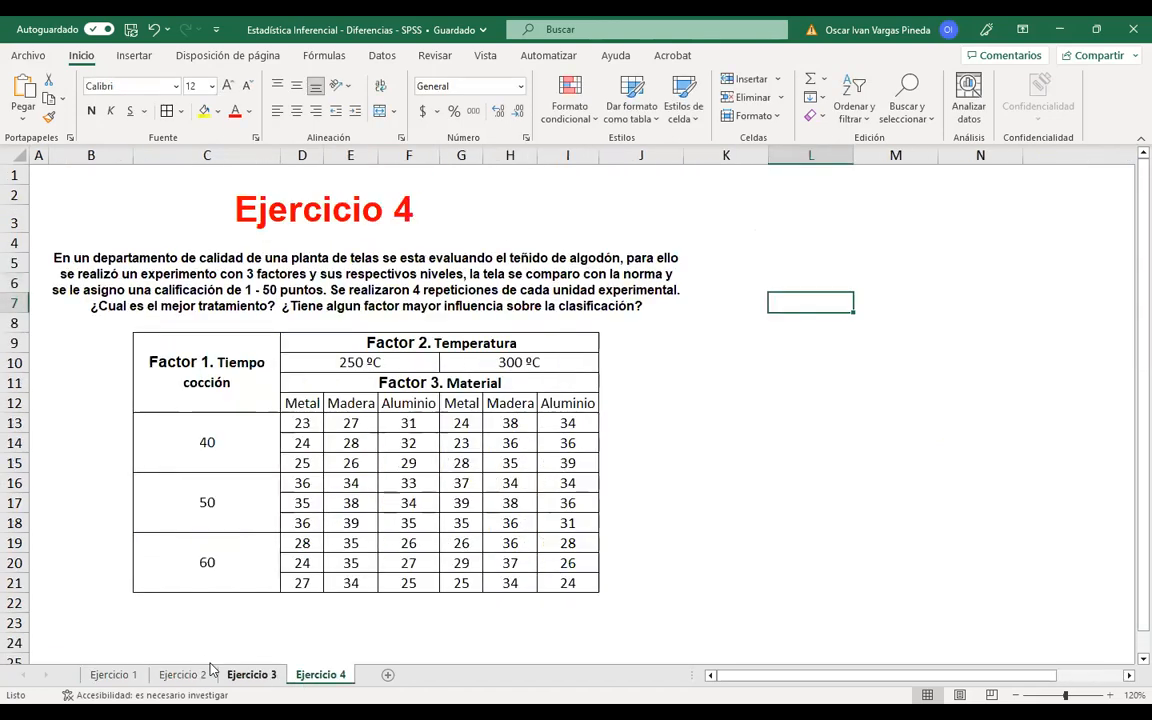
left_click(112, 675)
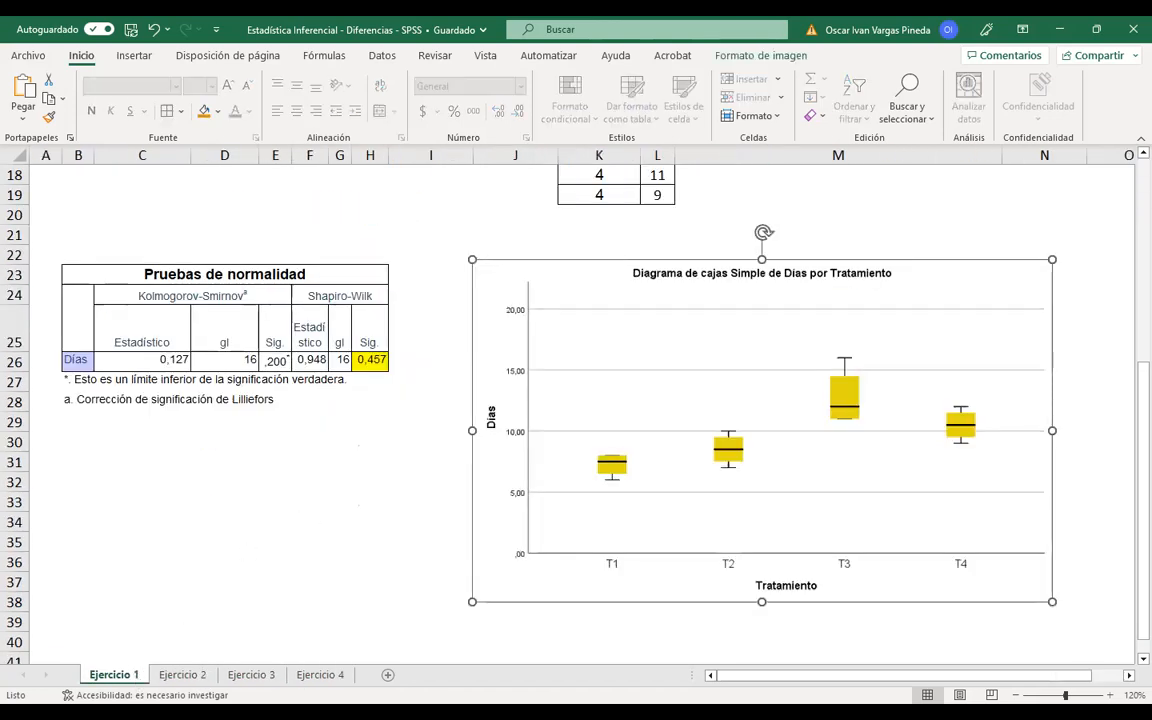